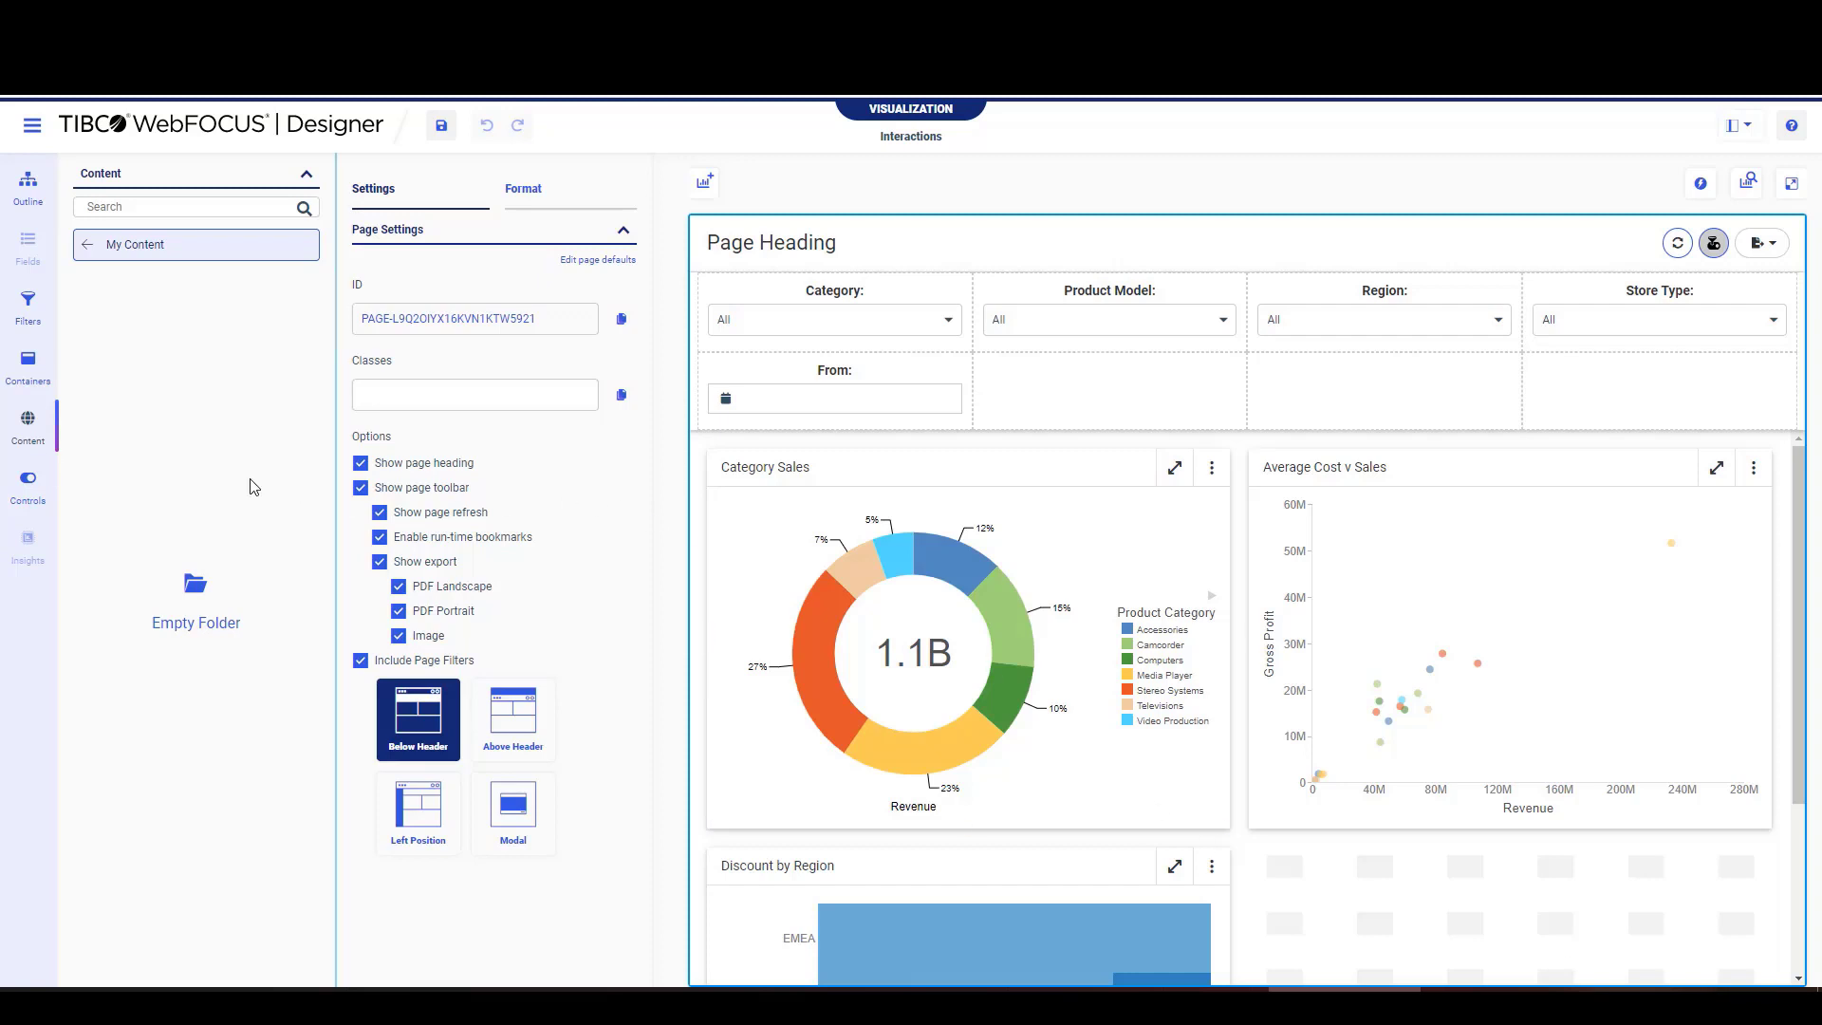
Add a button control to the empty filter cell beside From and give it an interaction triggered by Click.
click(32, 482)
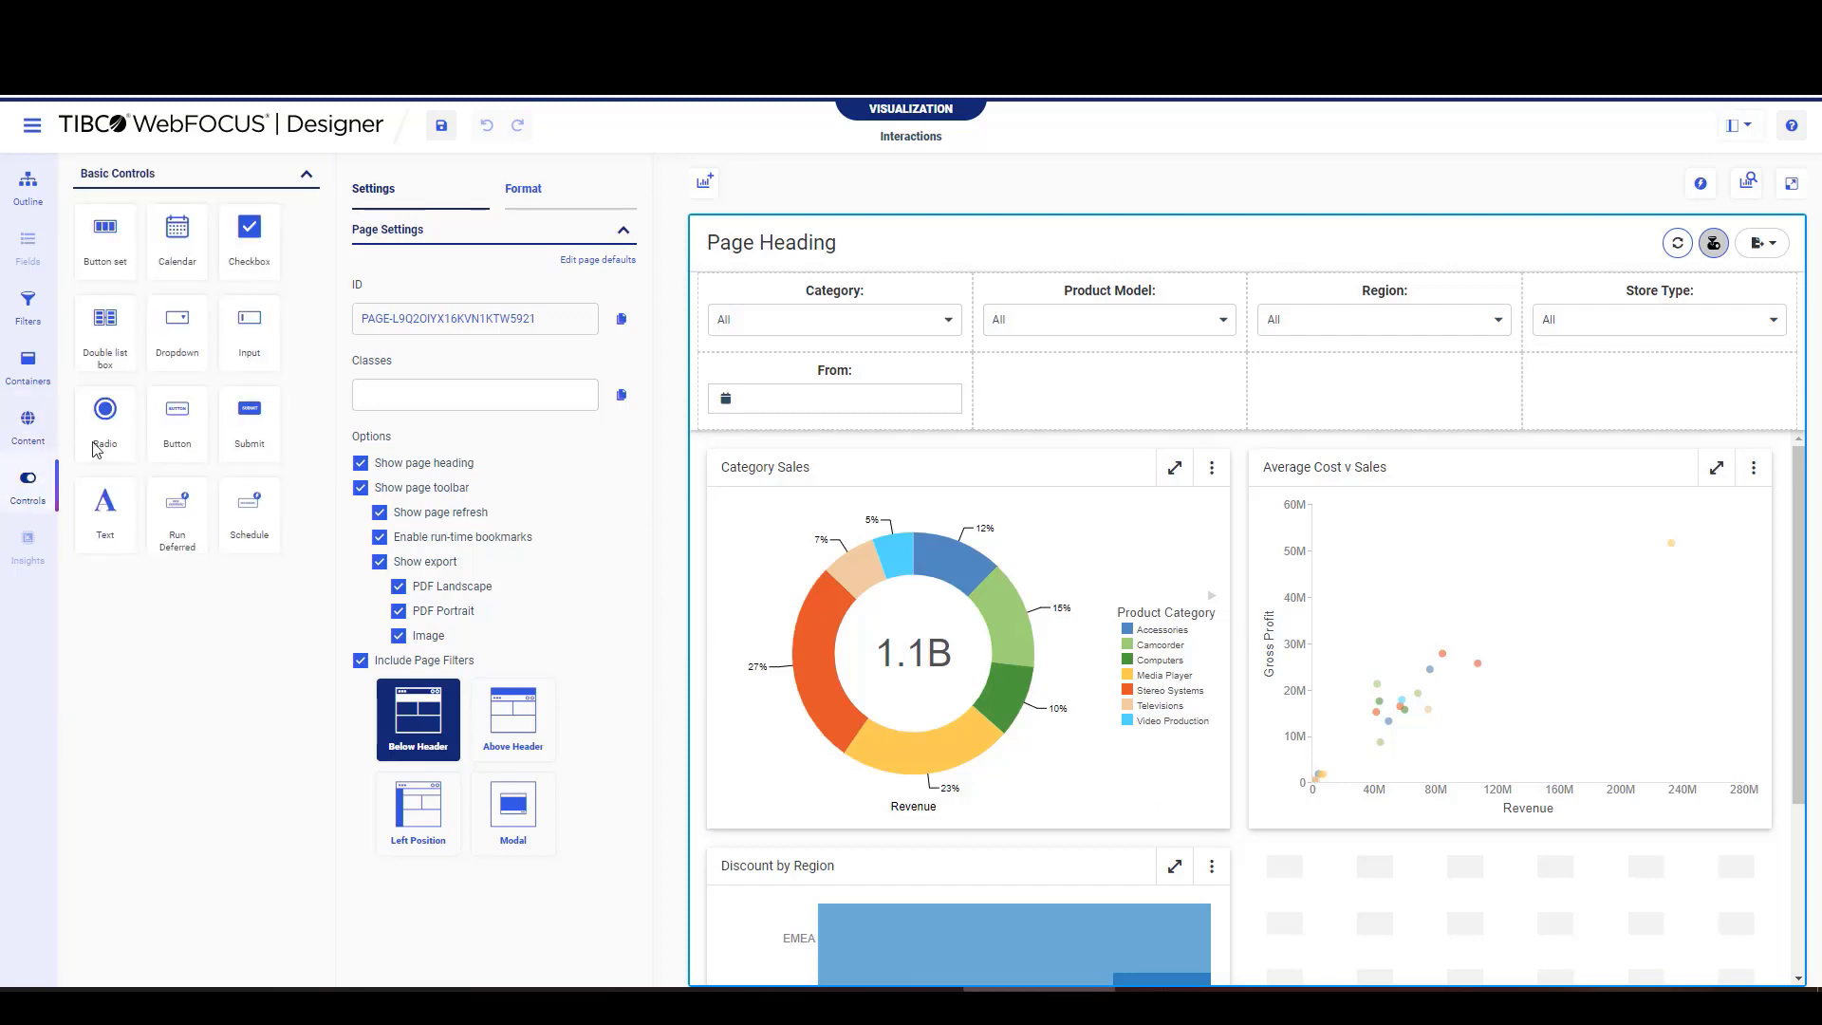
drag(177, 436, 1107, 411)
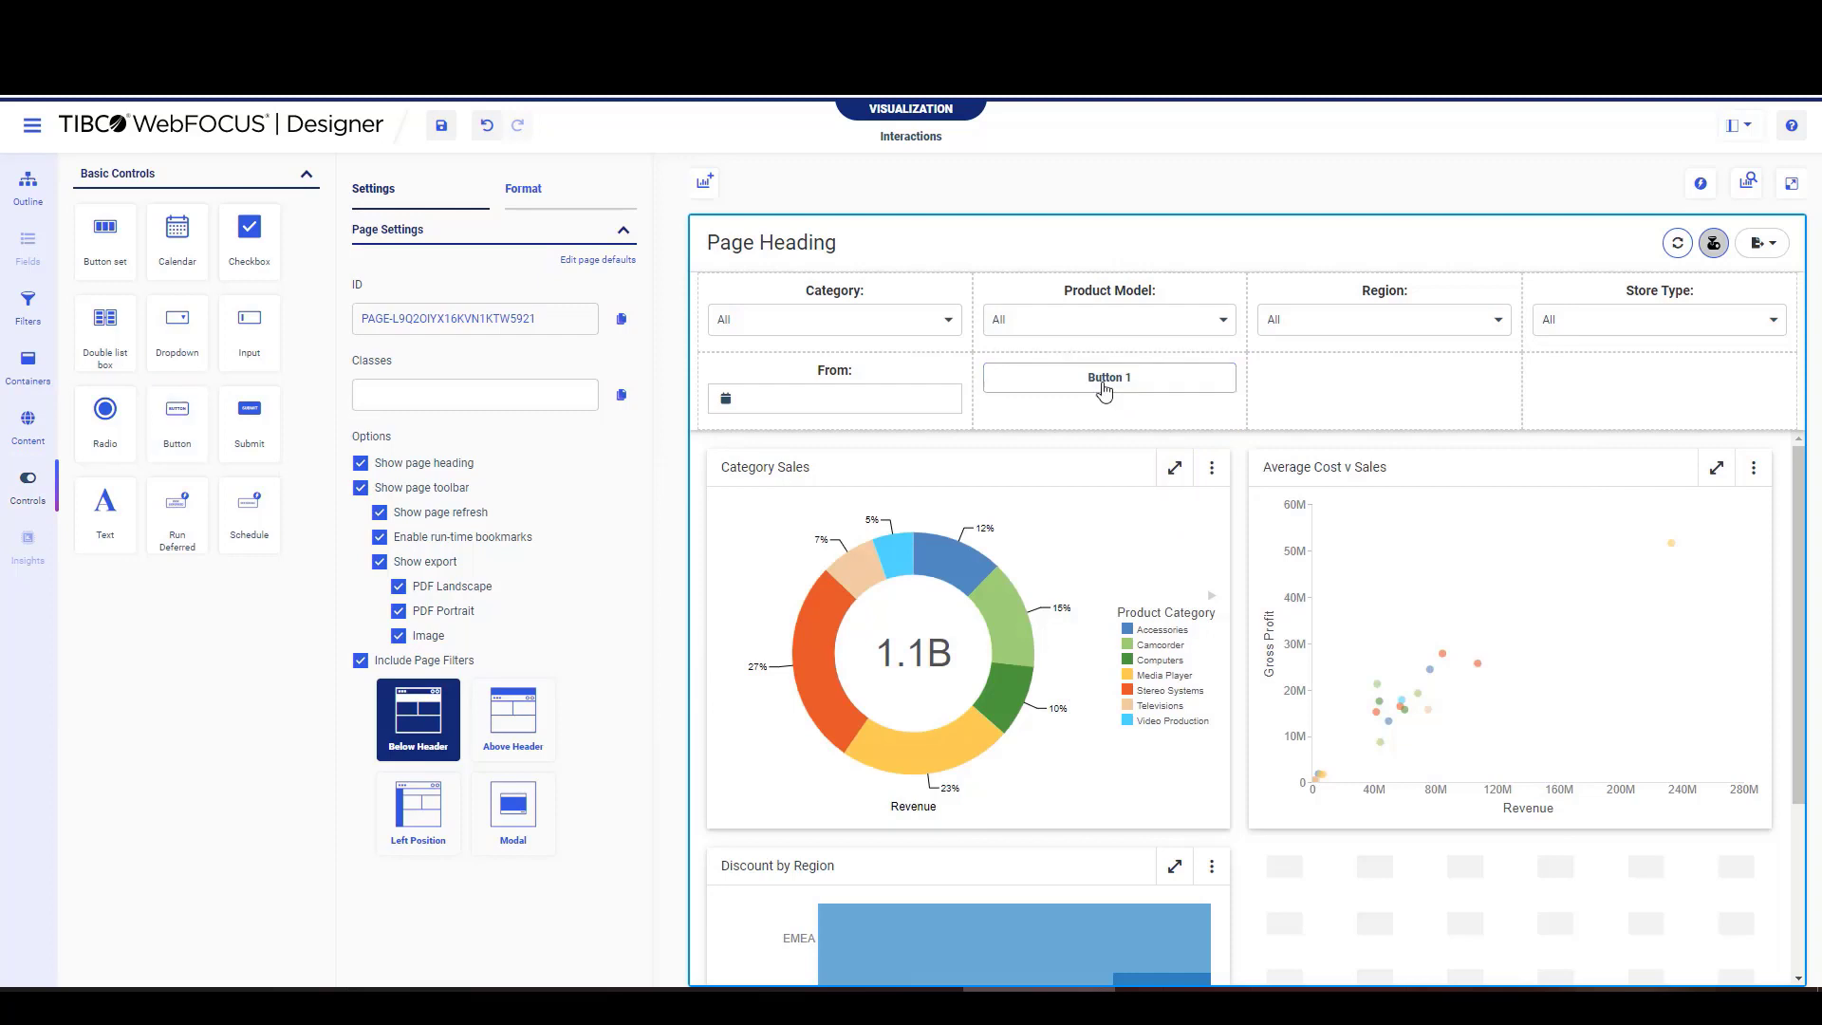
right_click(1110, 389)
mouse_move(1177, 612)
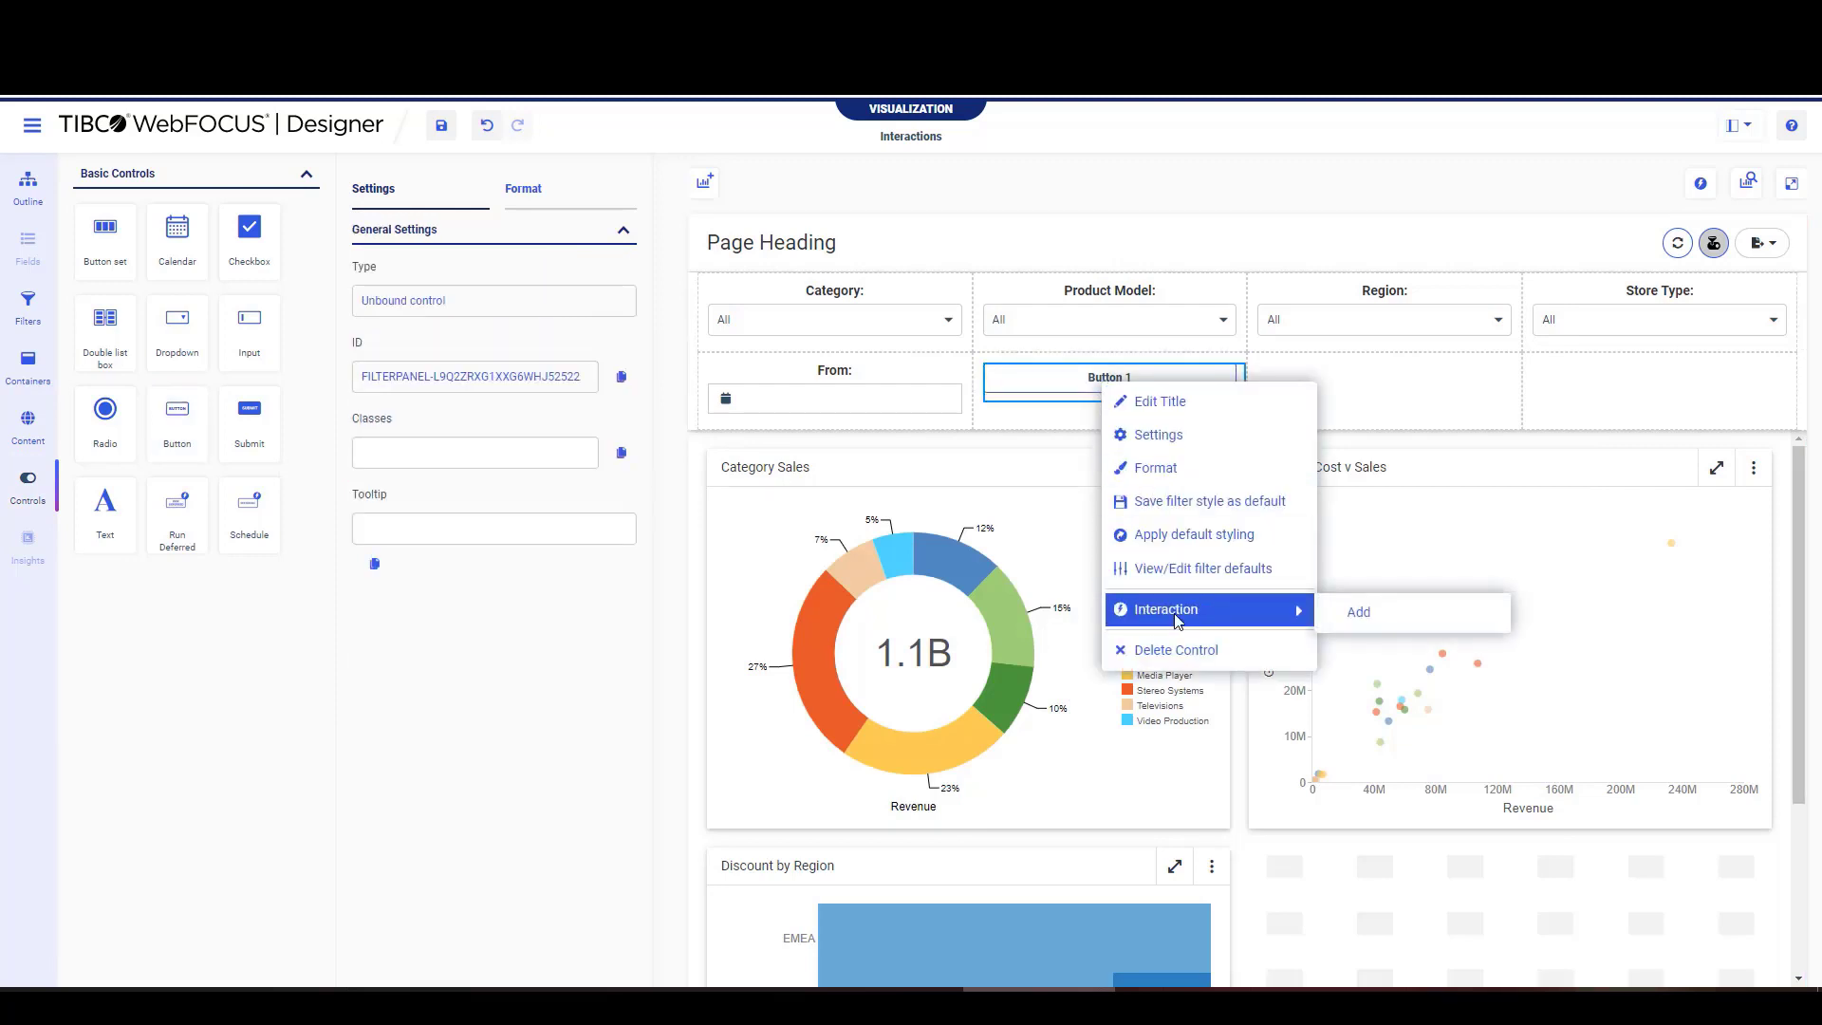
click(1368, 619)
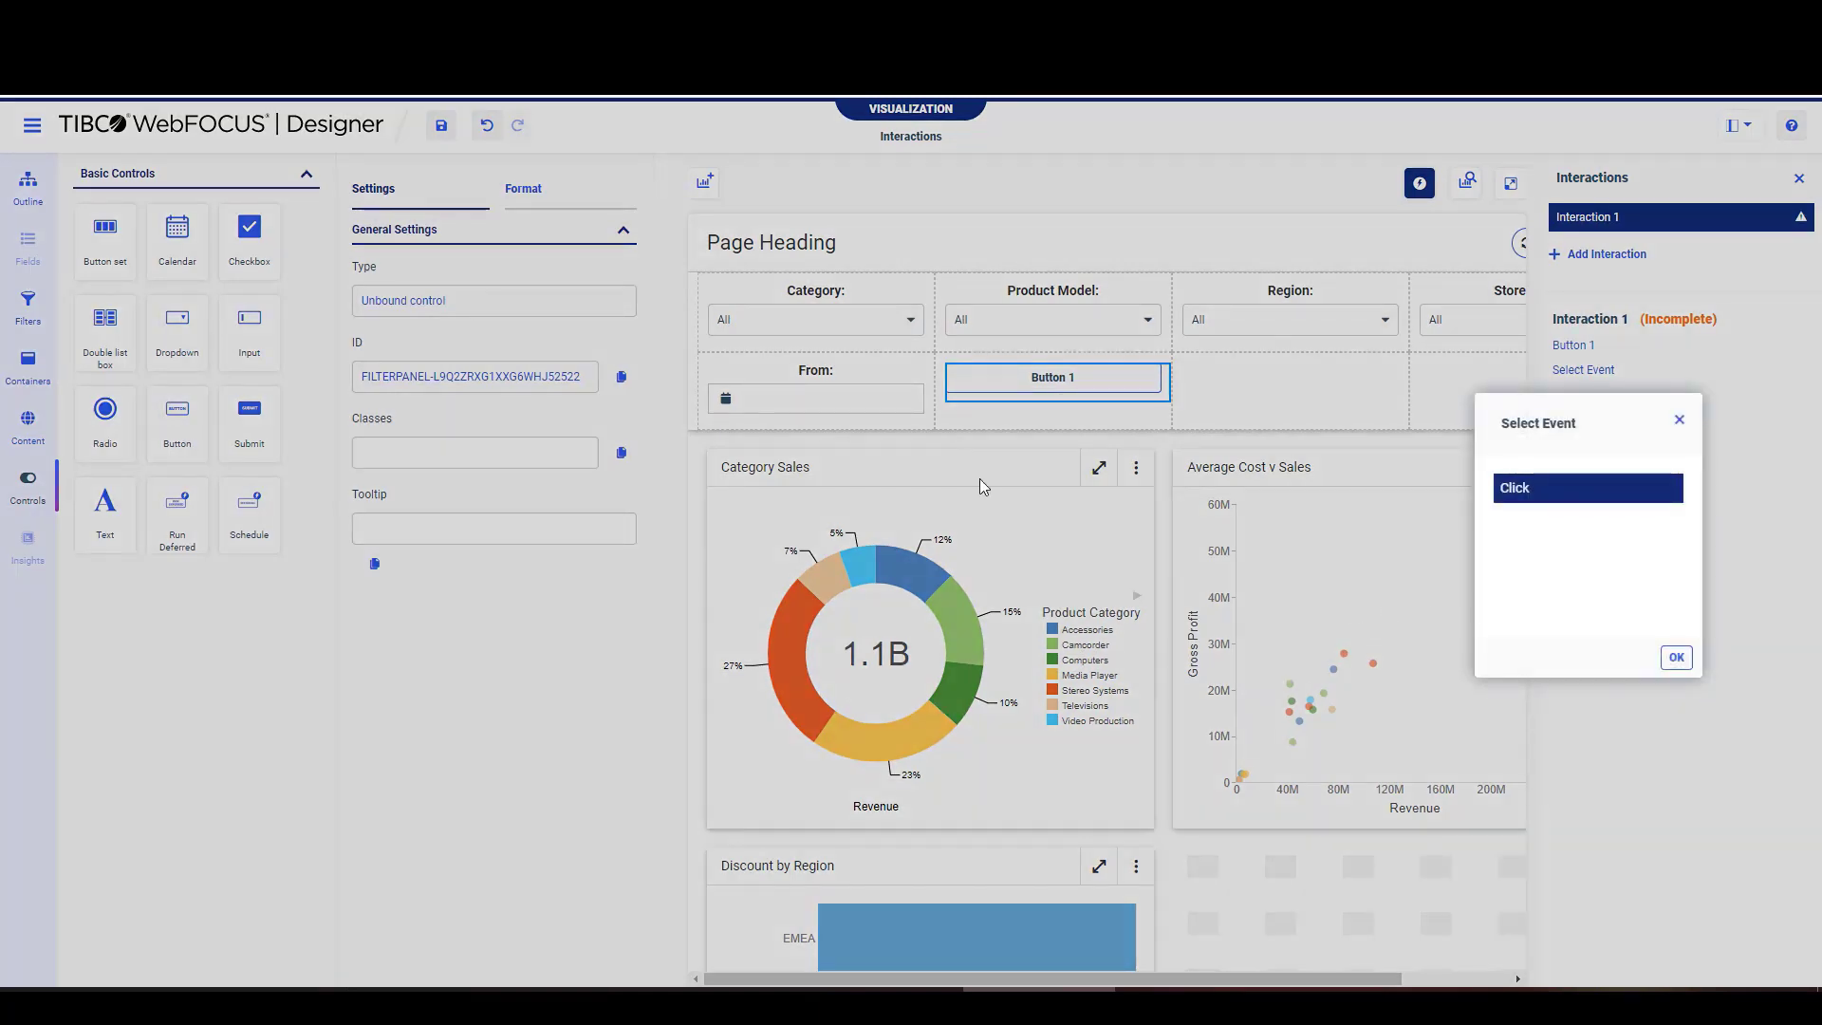
click(1672, 661)
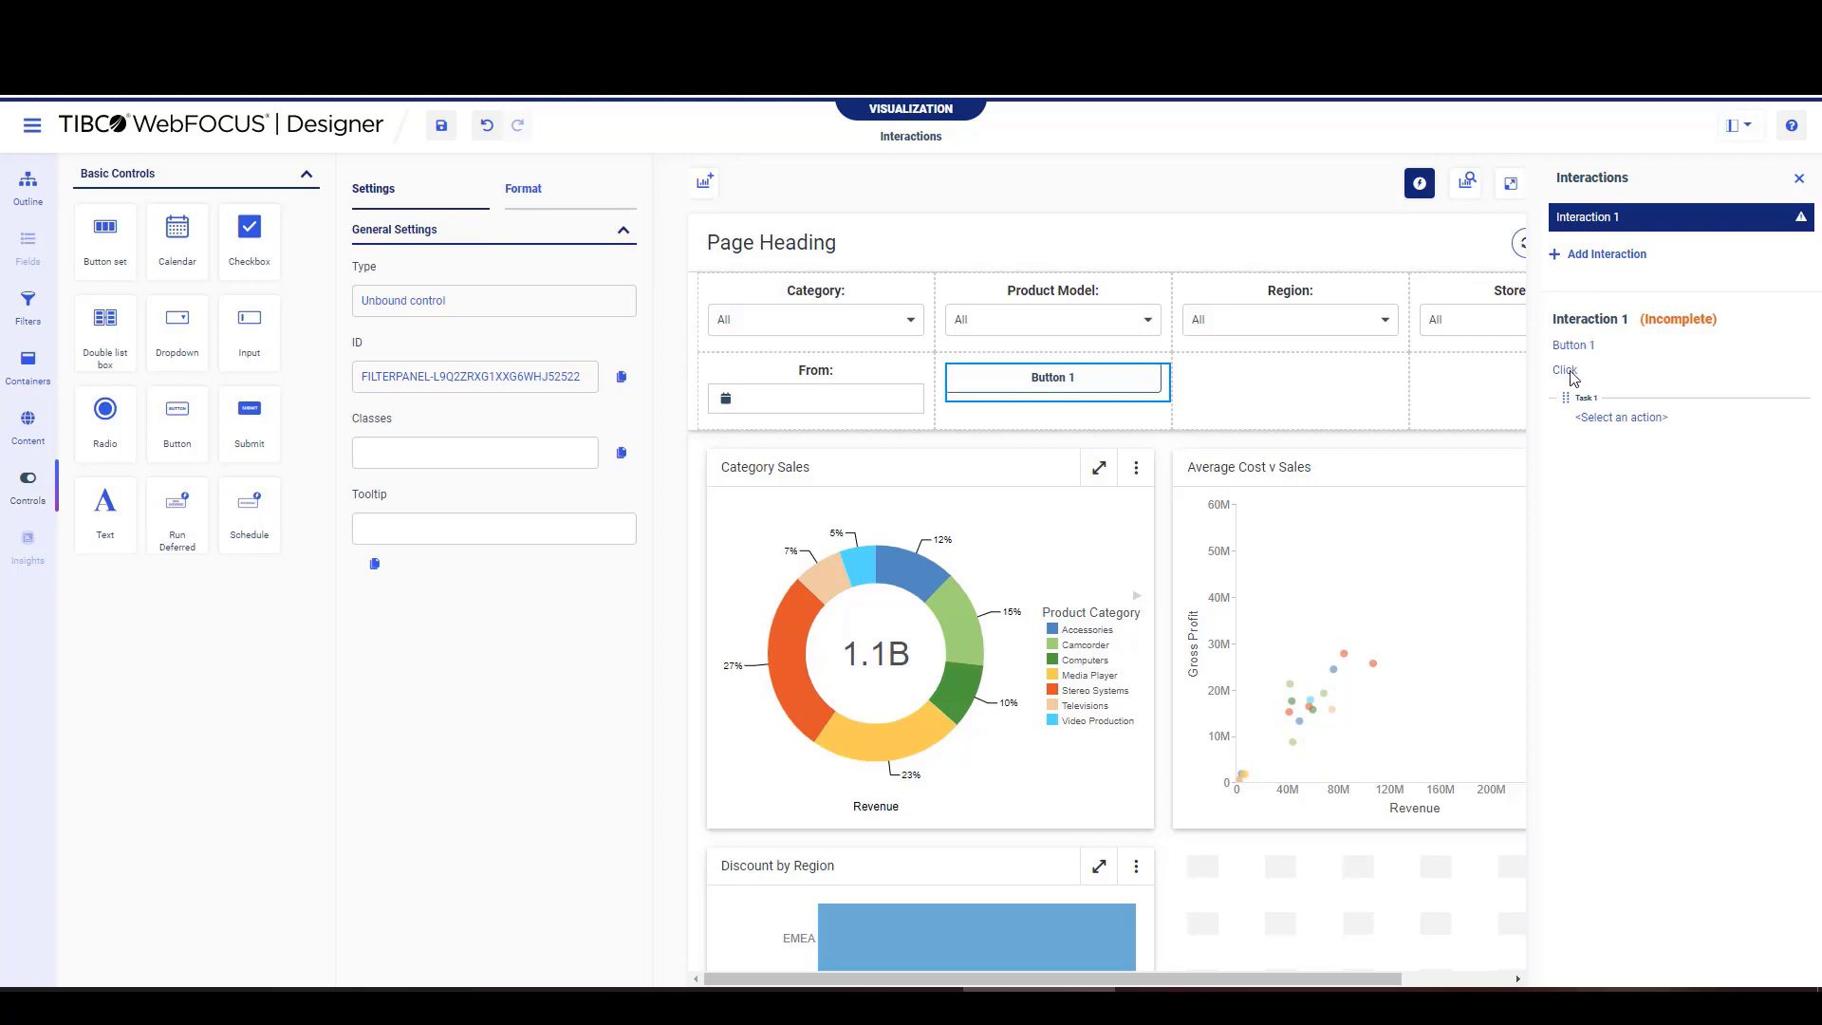
Set the interaction task's action to Schedule content and retitle the new button "Schedule".
click(1602, 418)
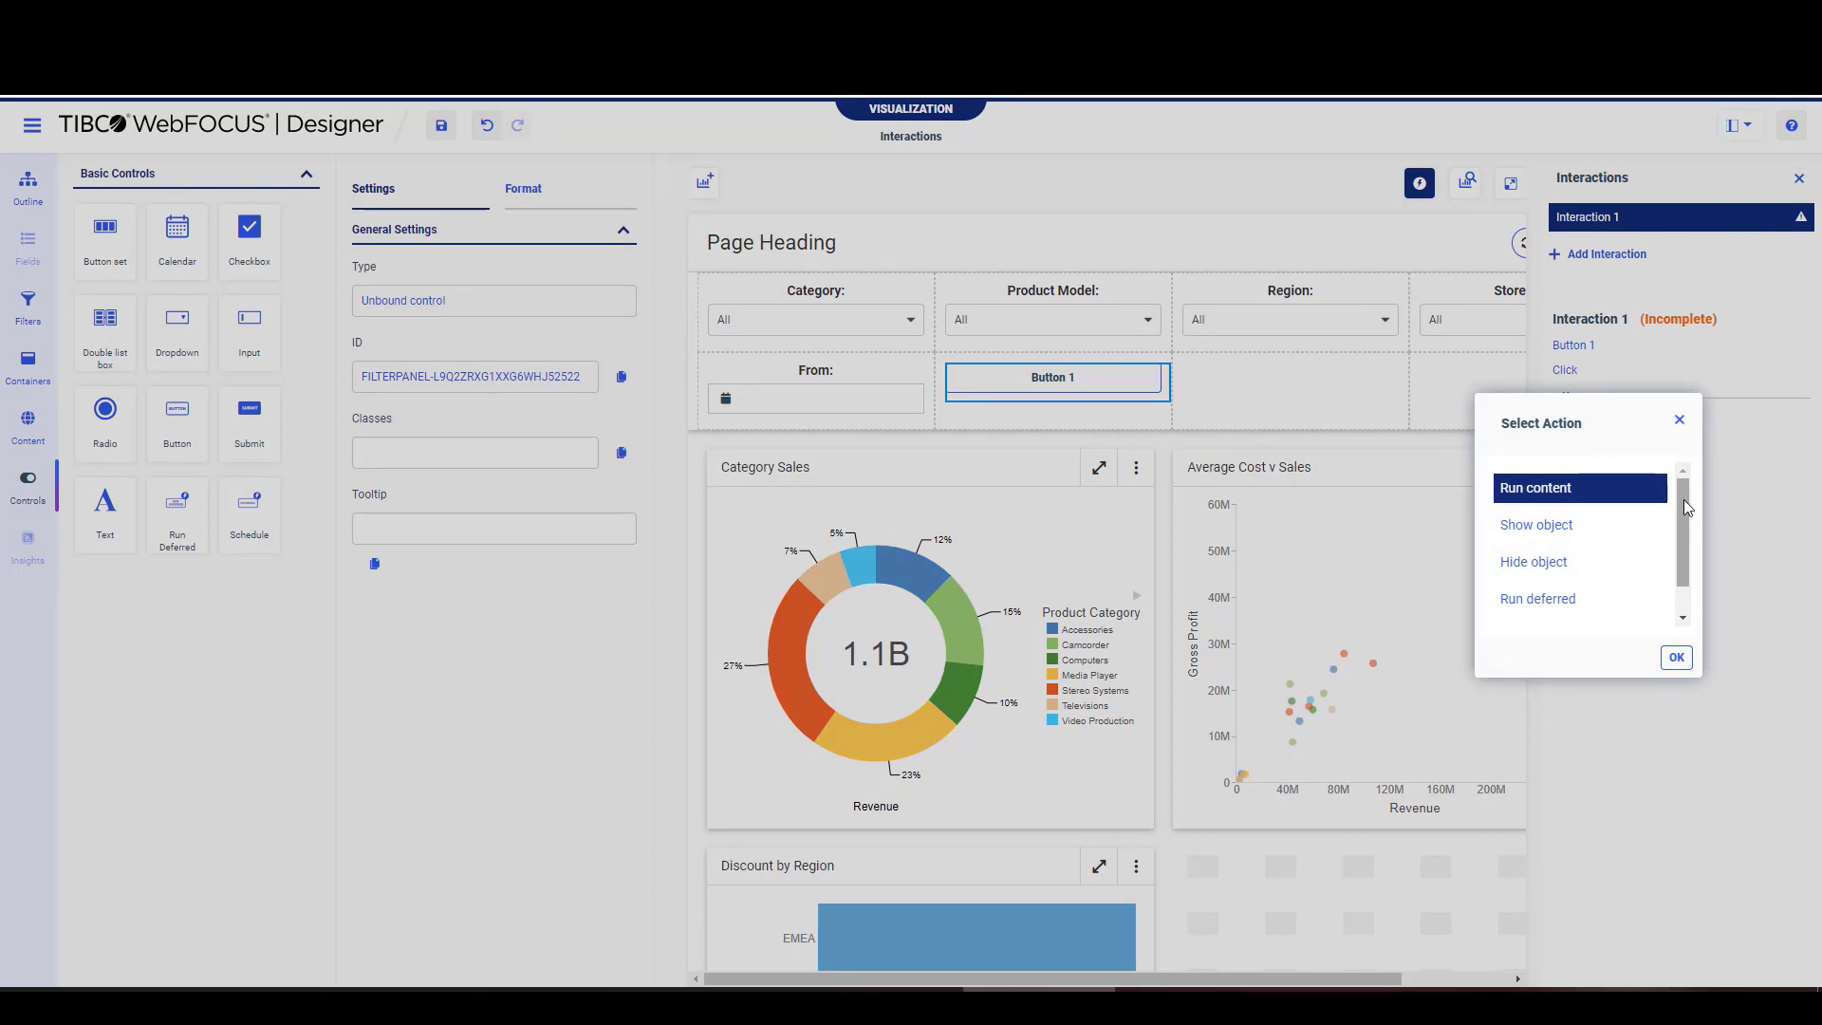
drag(1683, 499, 1683, 555)
click(1591, 608)
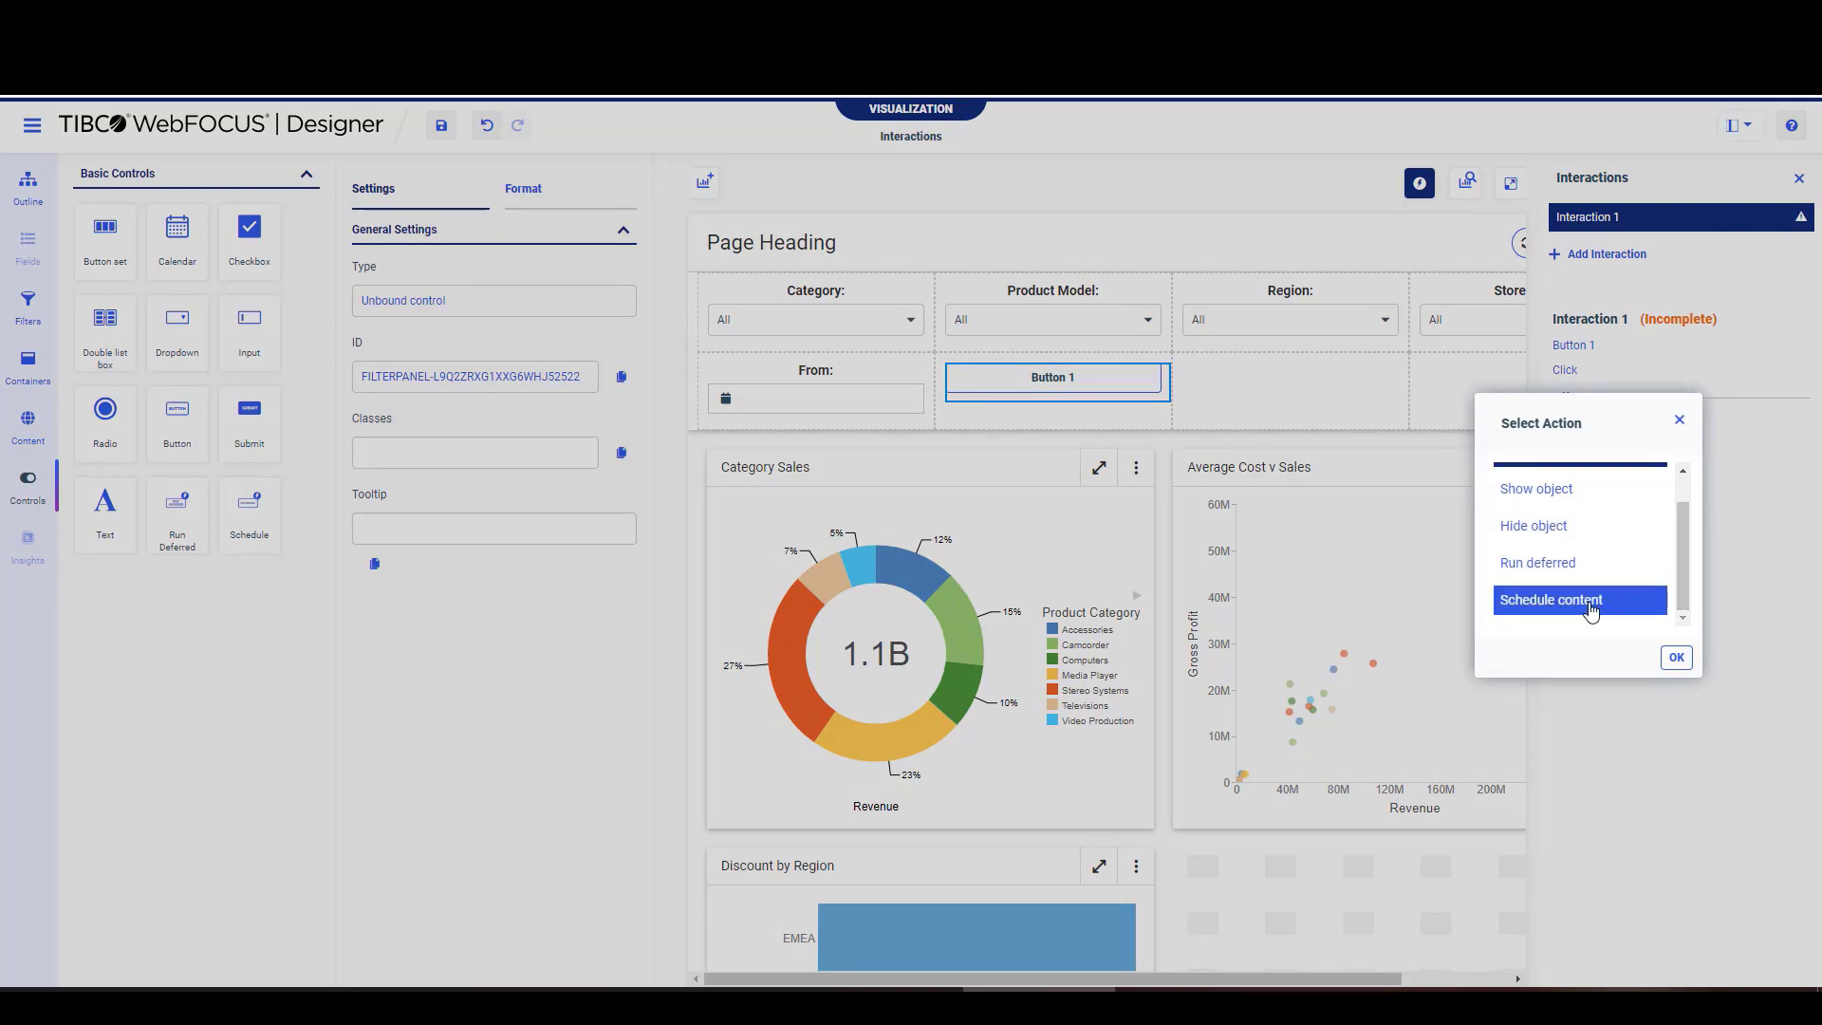
click(1676, 657)
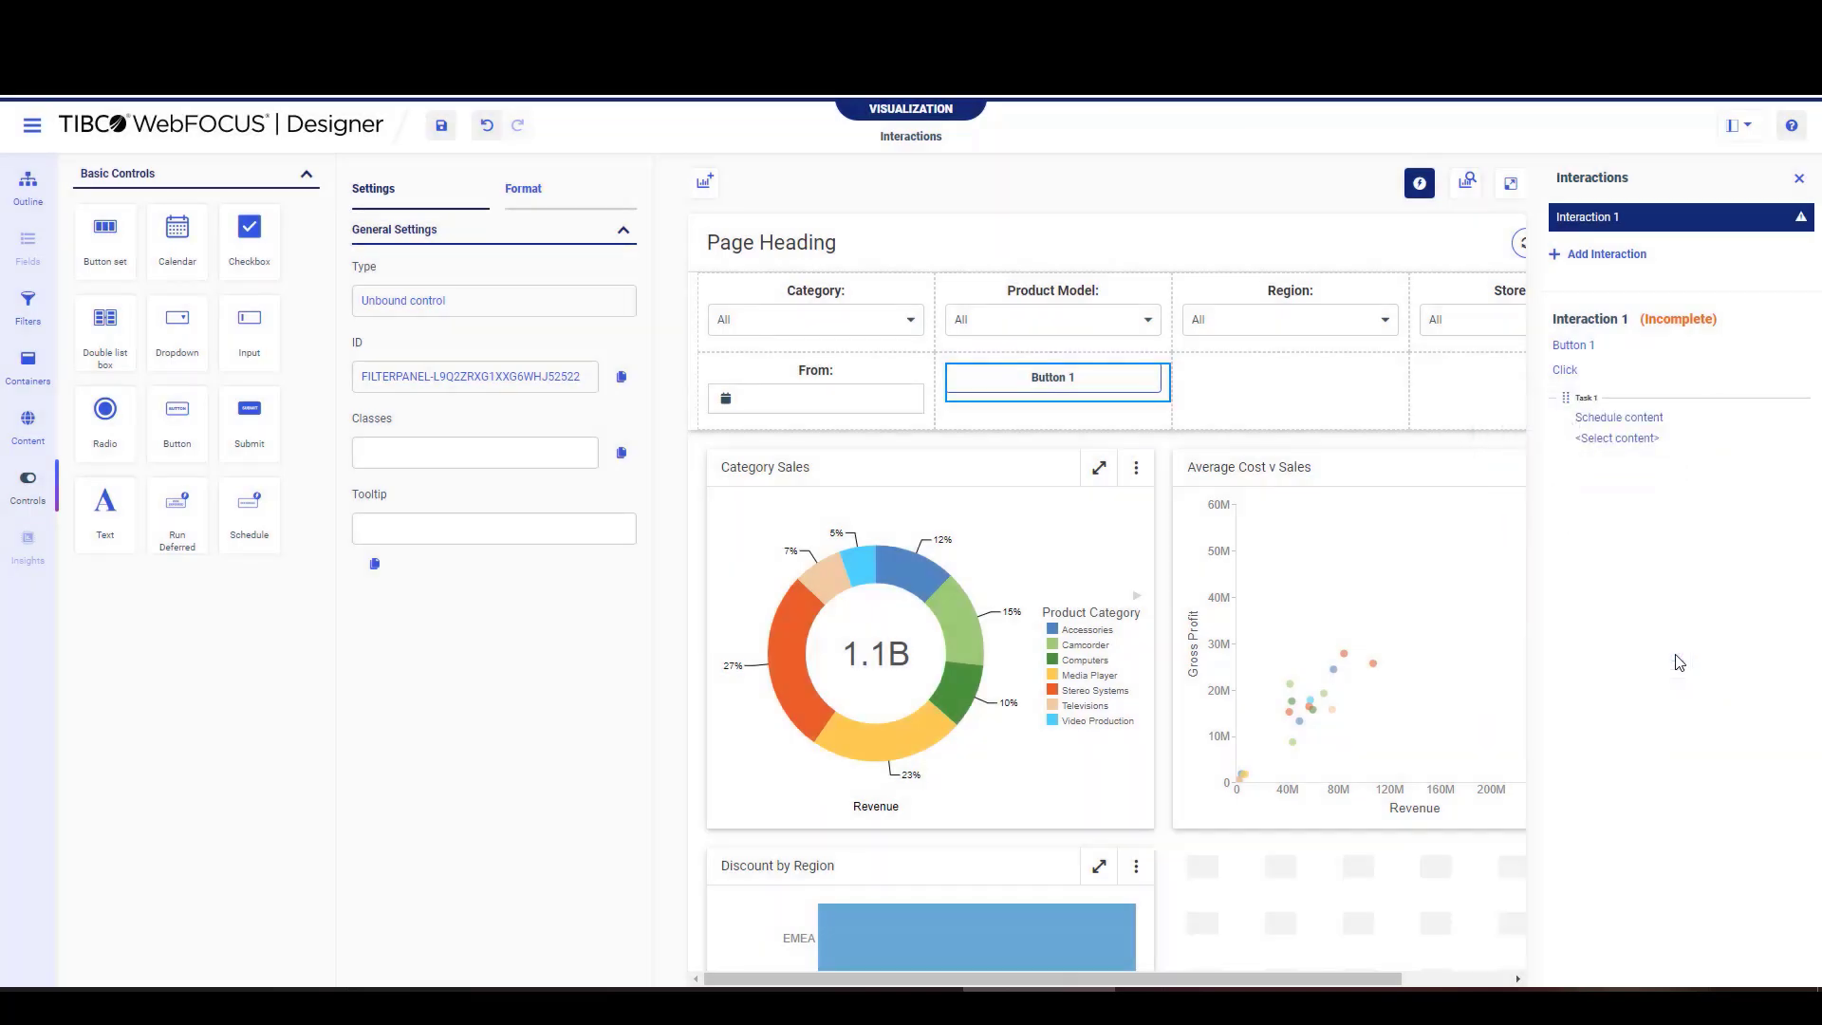
double_click(1060, 379)
text(Schedule)
Select Category Sales from the Retail Samples workspace's Portal > Small Widgets folder as the content to schedule.
click(1645, 445)
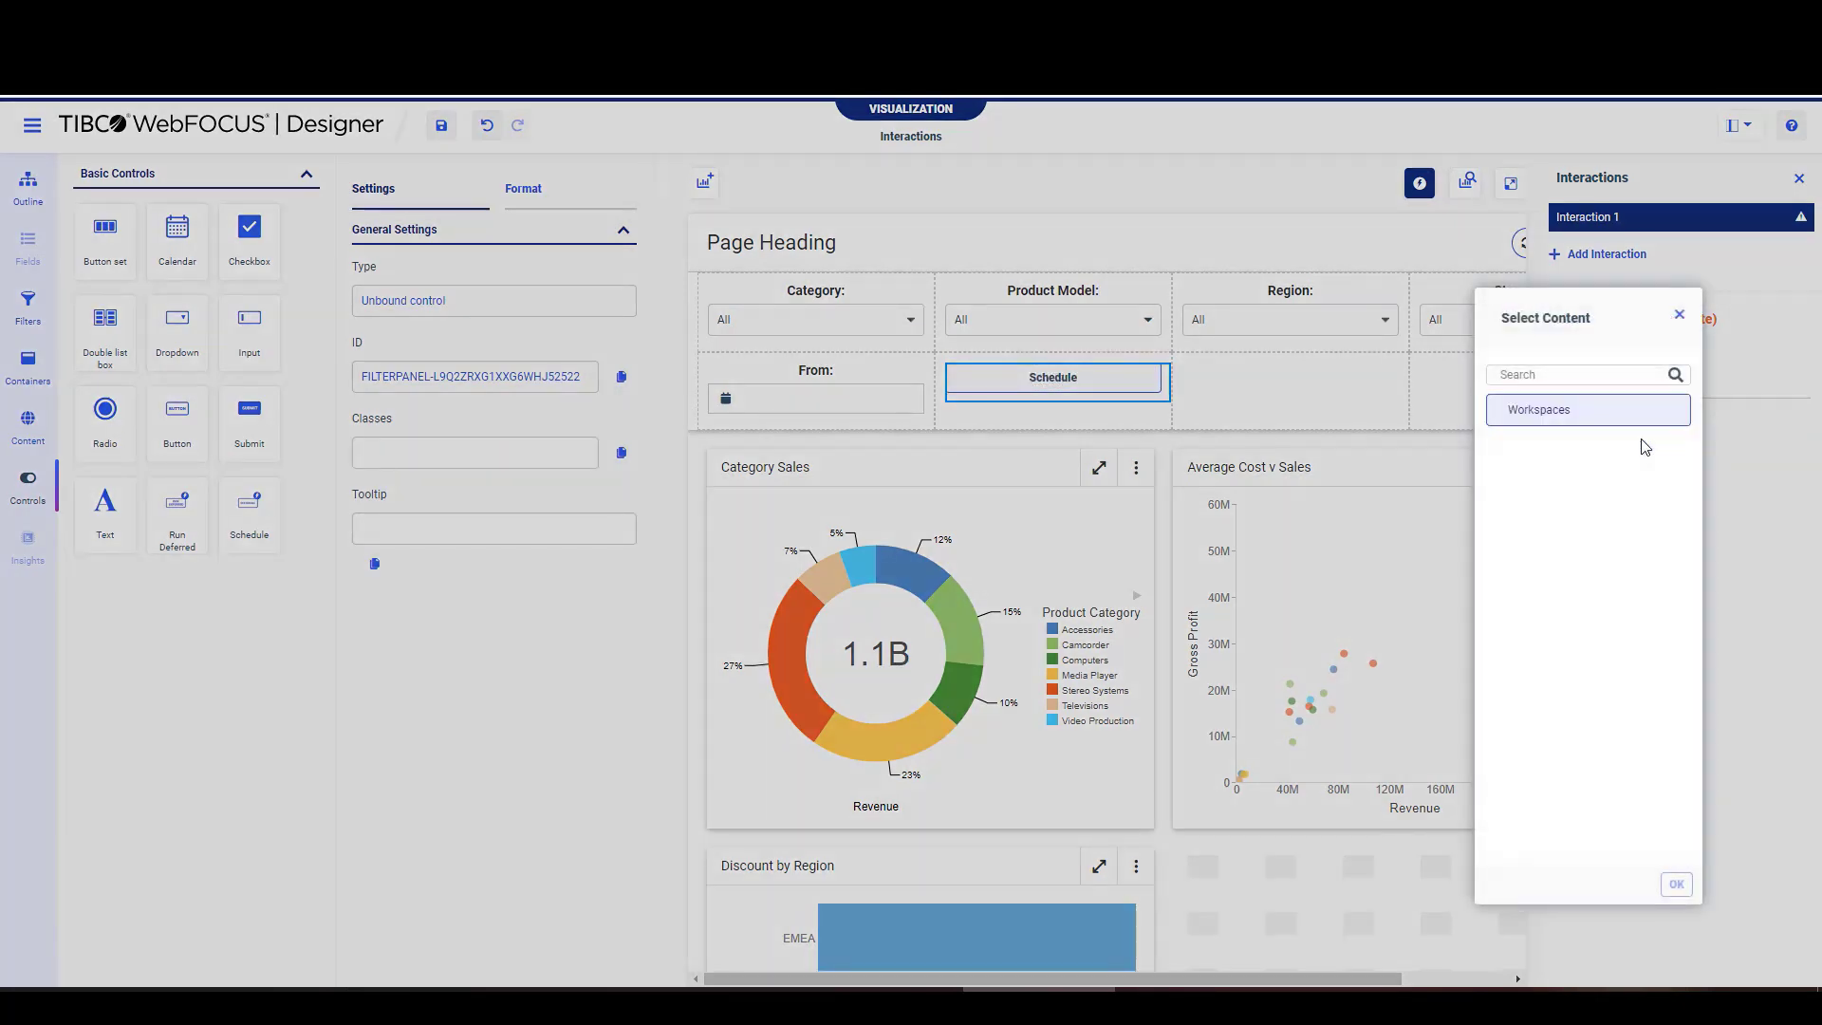
scroll(1618, 560, down, 5)
click(1574, 832)
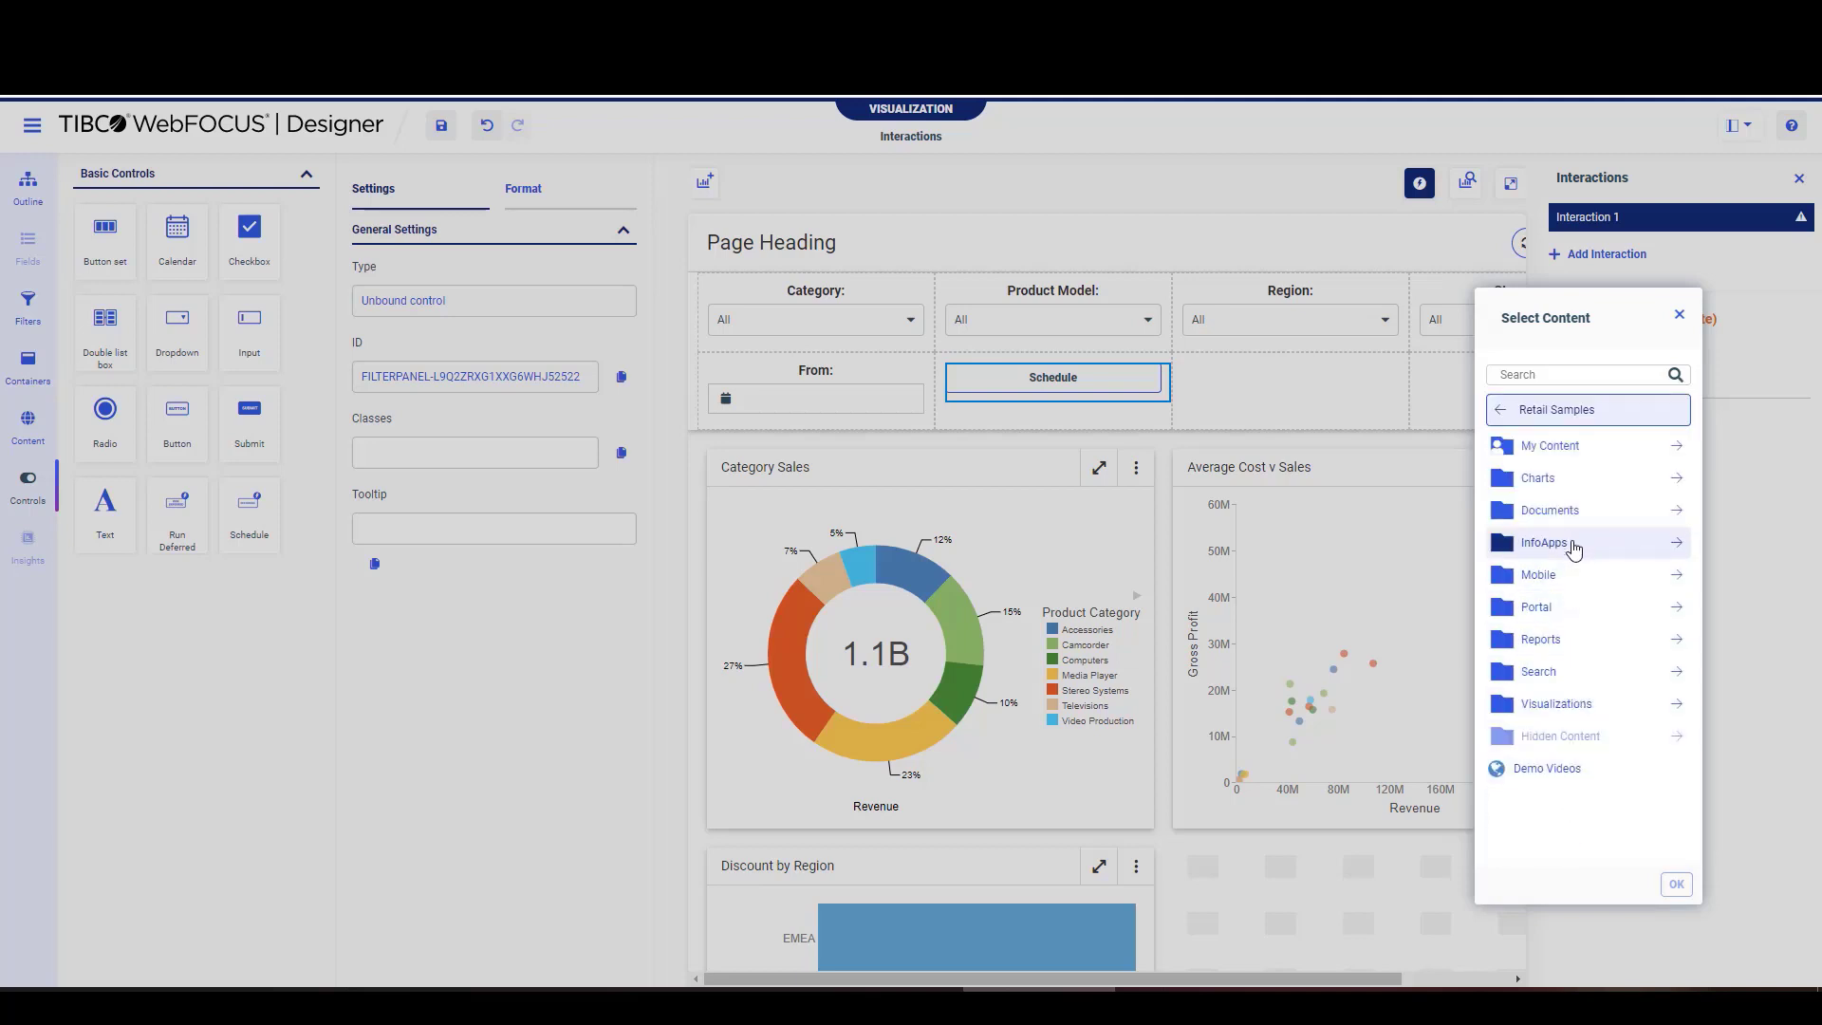
click(1564, 607)
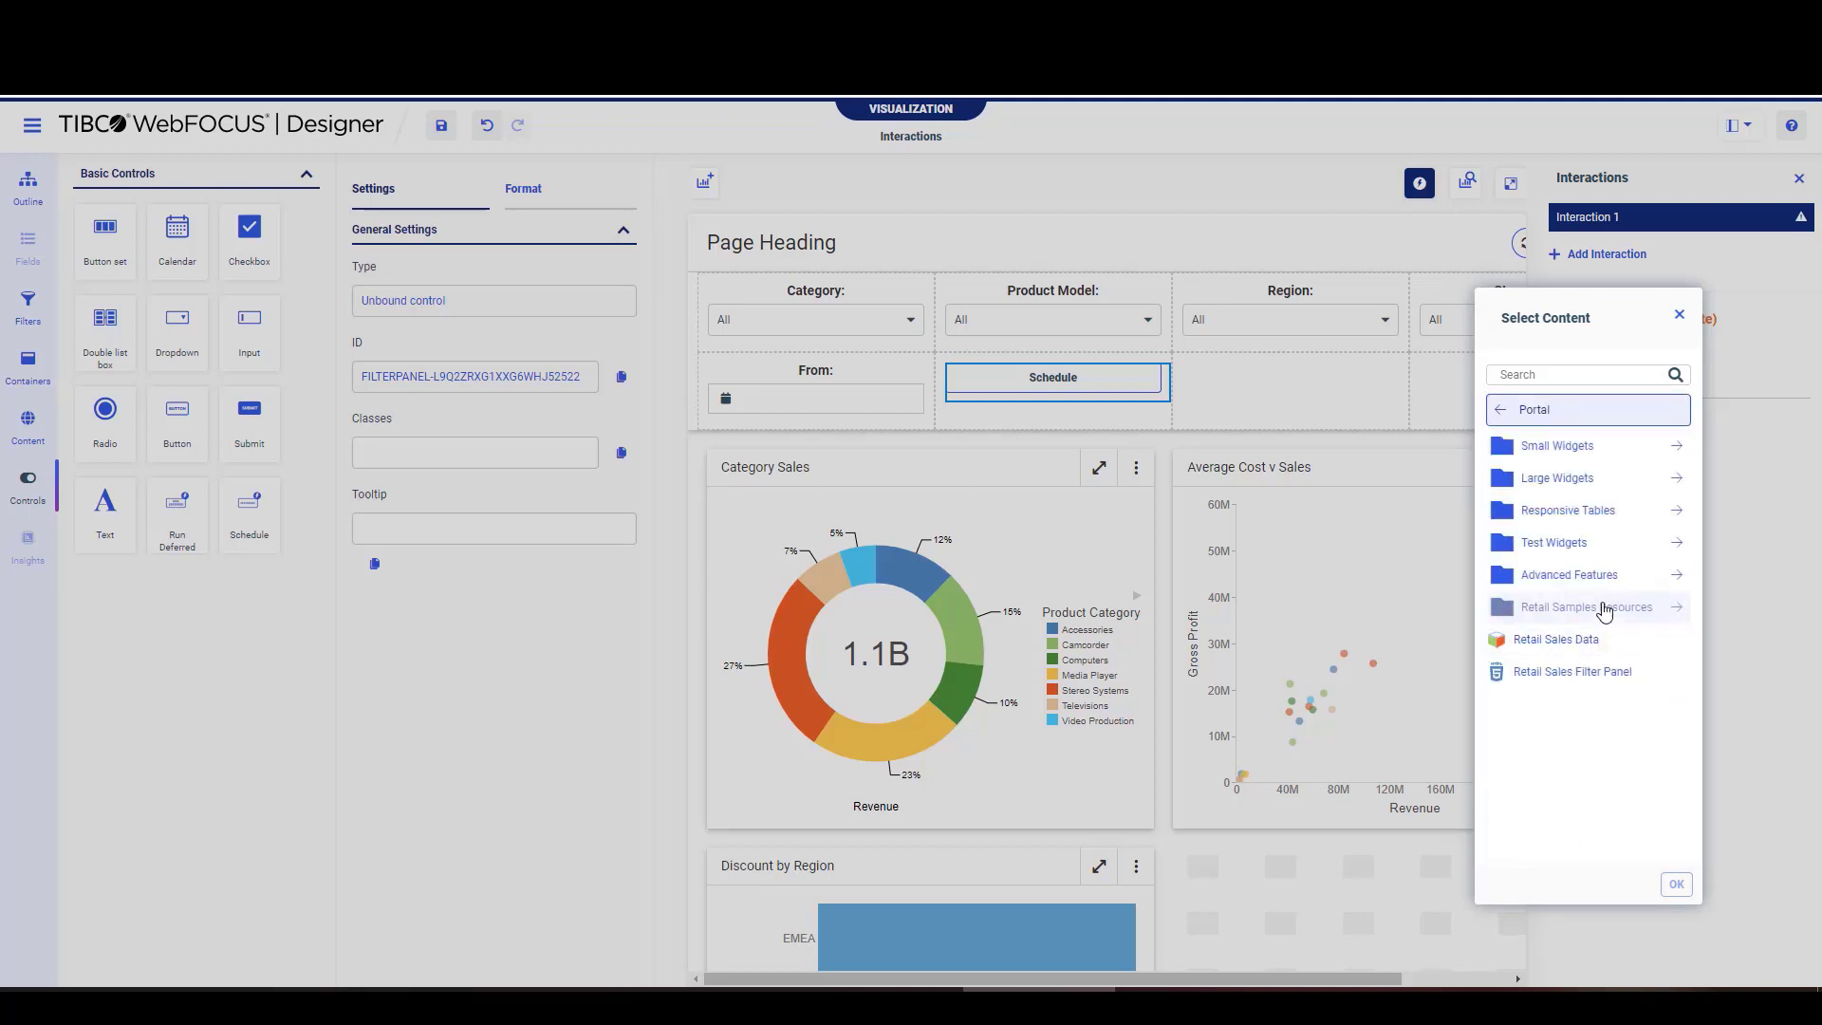
click(1582, 450)
click(1582, 454)
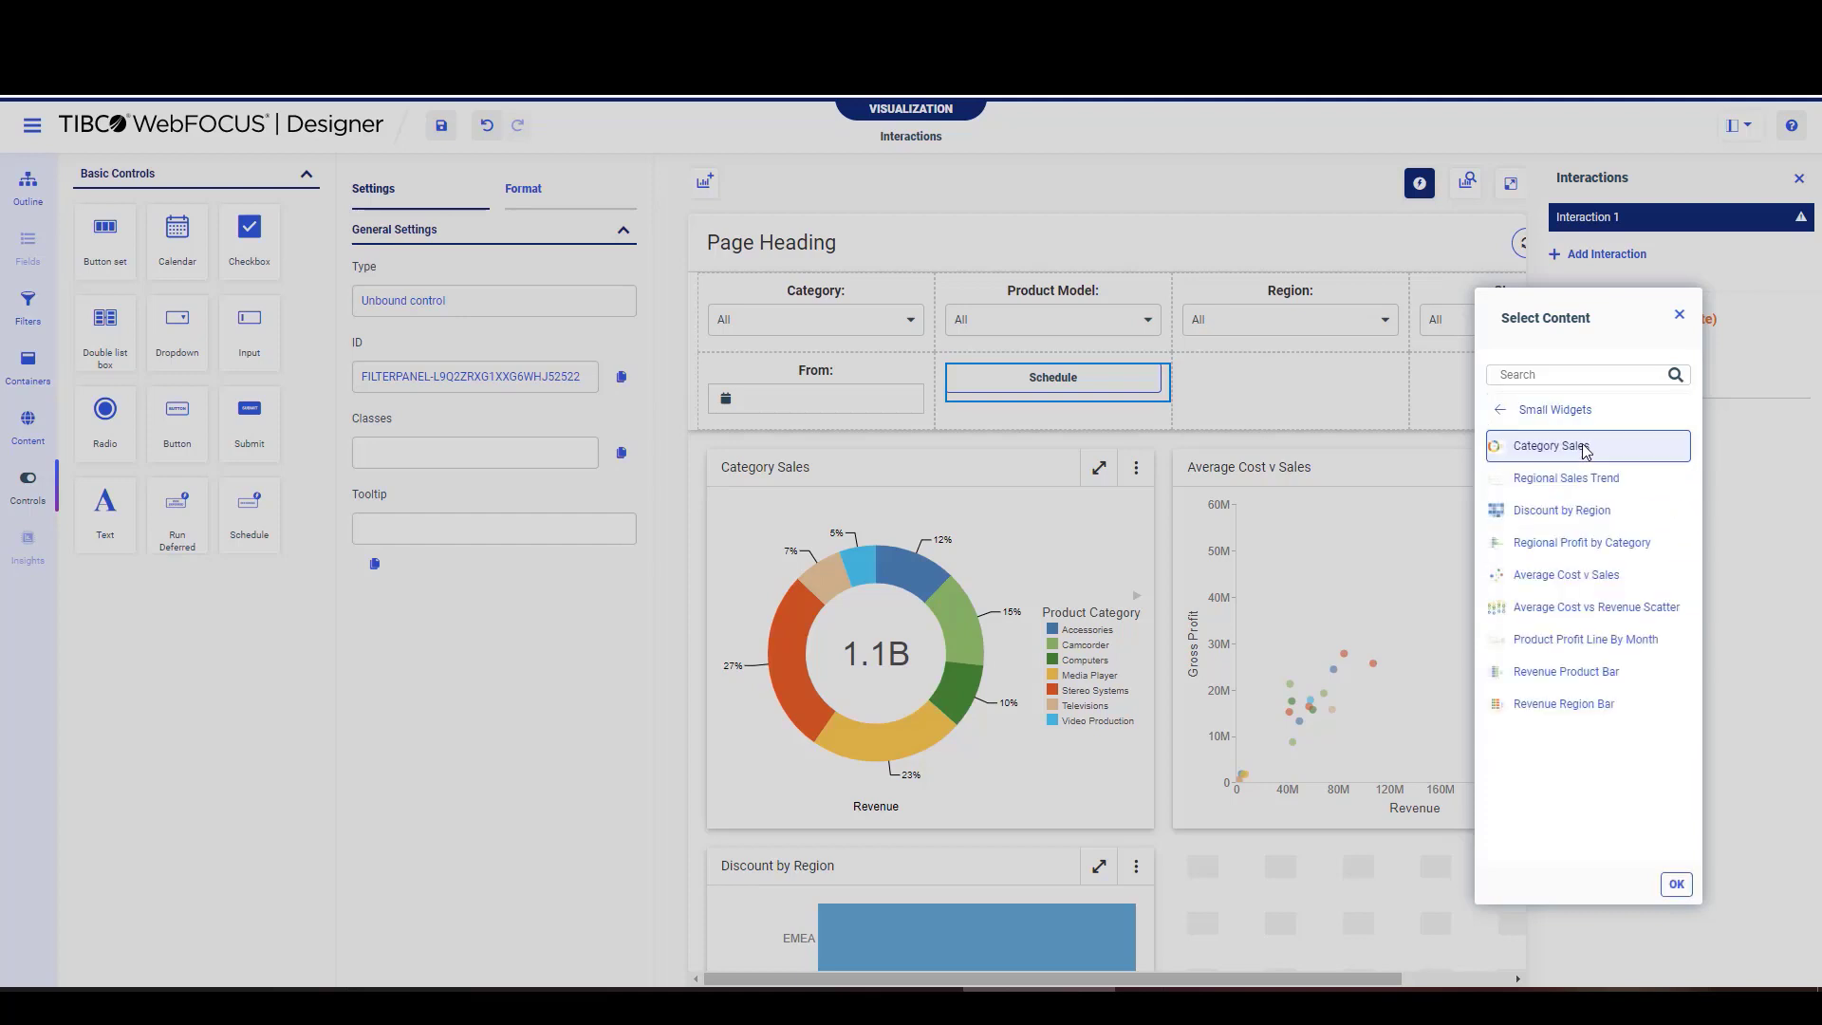
click(1676, 885)
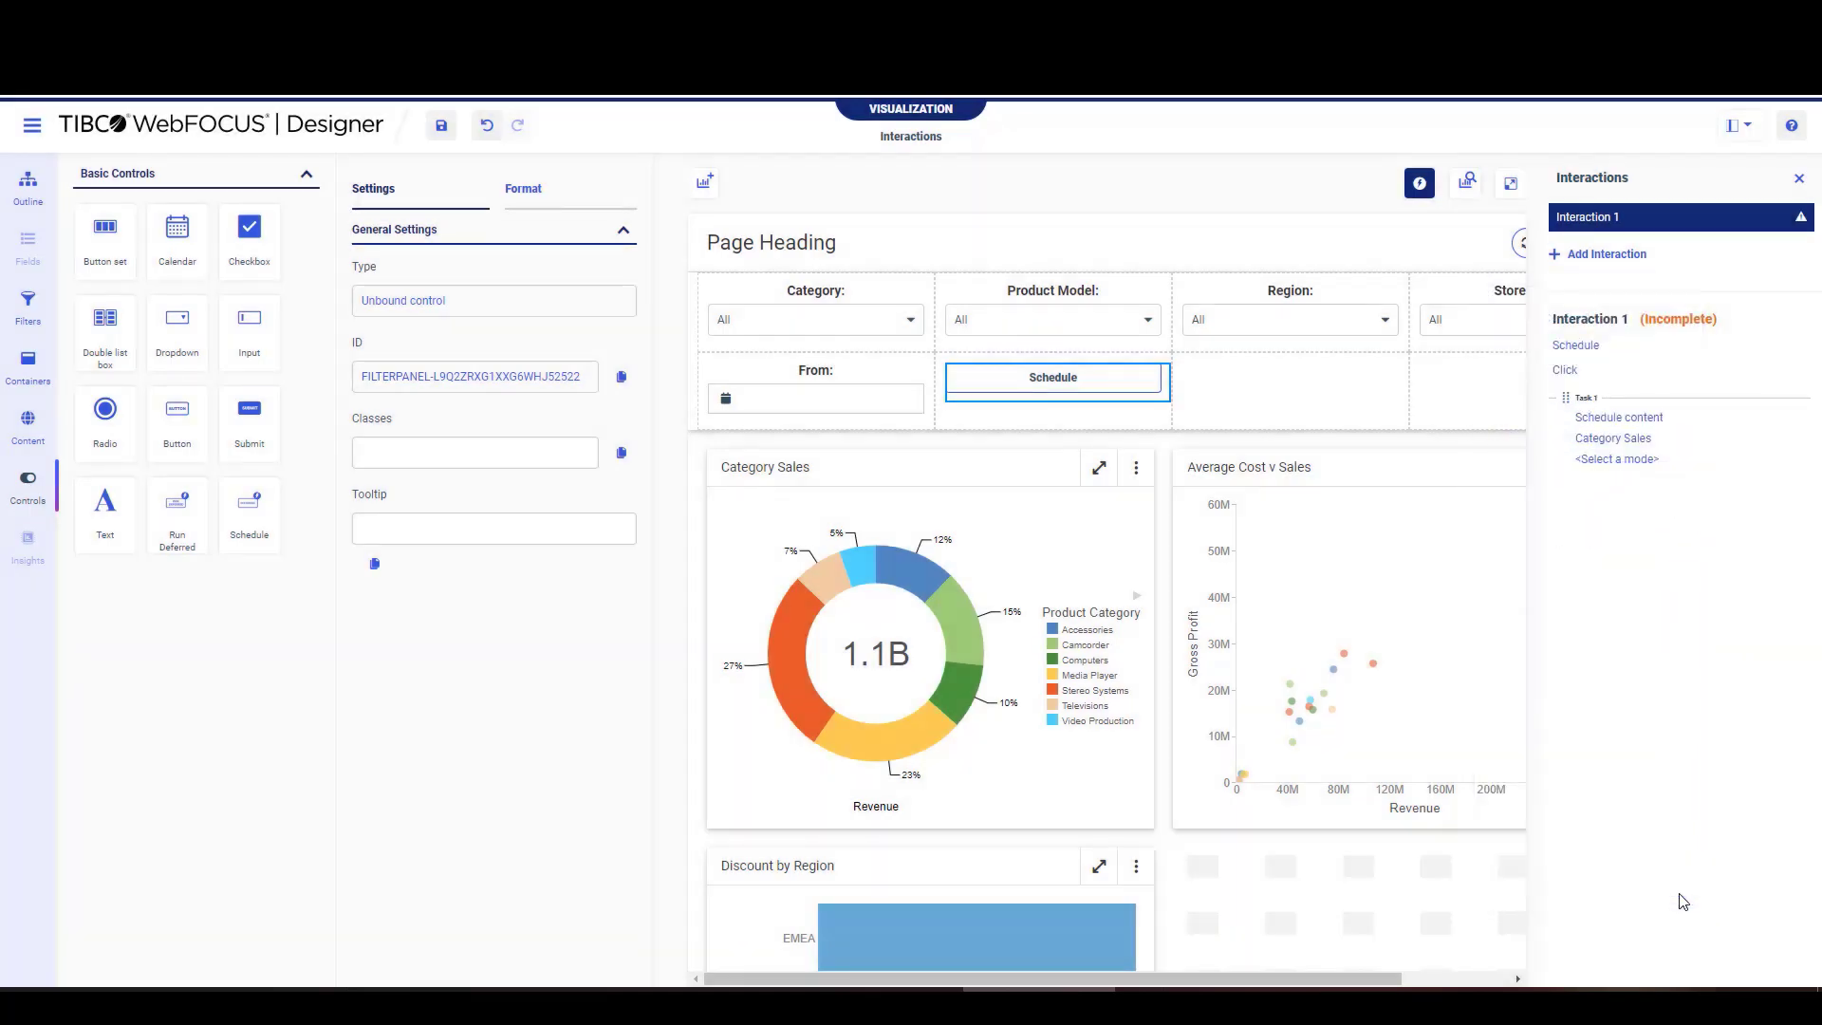
Set the task's scheduler mode to Email and its target to Page overlay.
click(1642, 462)
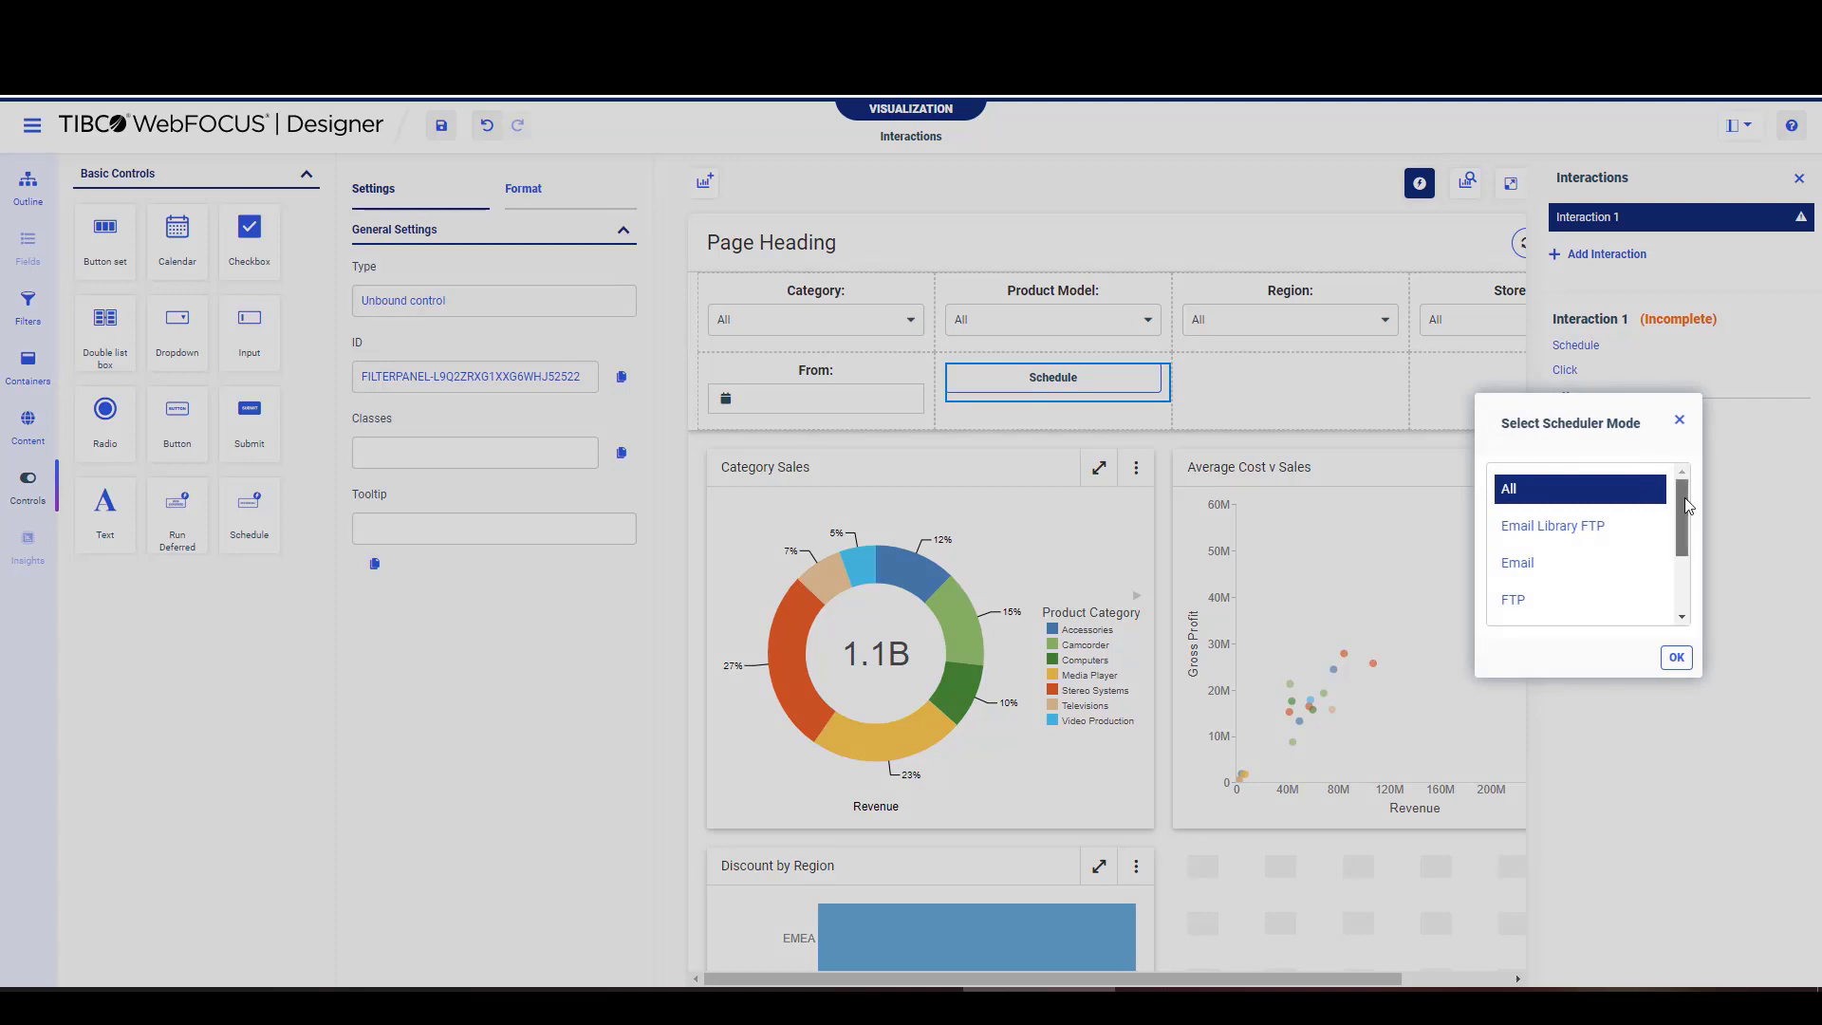
click(1556, 569)
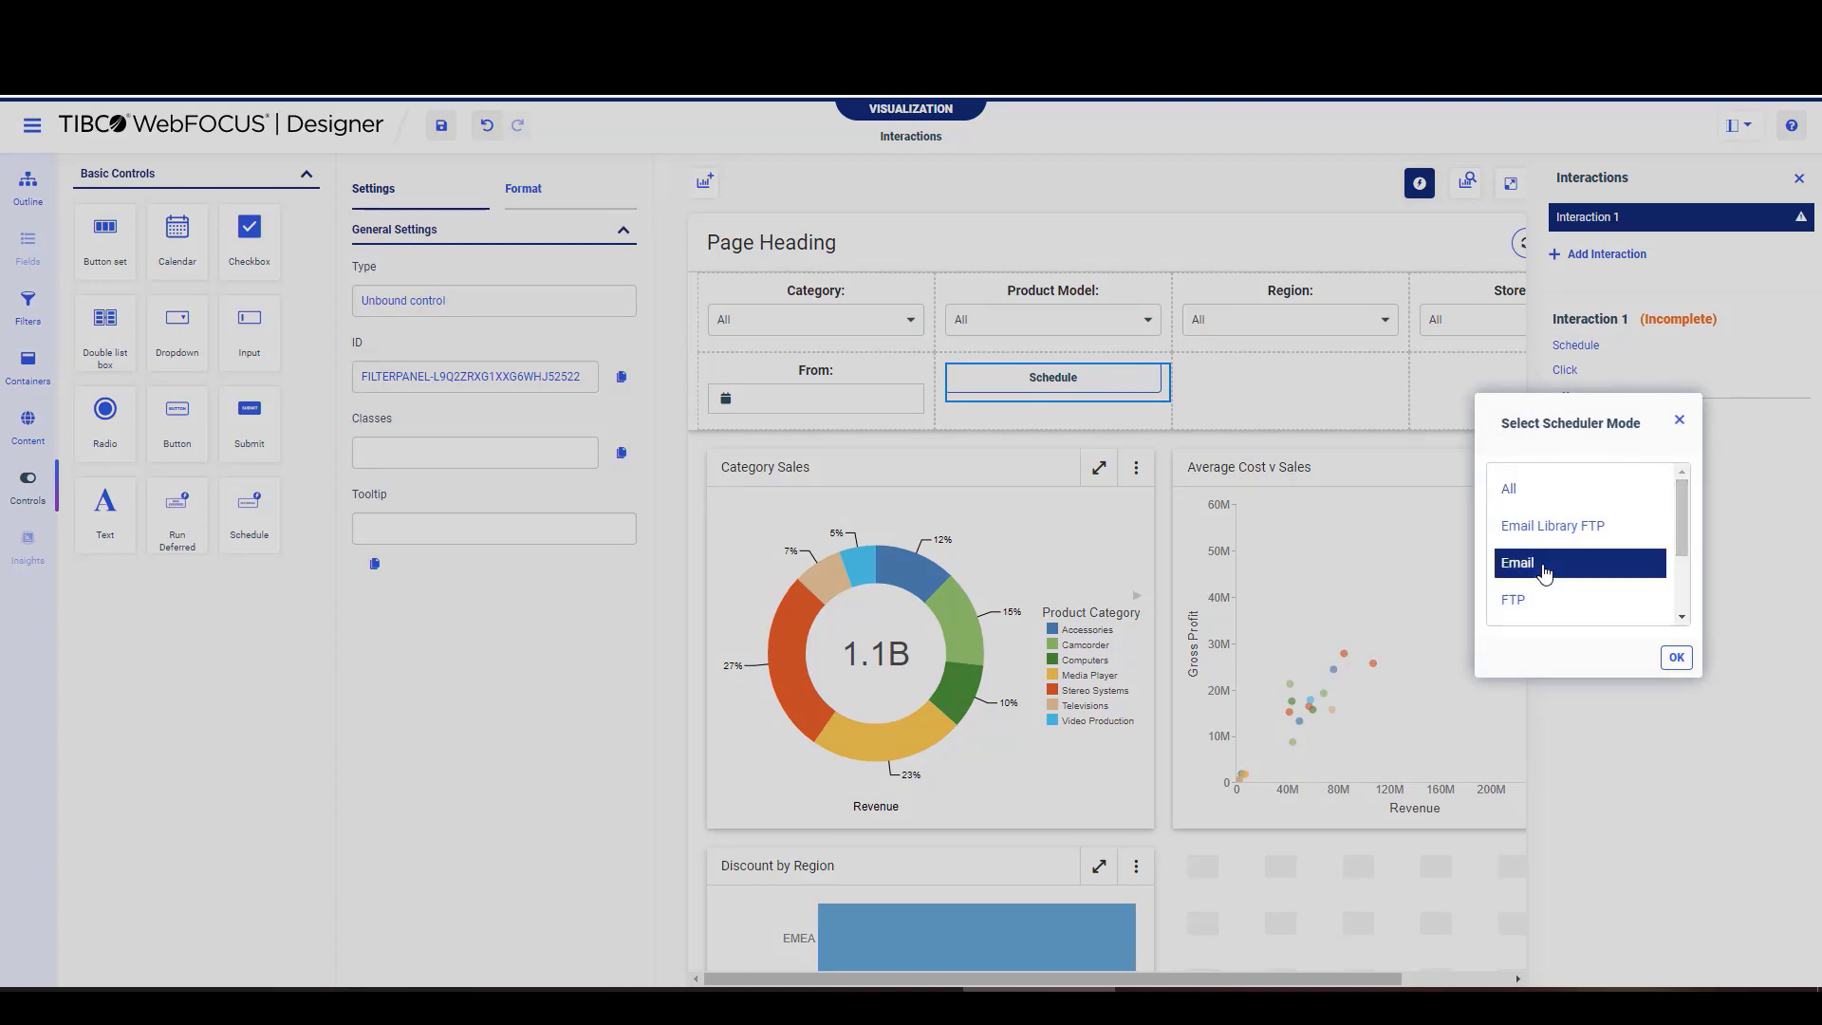
click(1677, 659)
click(1647, 481)
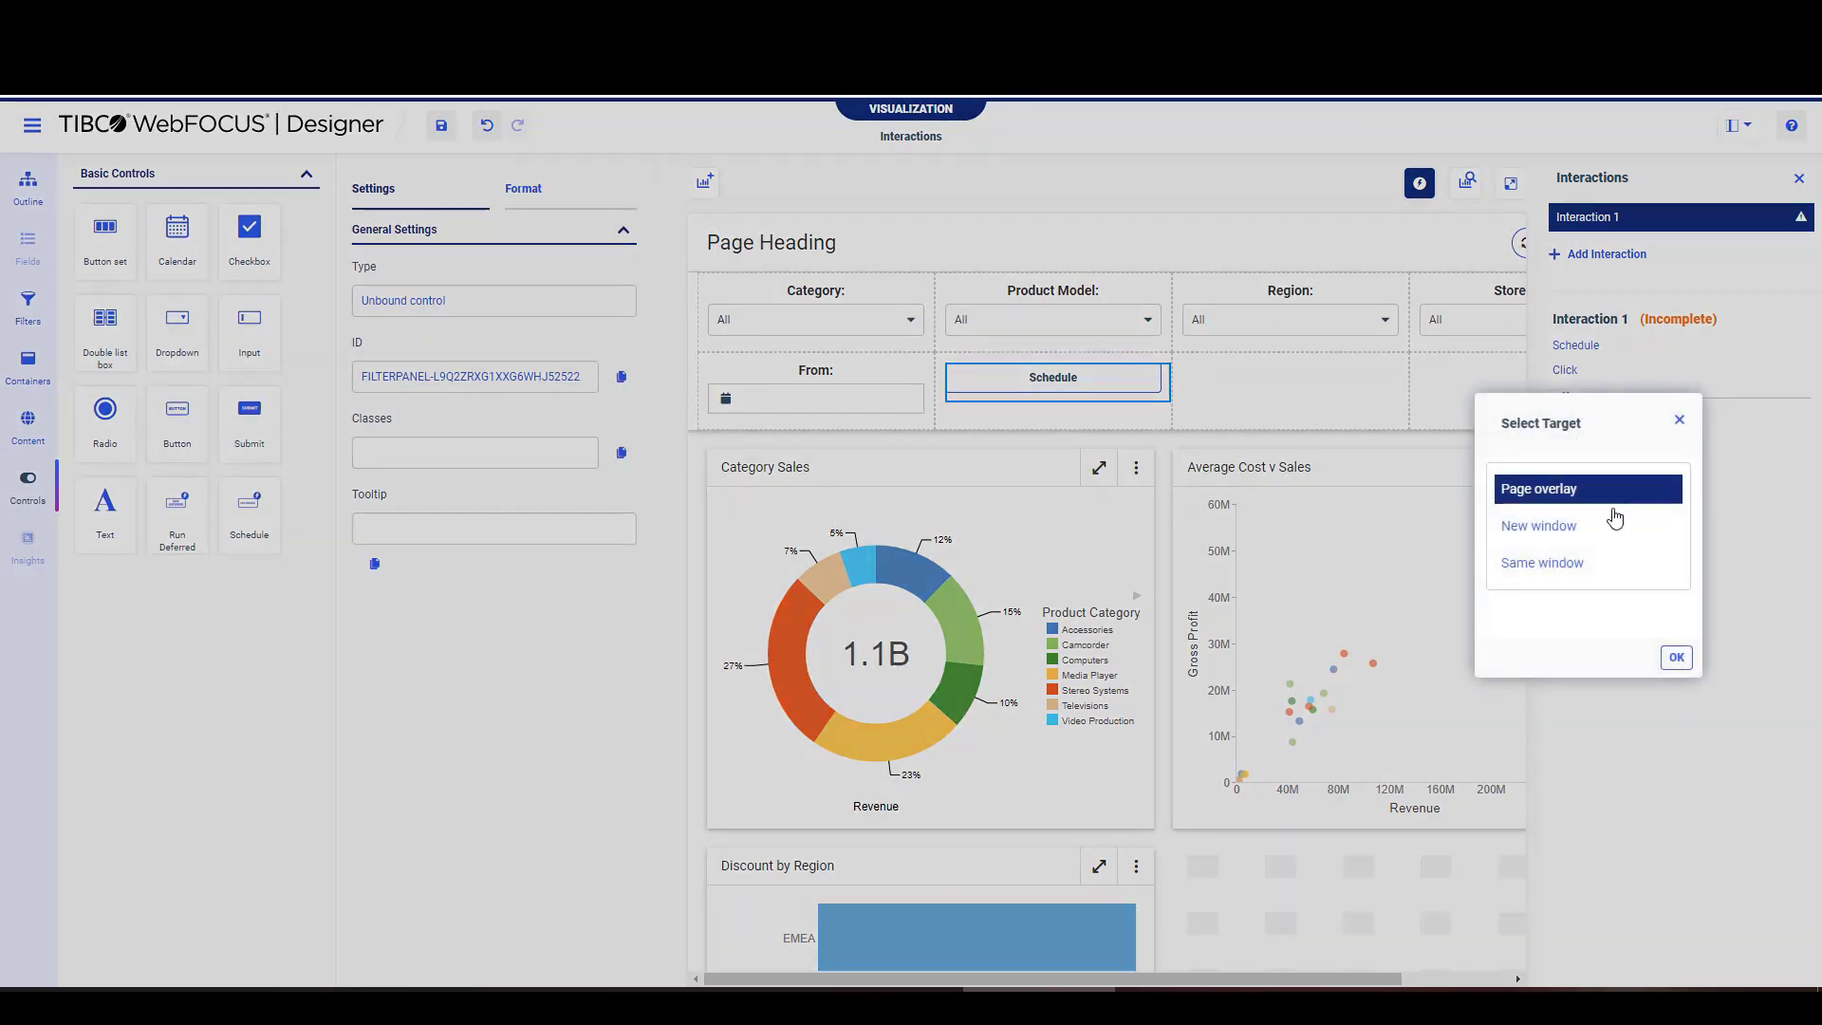
click(1676, 658)
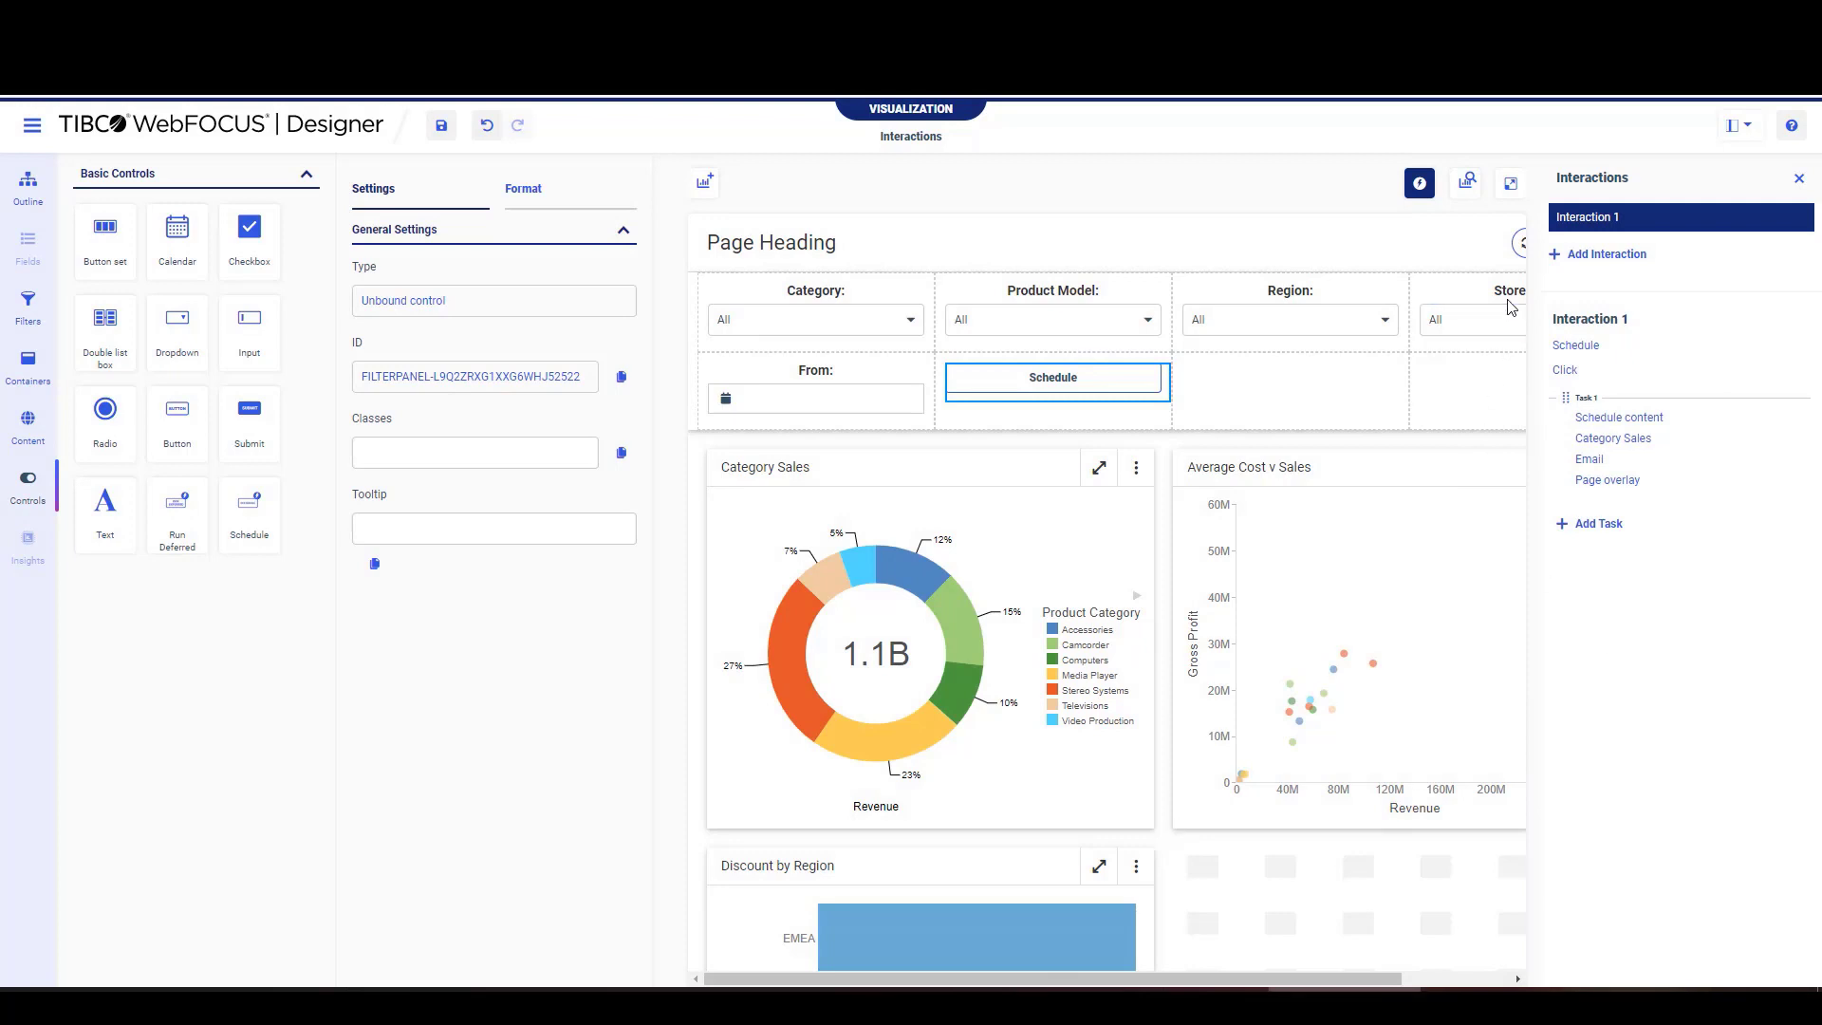
Rename the button's interaction as "Schedule".
double_click(1593, 220)
key(BackSpace)
text(Schedule)
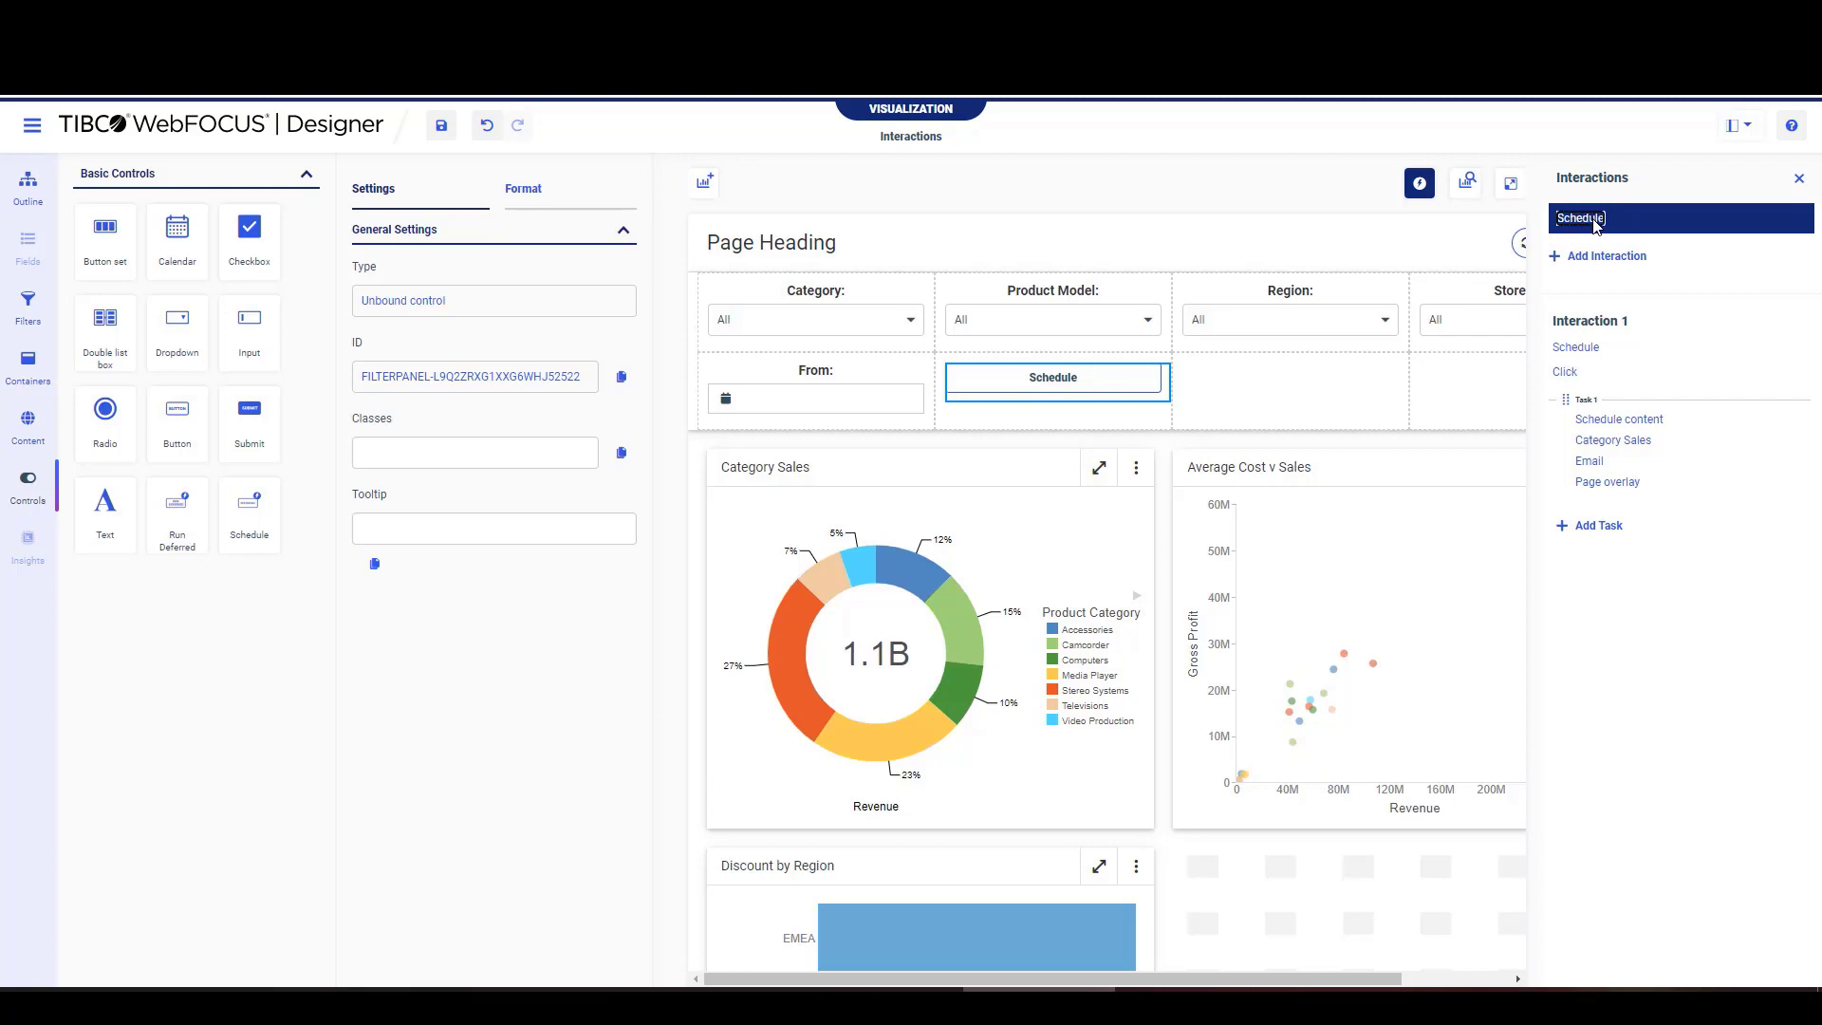
click(1640, 614)
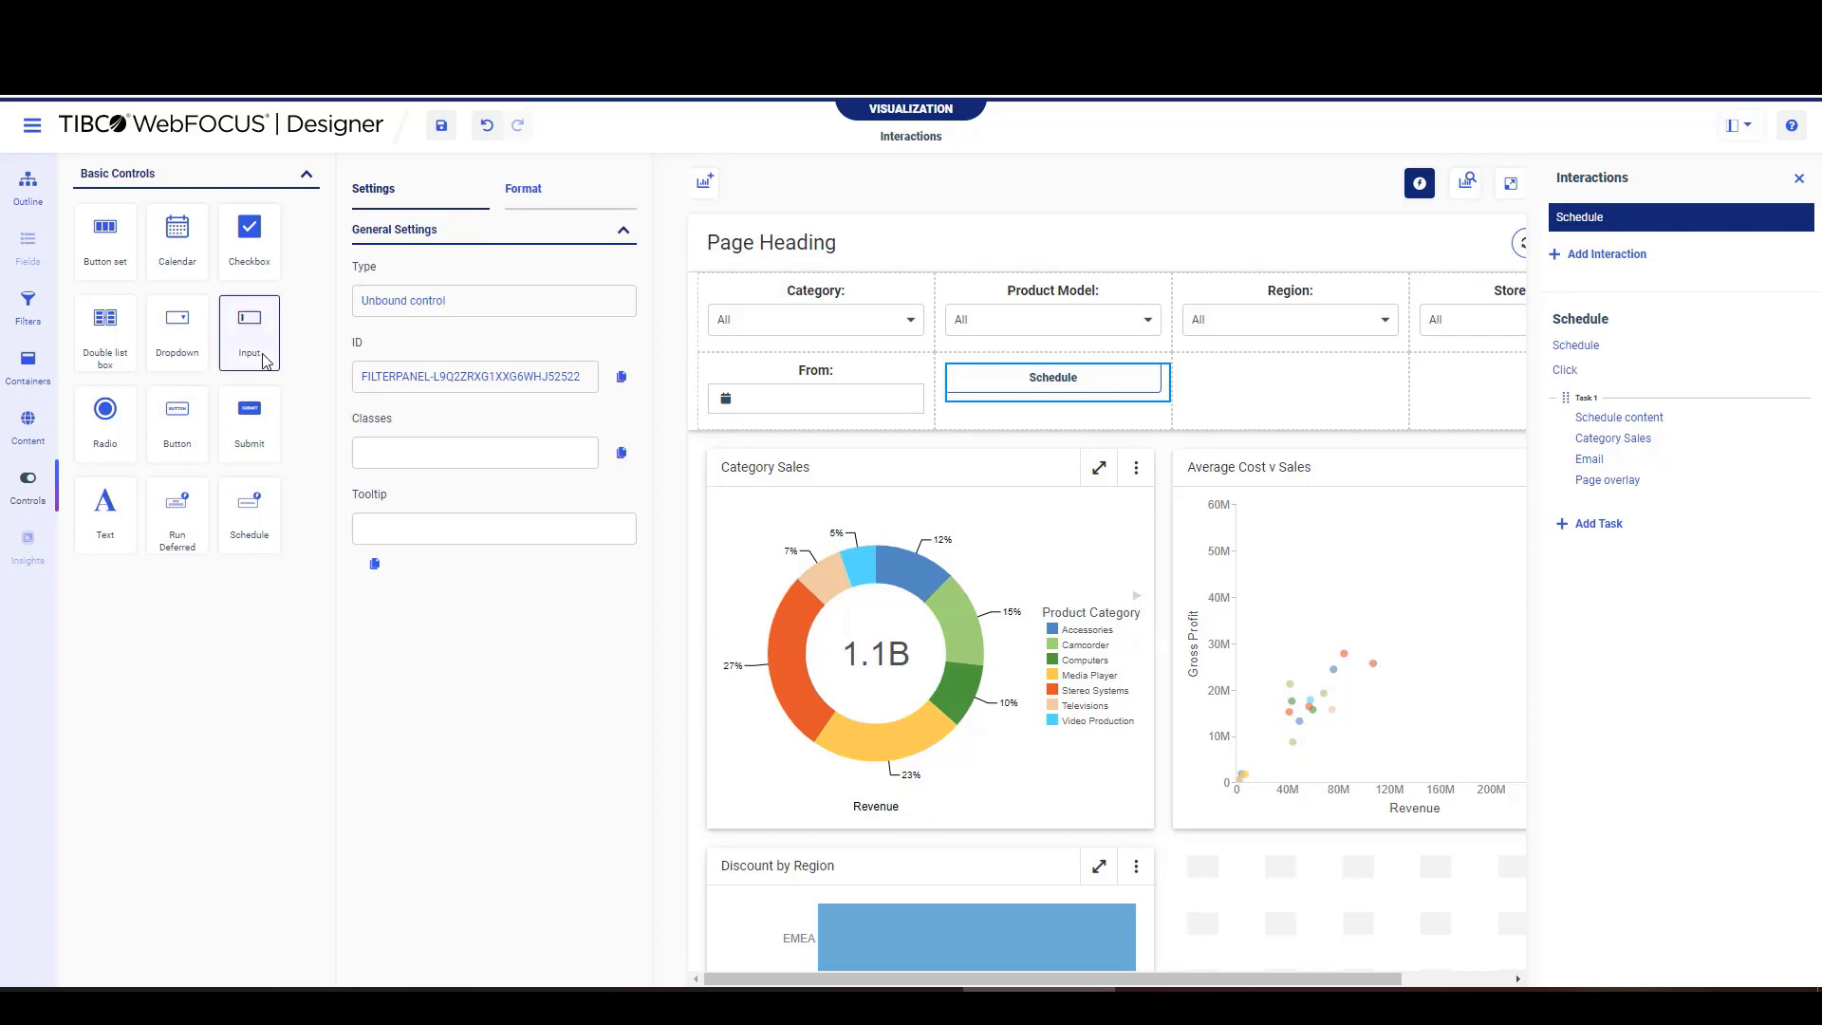
Add a dropdown control to the filter cell beside the Schedule button and check its list of values.
drag(177, 328, 1263, 395)
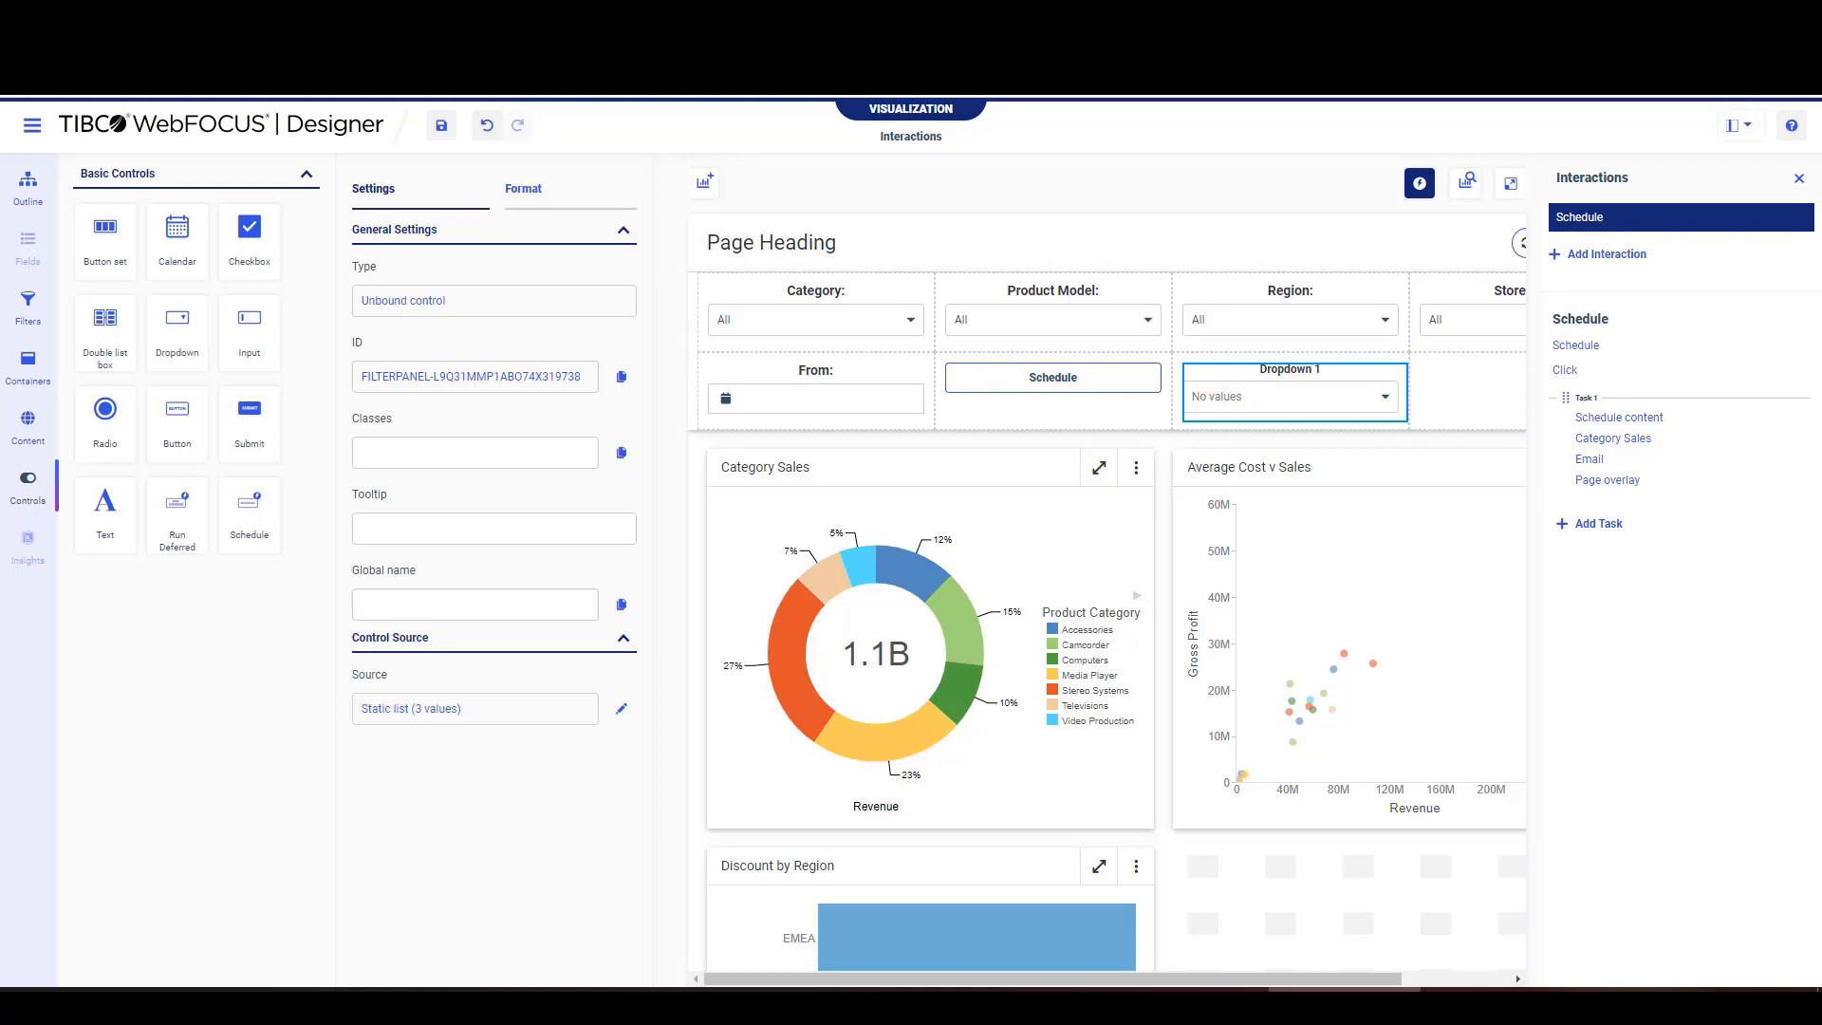
click(1385, 398)
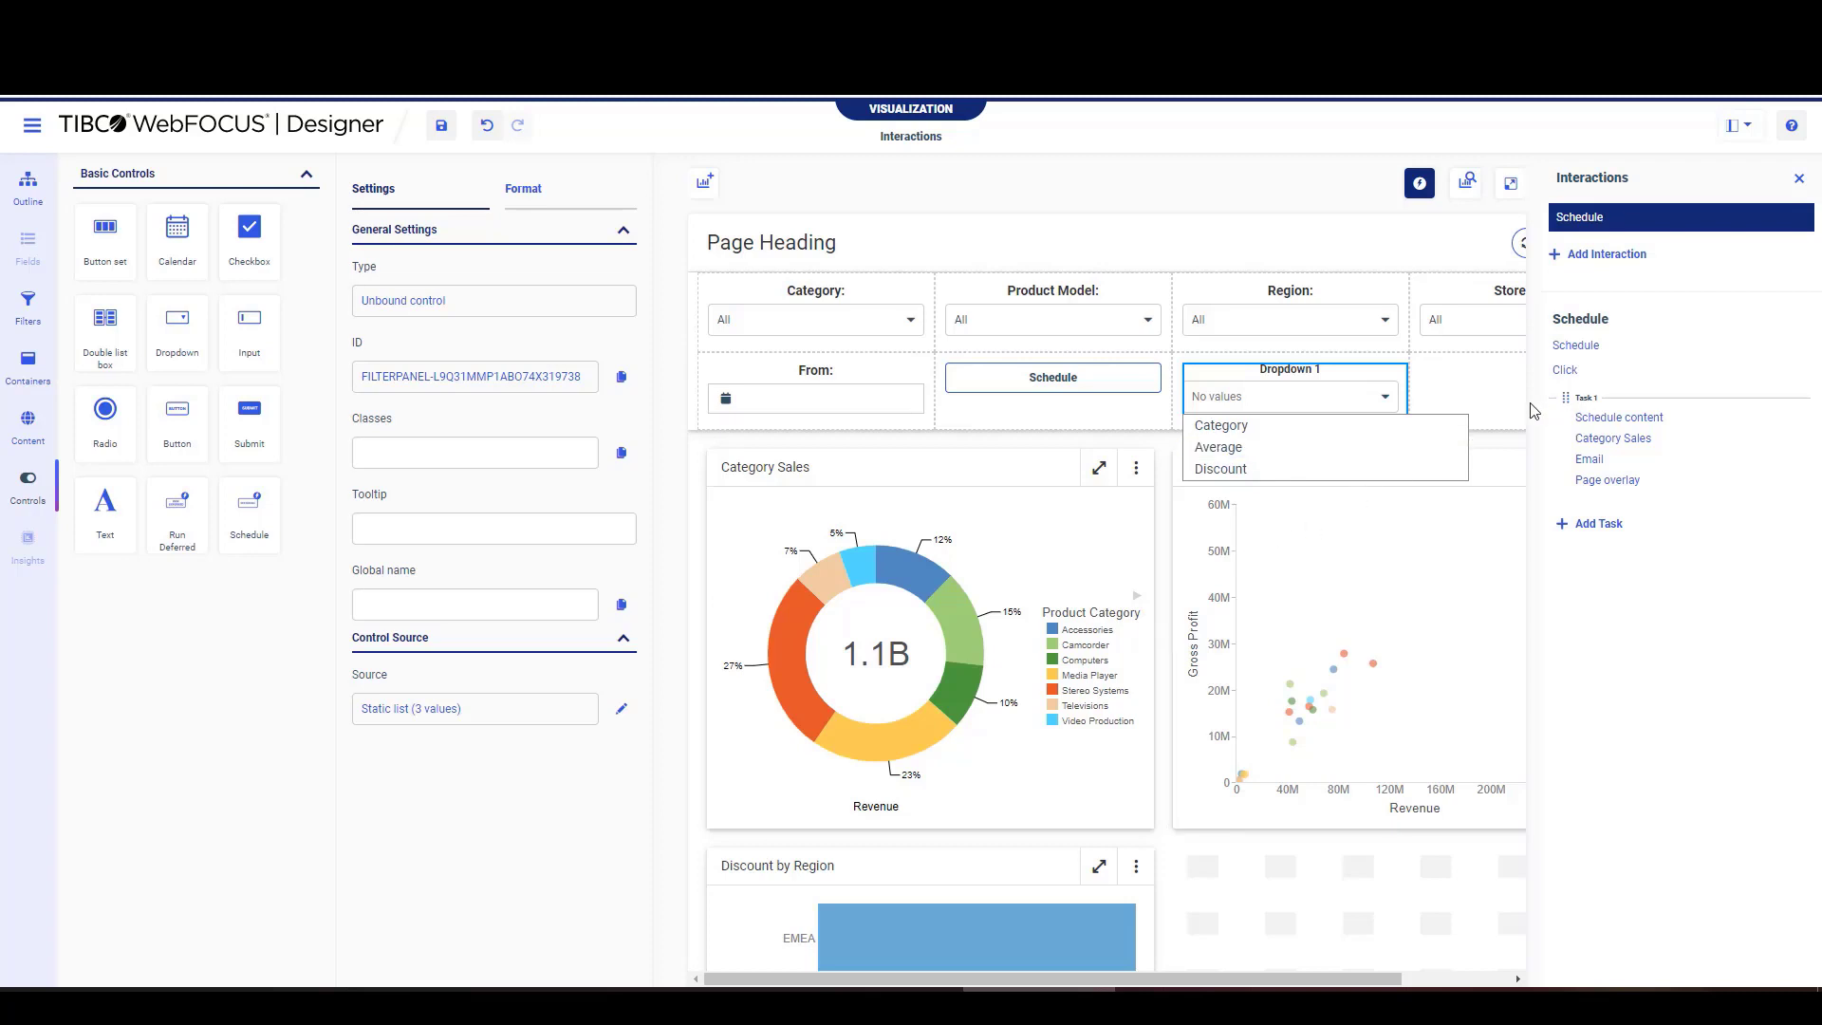
click(1469, 396)
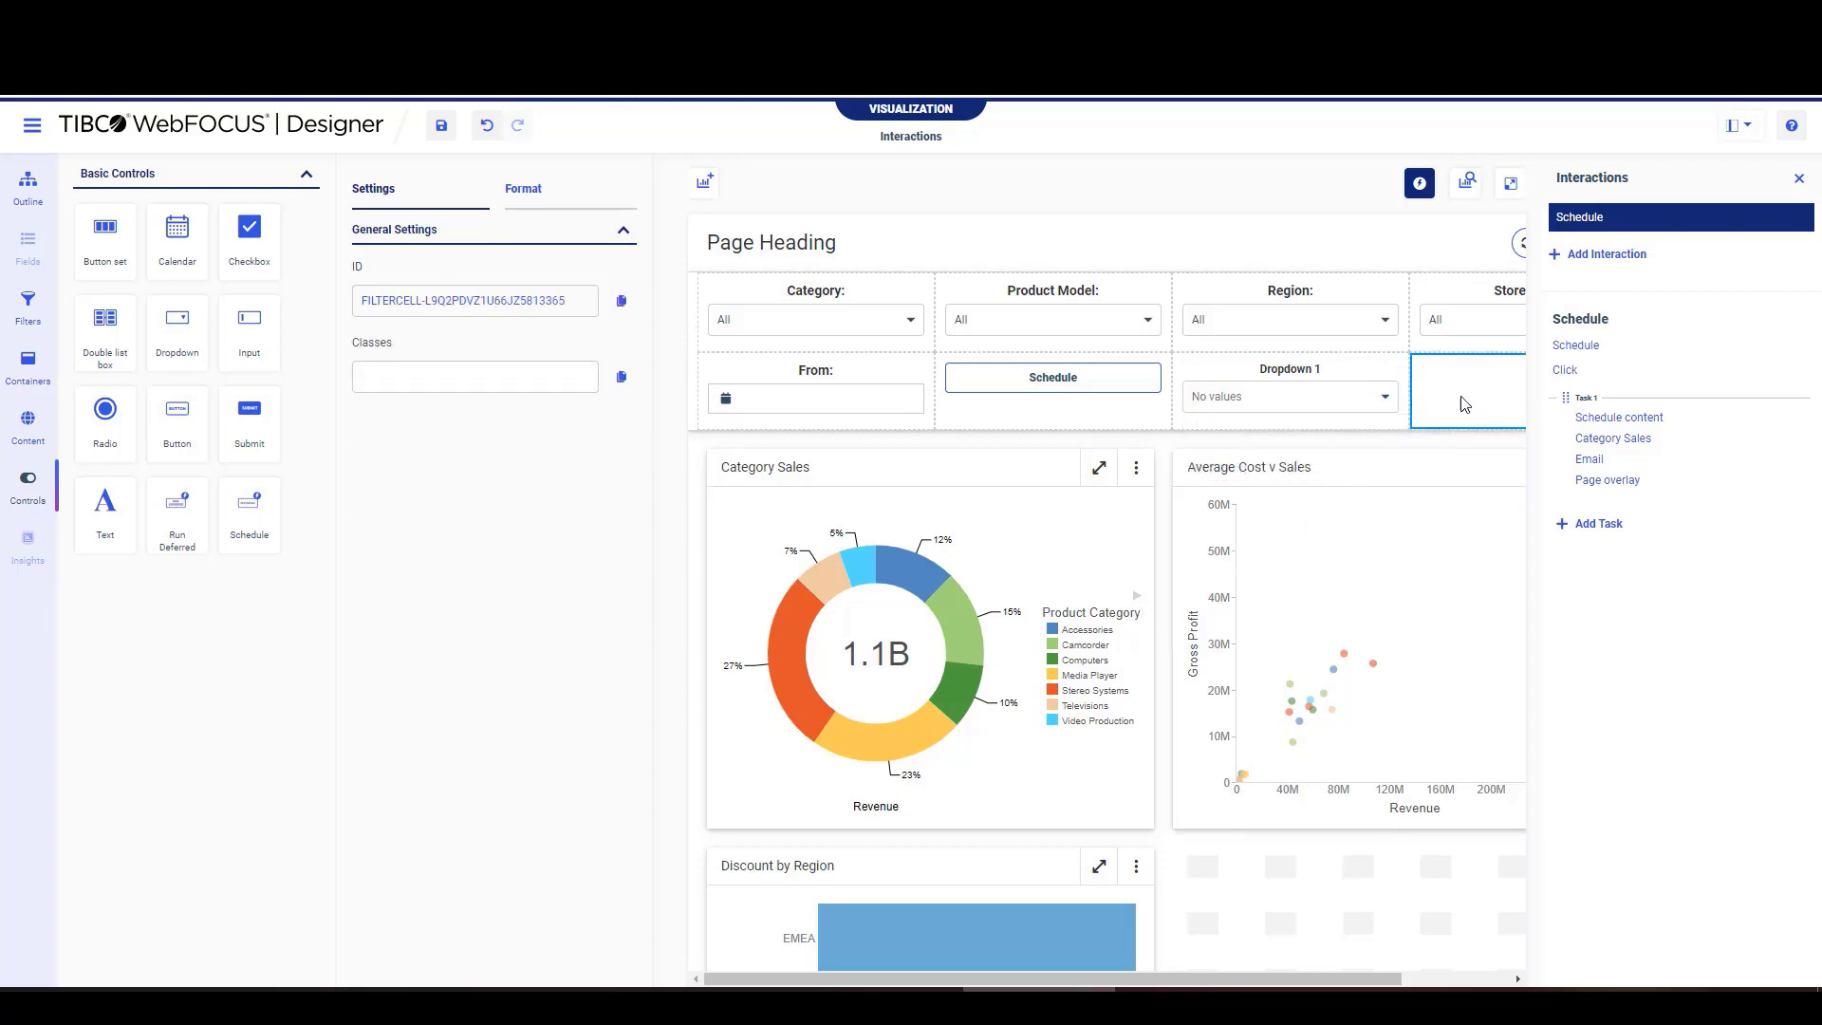
Add an interaction to the new dropdown control with Selection change as its event.
right_click(1290, 384)
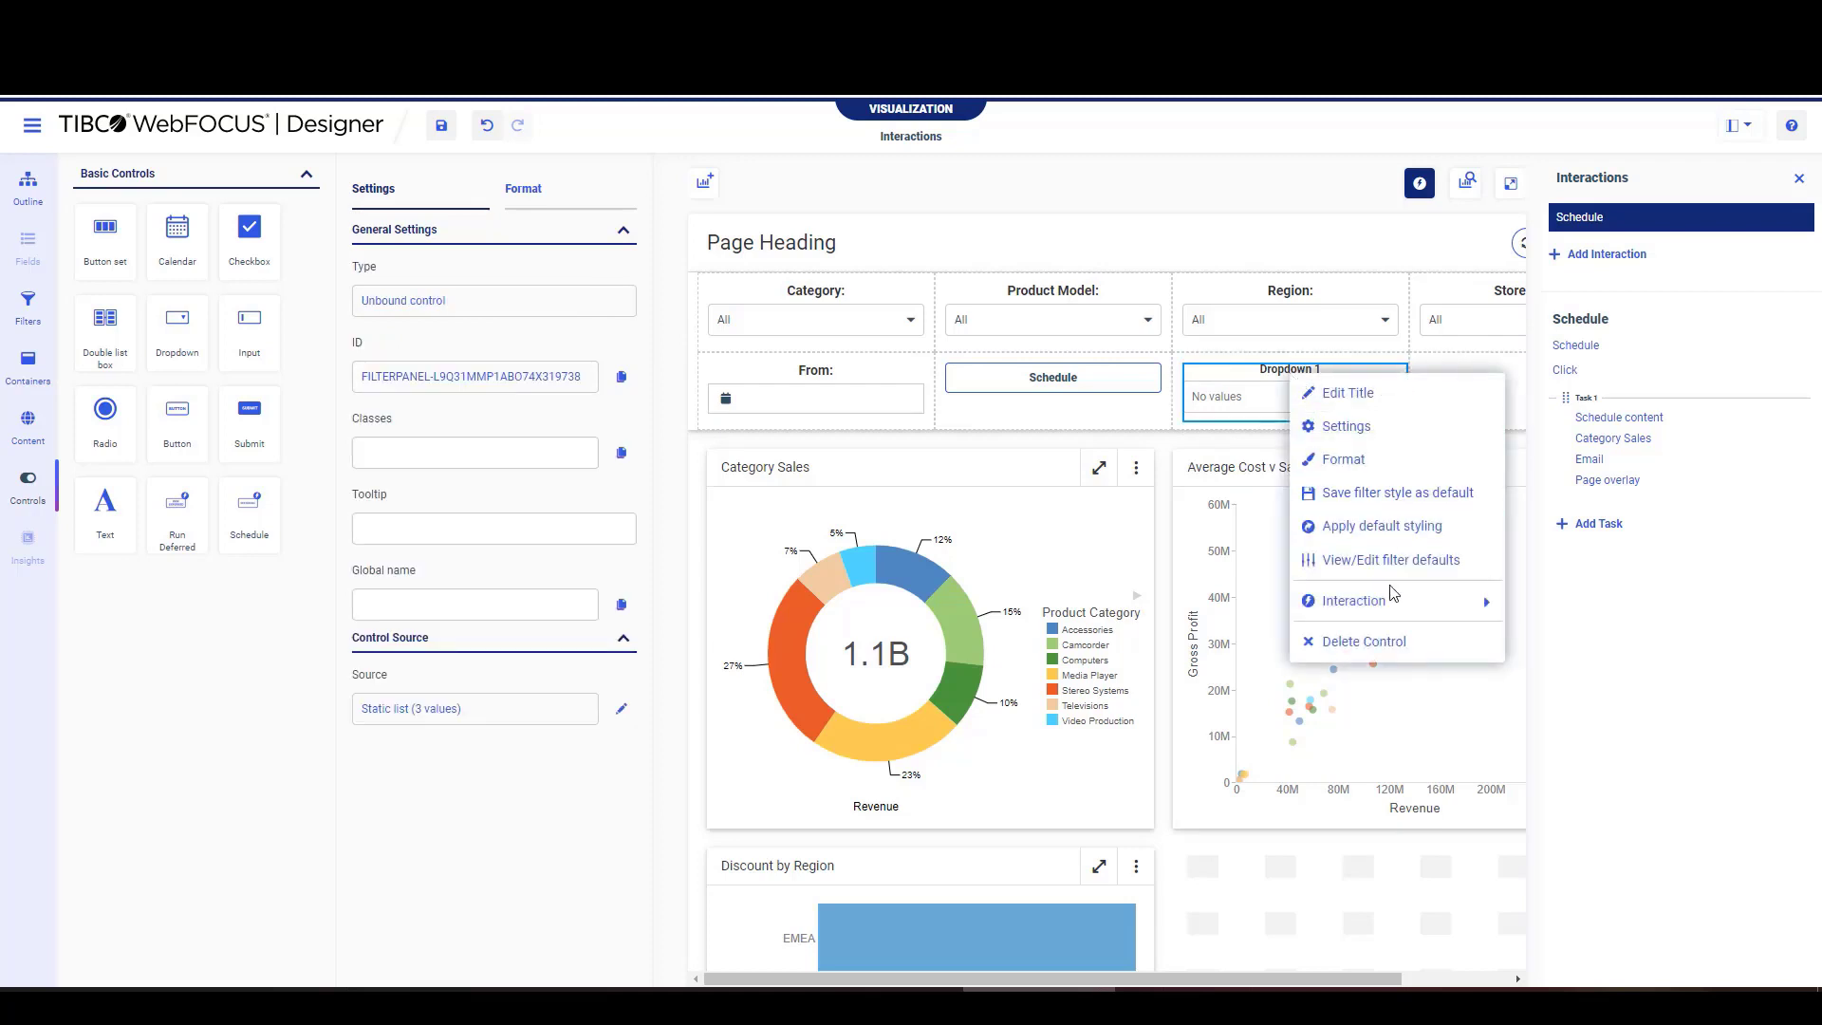
mouse_move(1395, 600)
click(1569, 600)
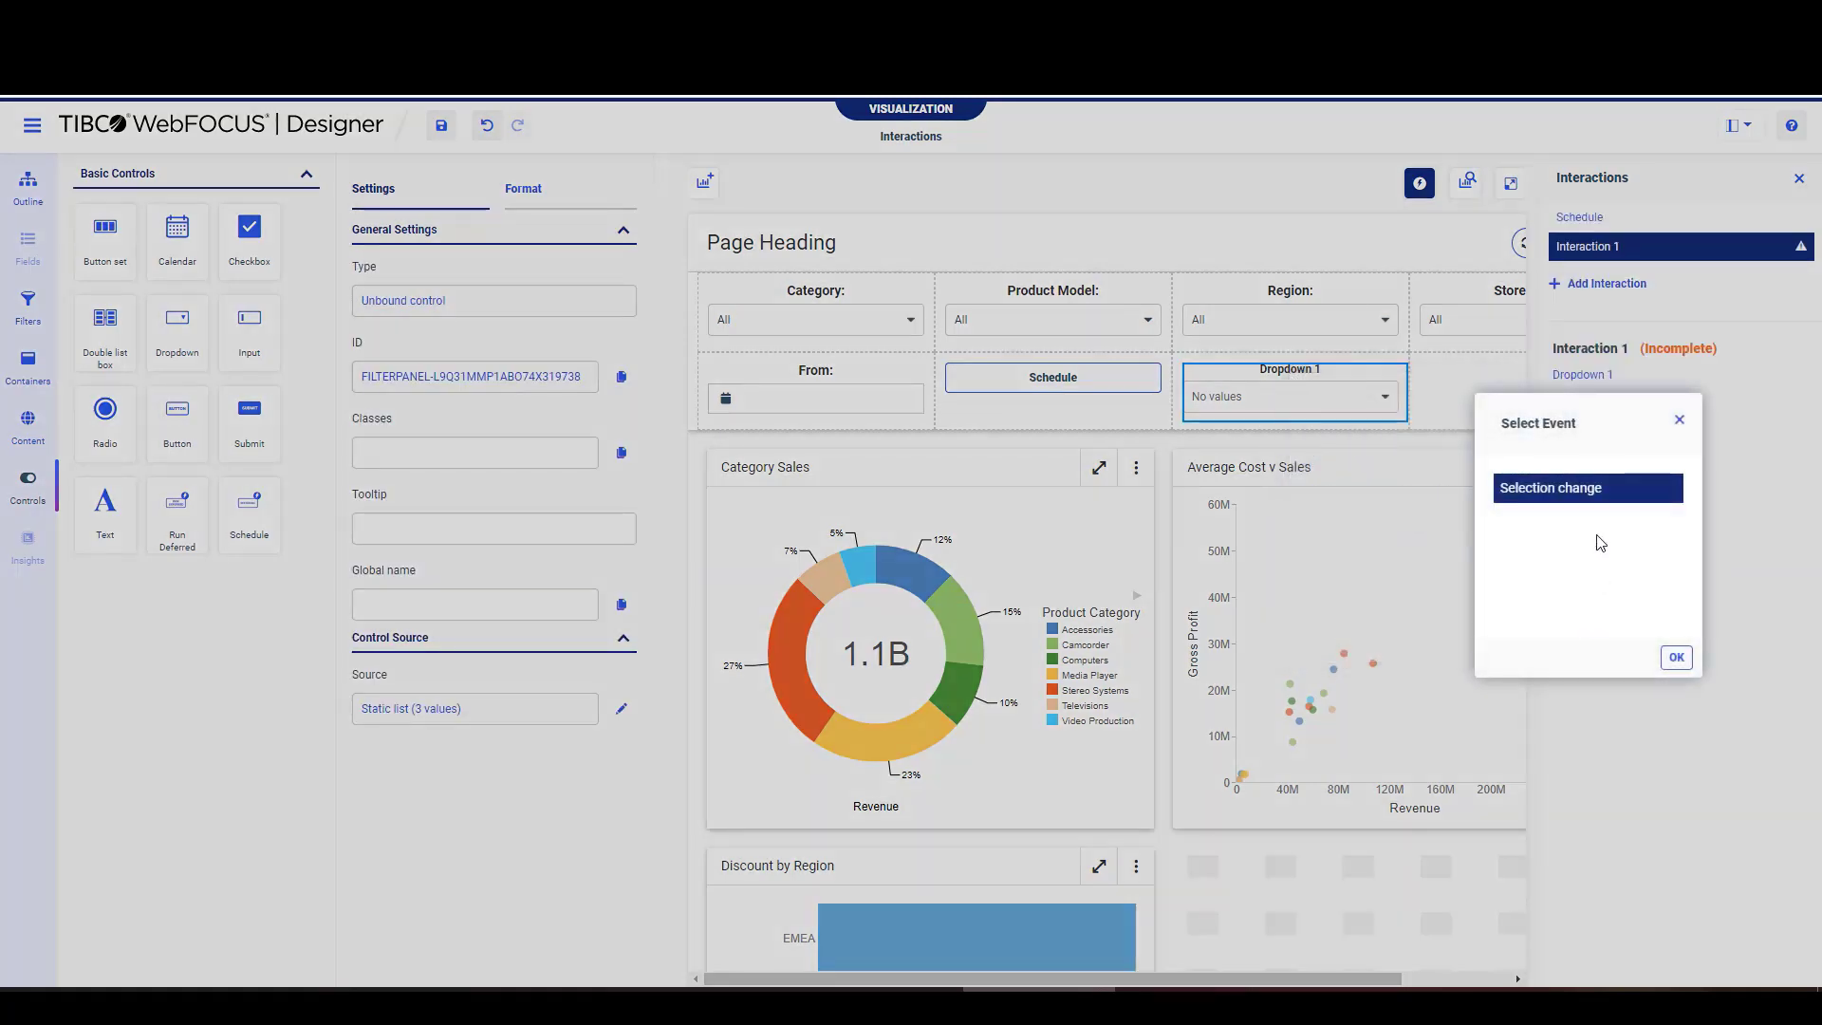
click(1676, 658)
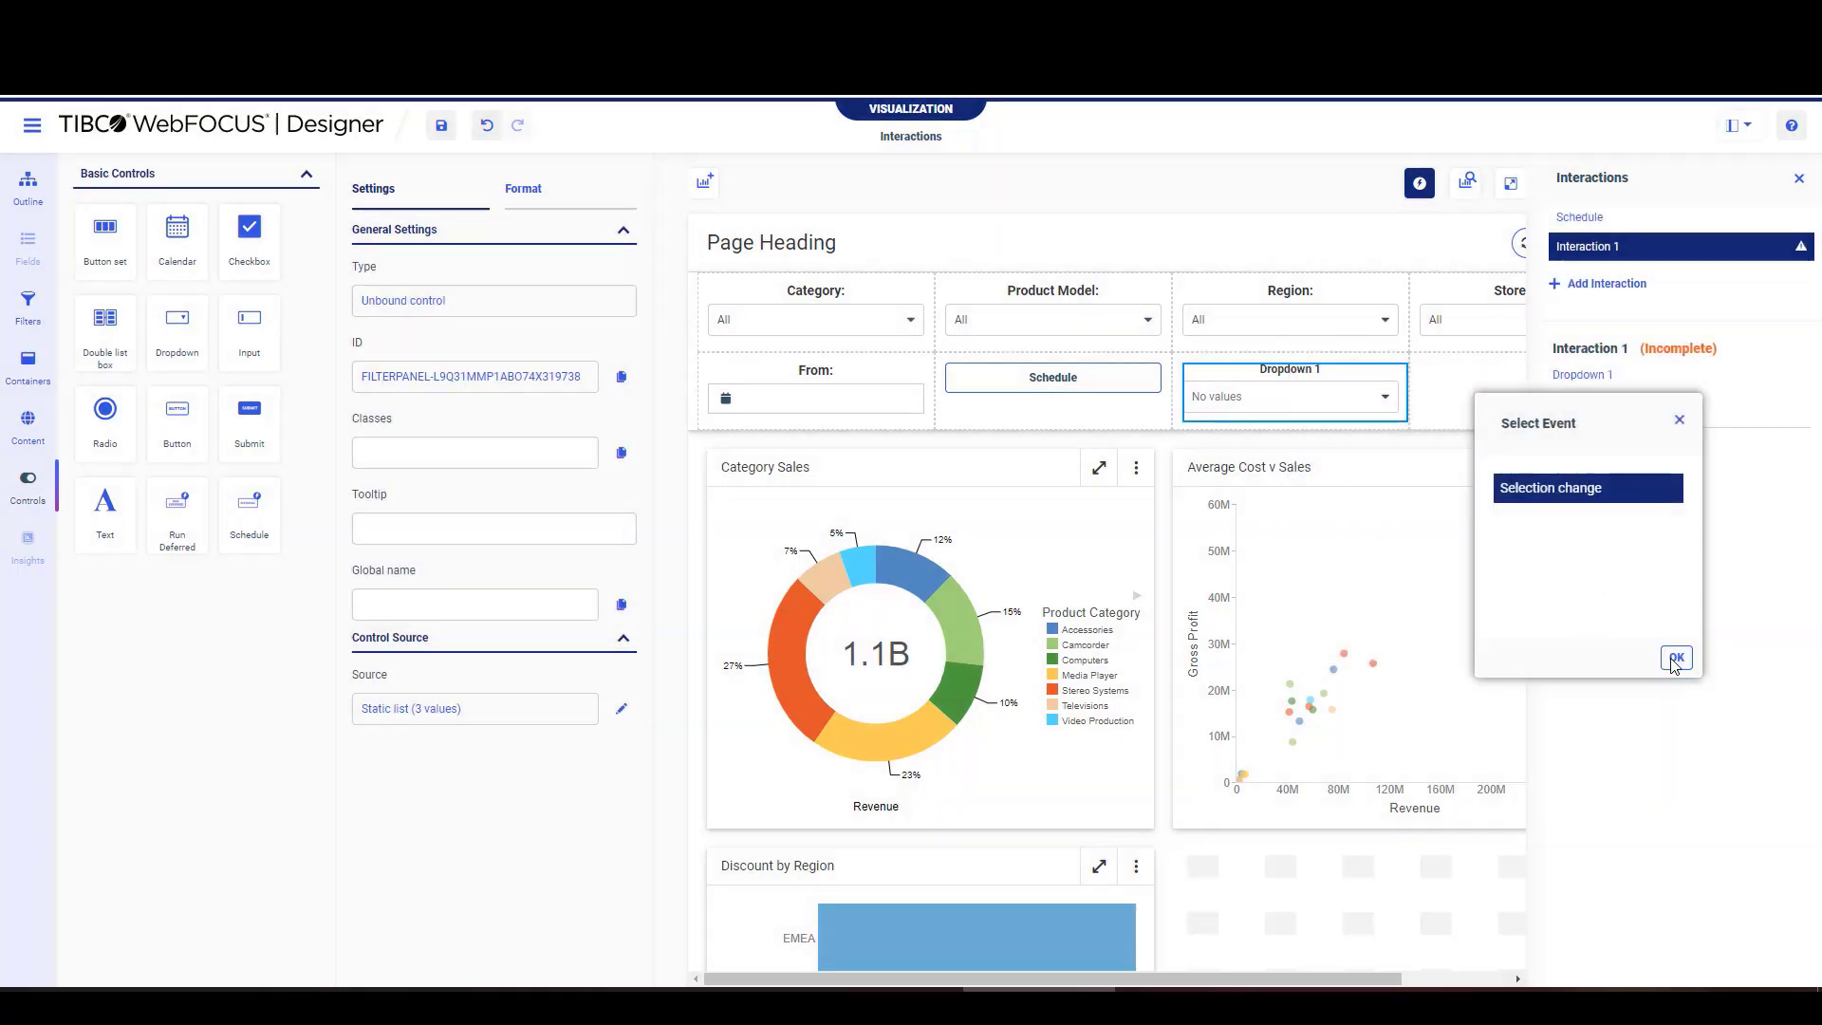
Make the dropdown interaction's first task a Hide object action on the Category Sales container.
click(1602, 448)
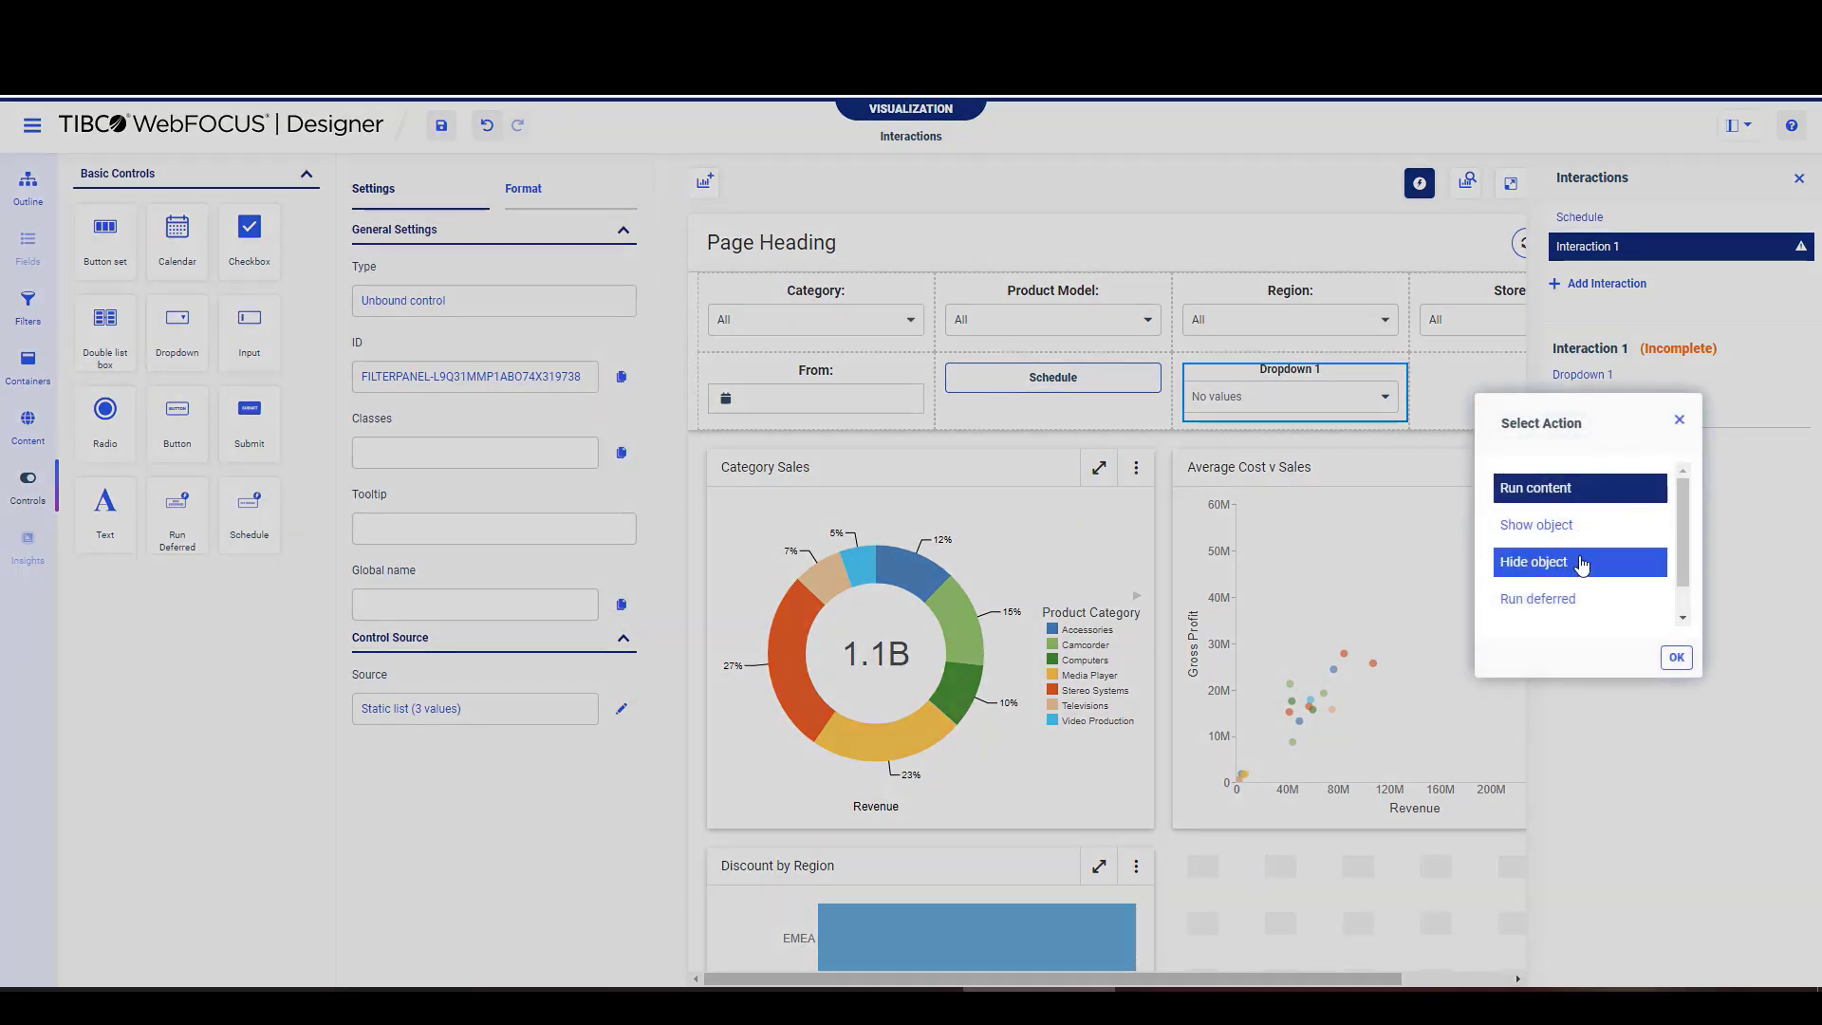
scroll(1581, 565, down, 1)
scroll(1582, 569, up, 1)
click(1569, 564)
click(1676, 656)
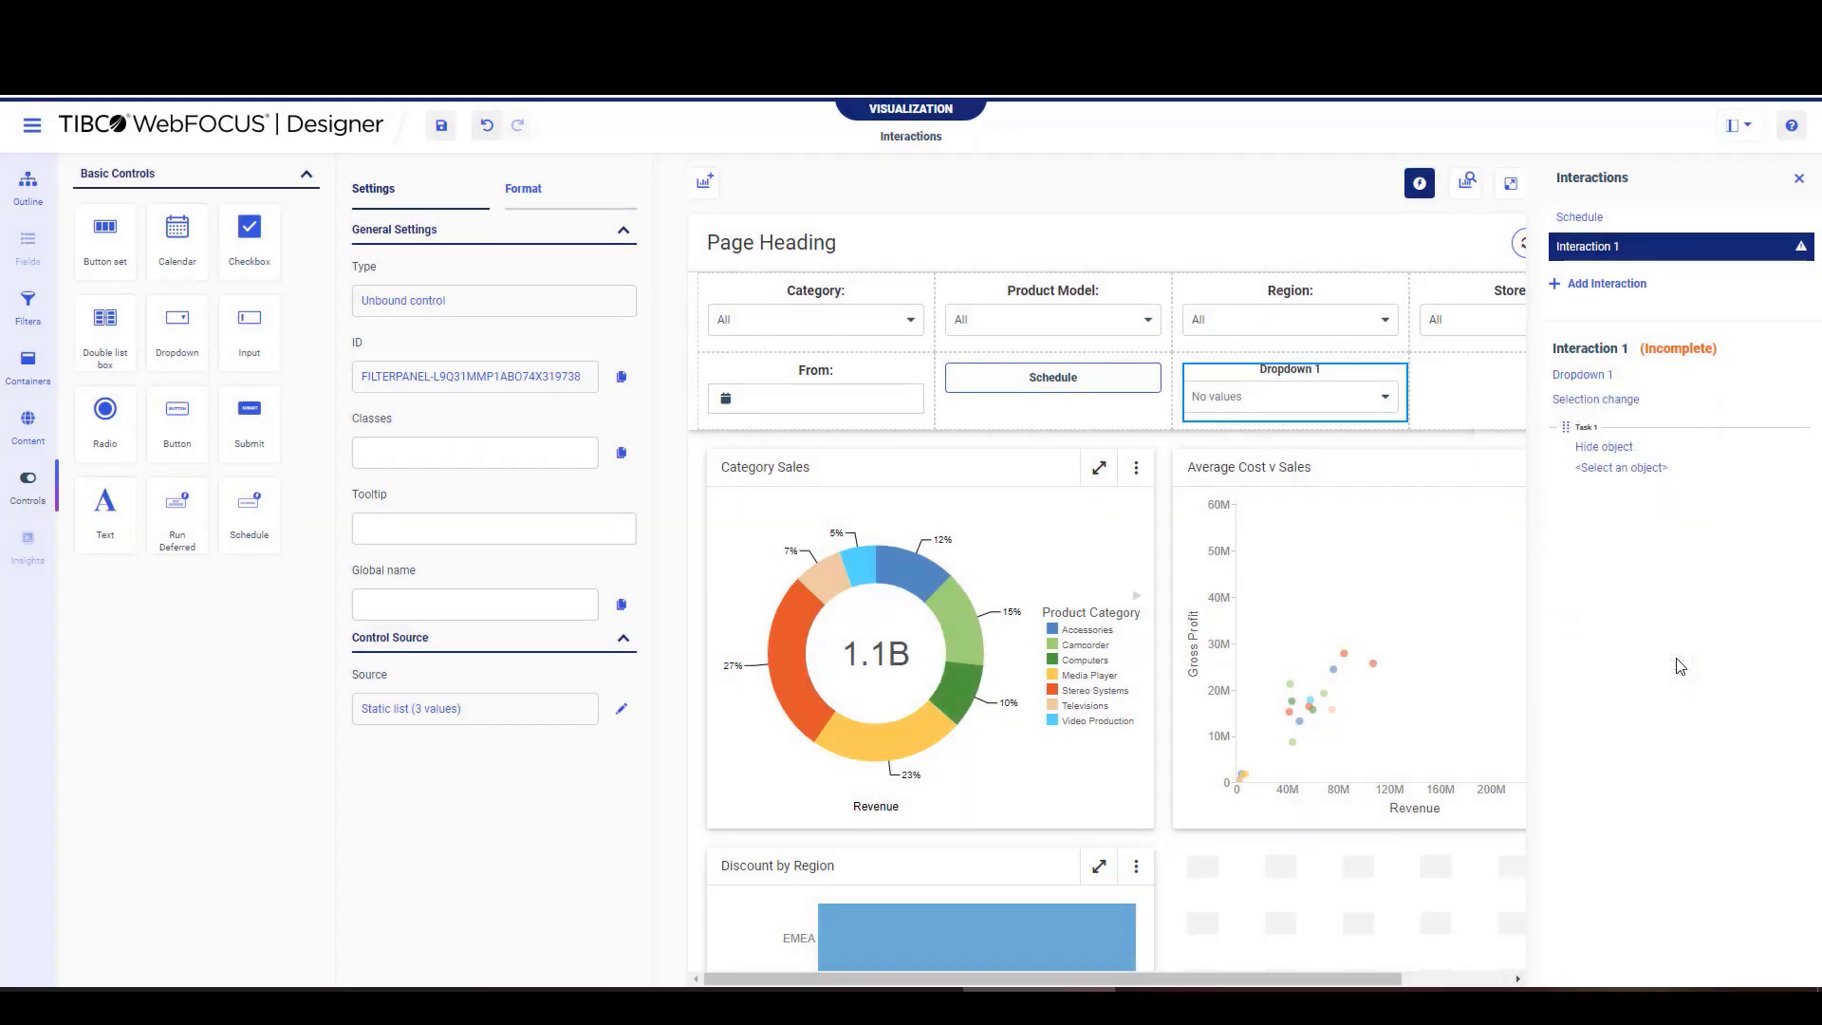
click(1612, 468)
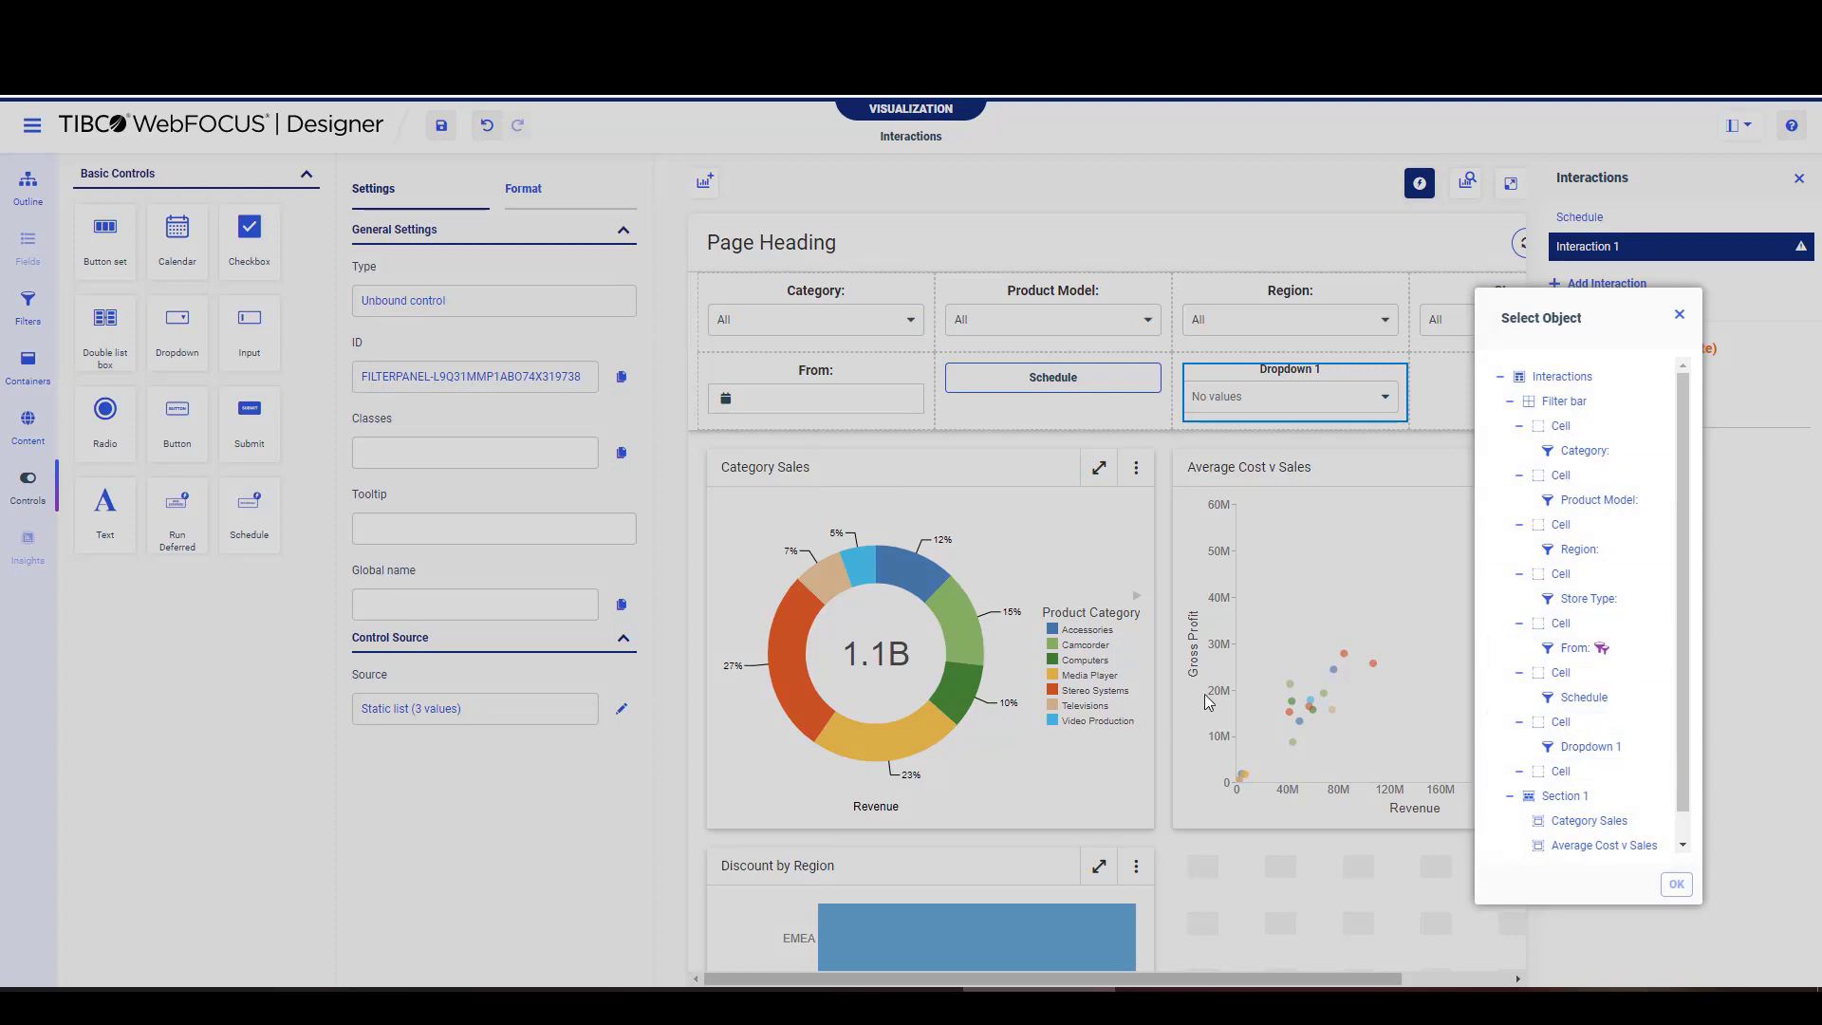
scroll(1671, 745, down, 1)
click(1604, 792)
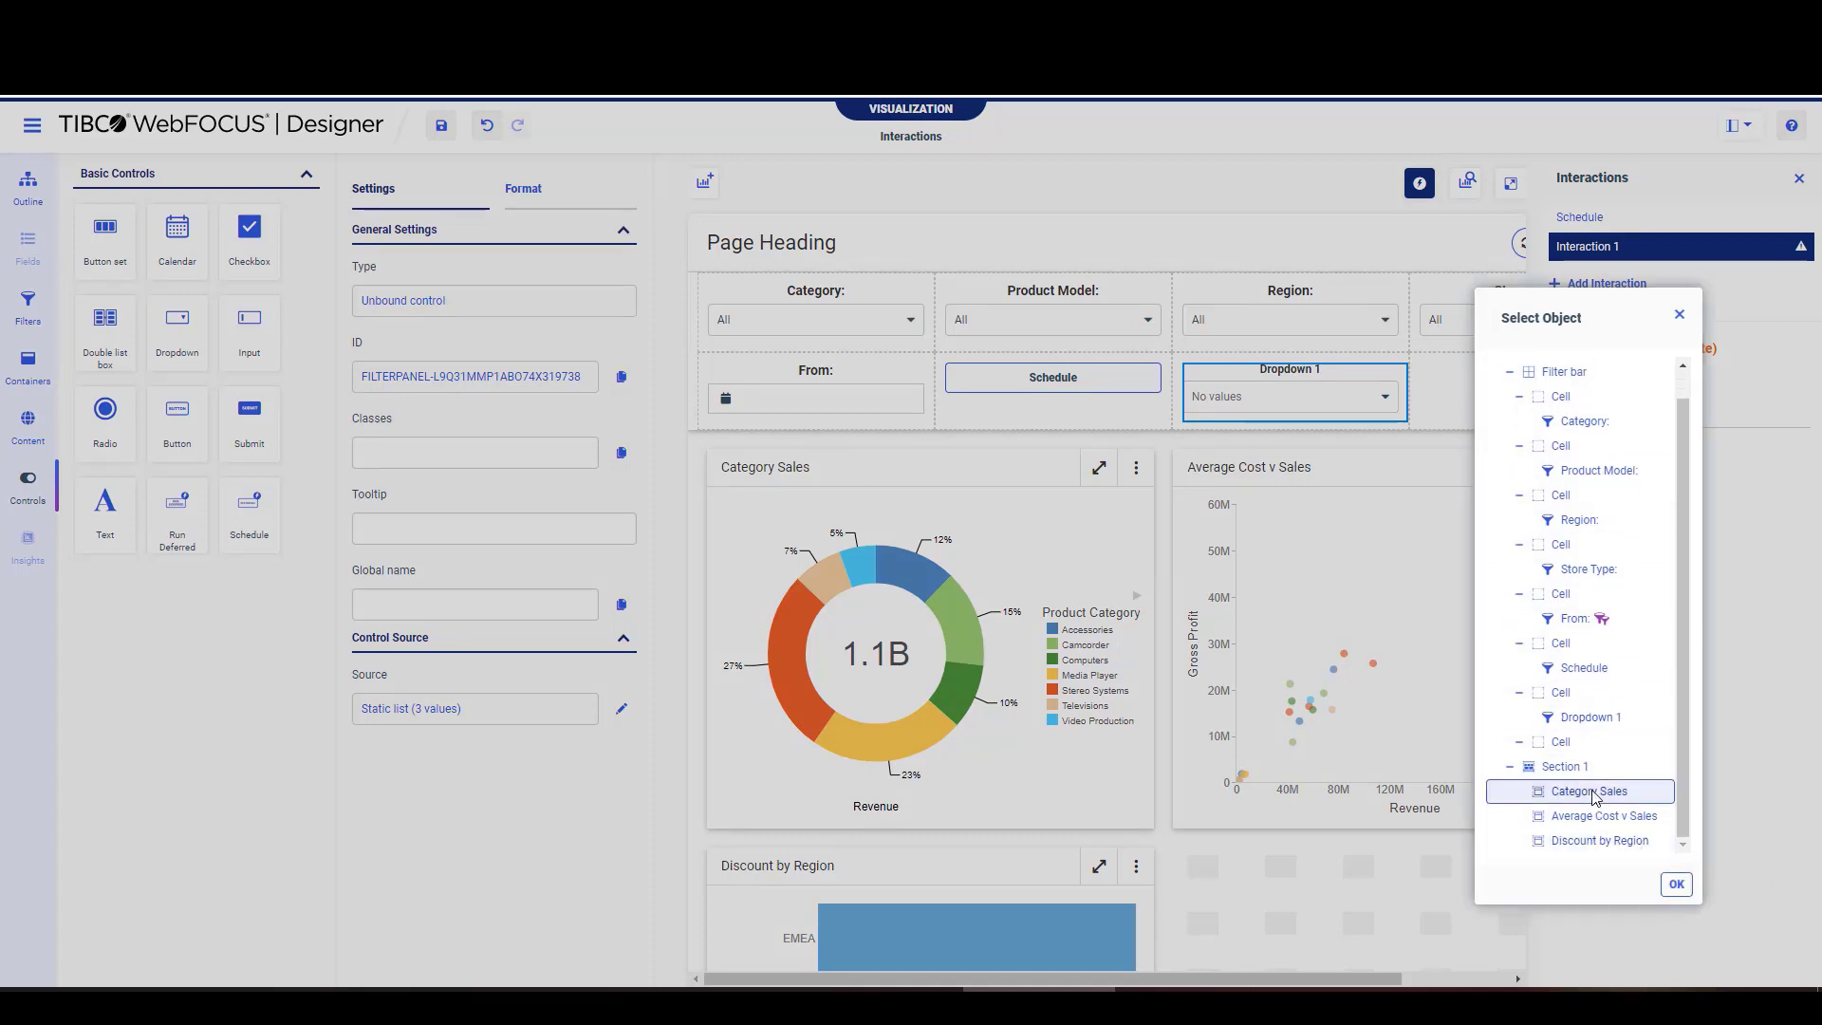
click(1676, 886)
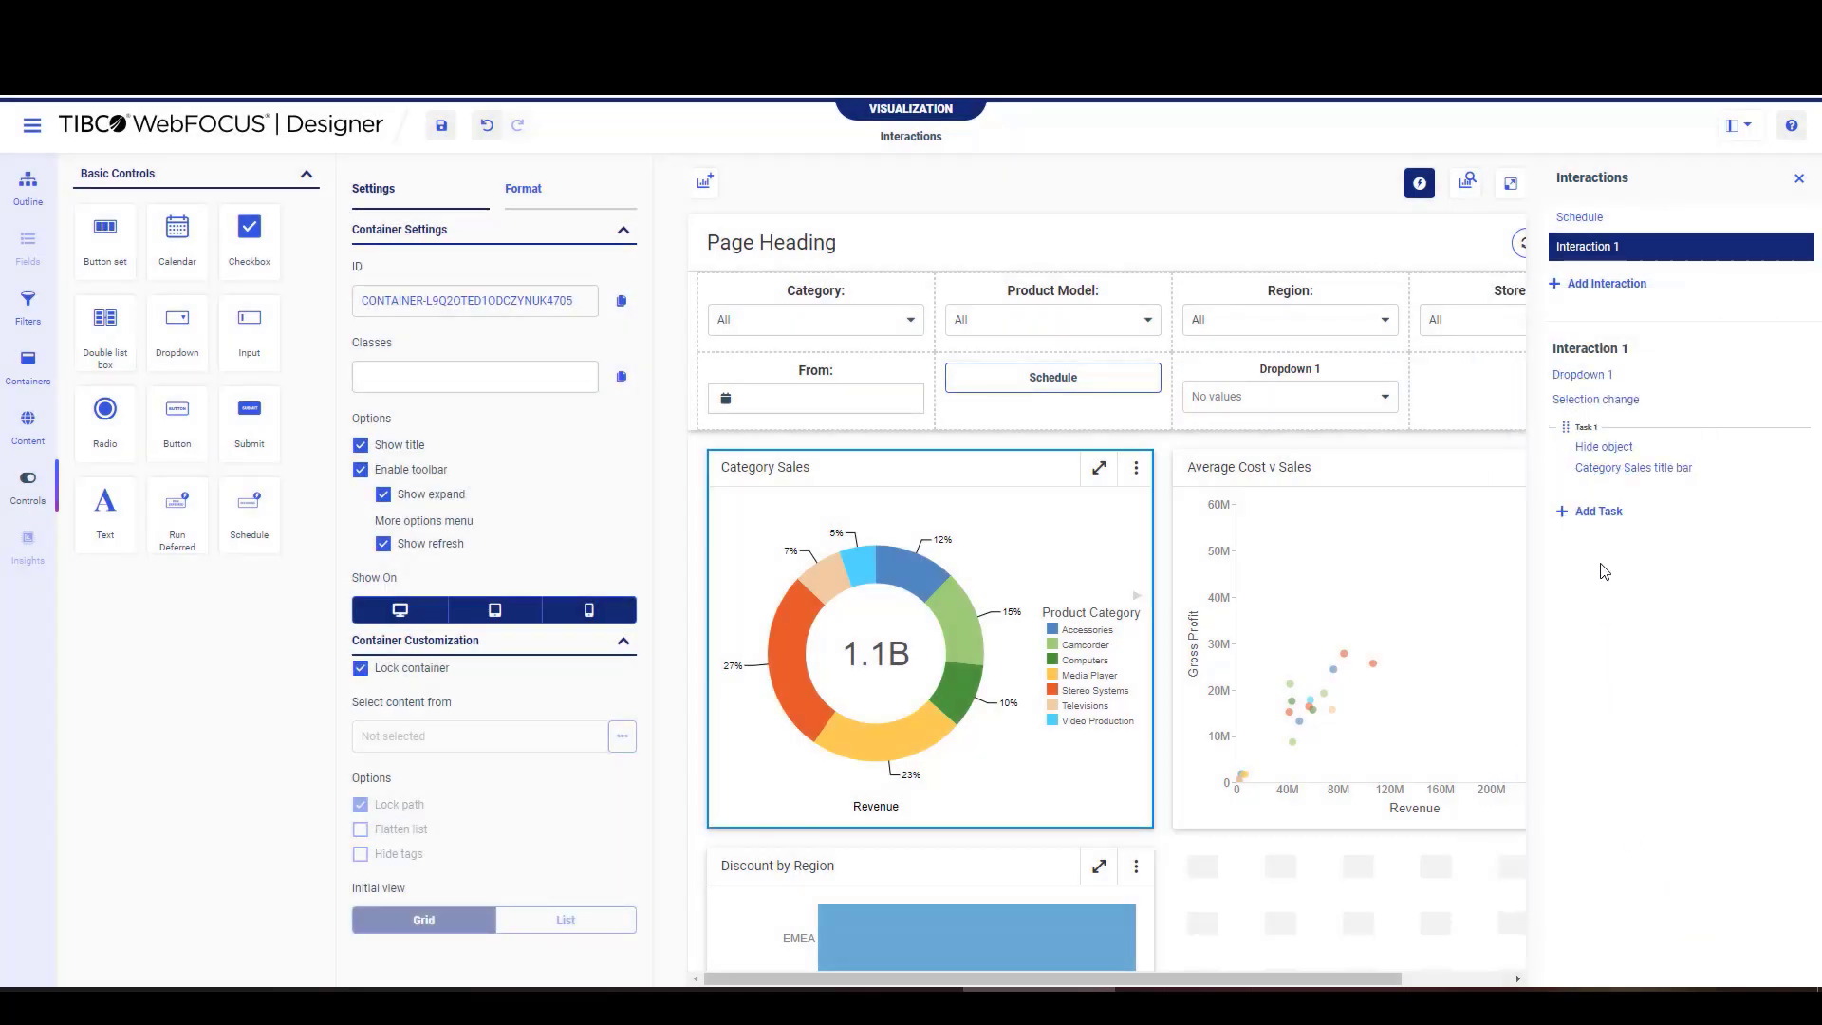
Add a condition to the first task so it runs if the value equals "Category".
click(1563, 432)
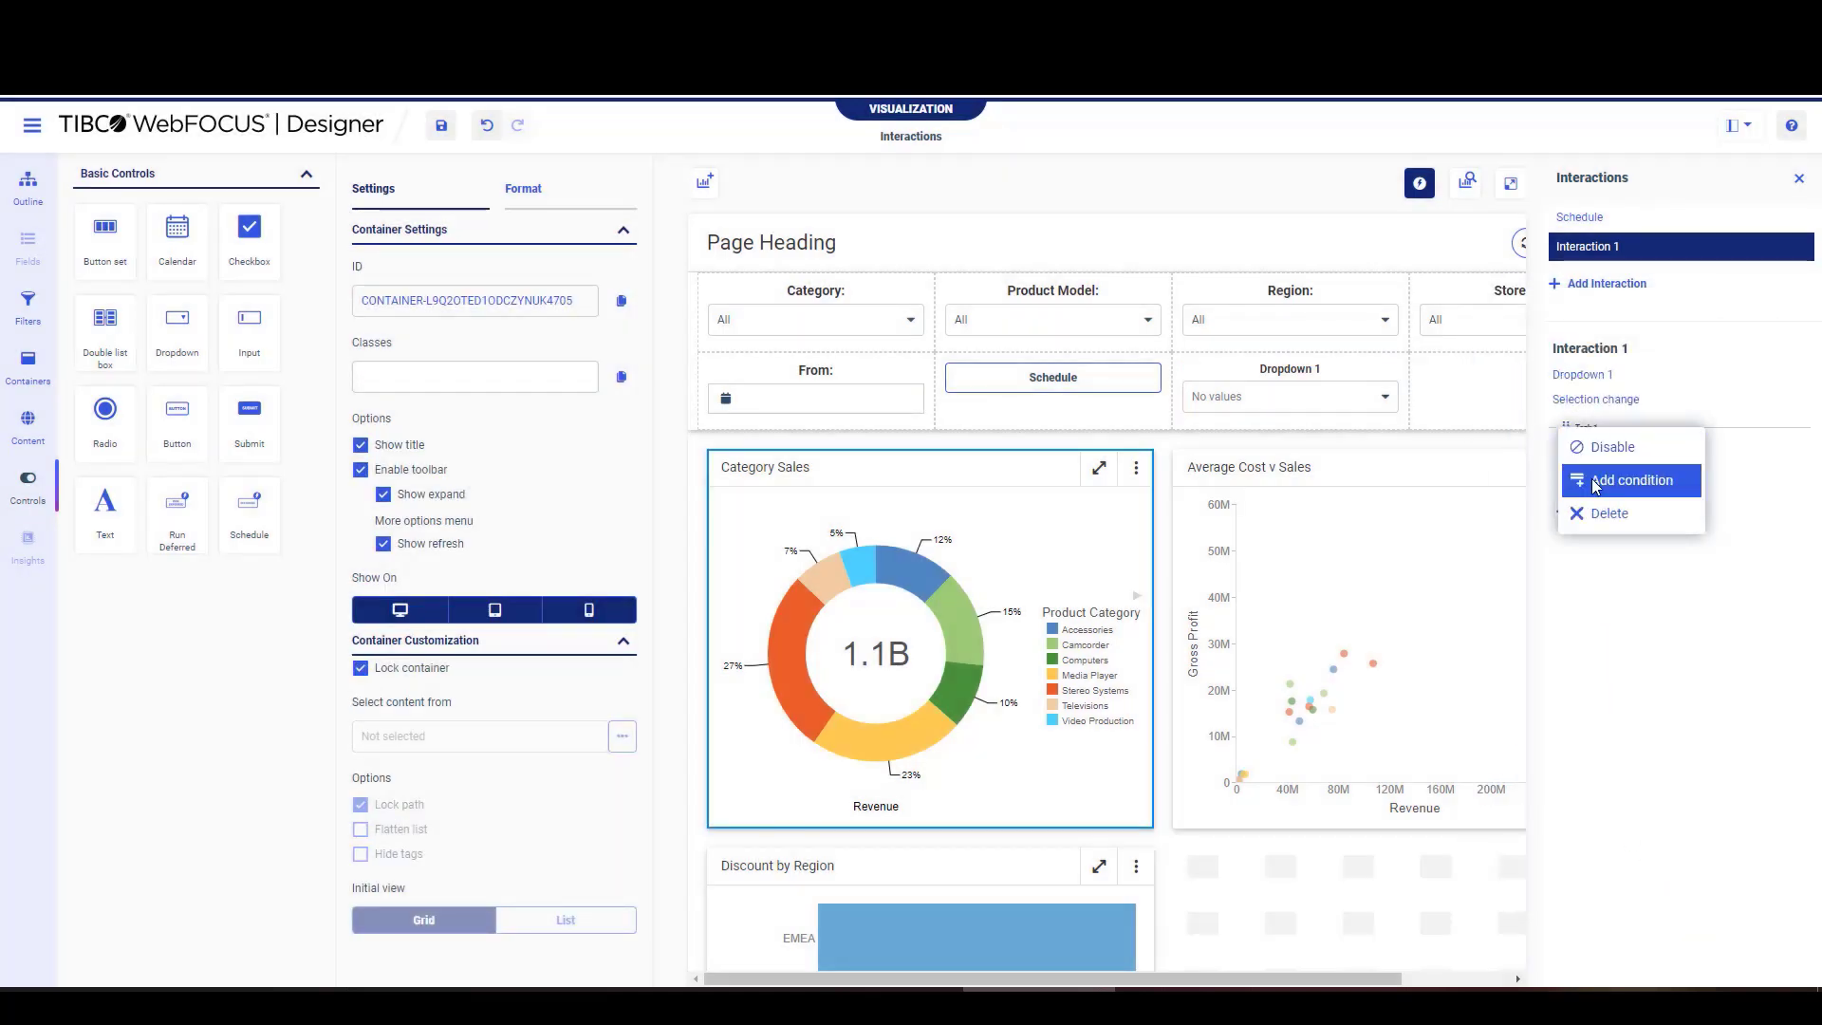
click(1591, 478)
text(Ca)
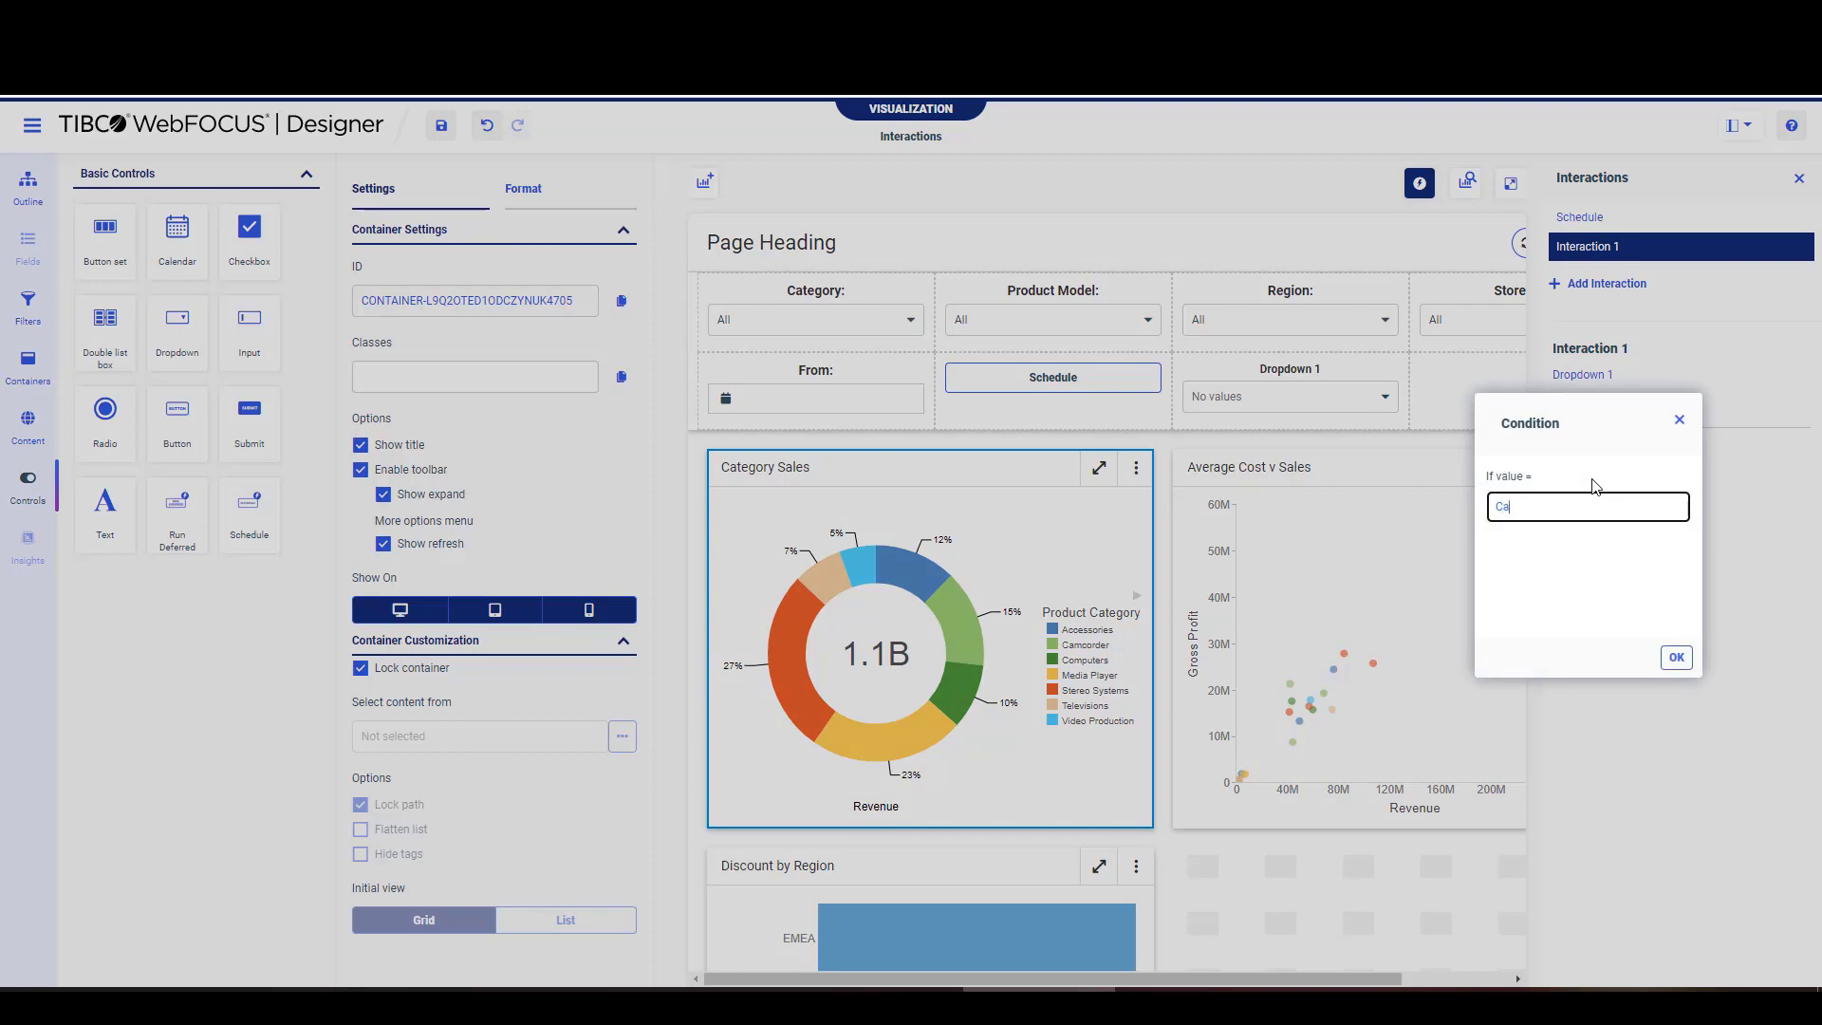
text(tegory)
click(1674, 659)
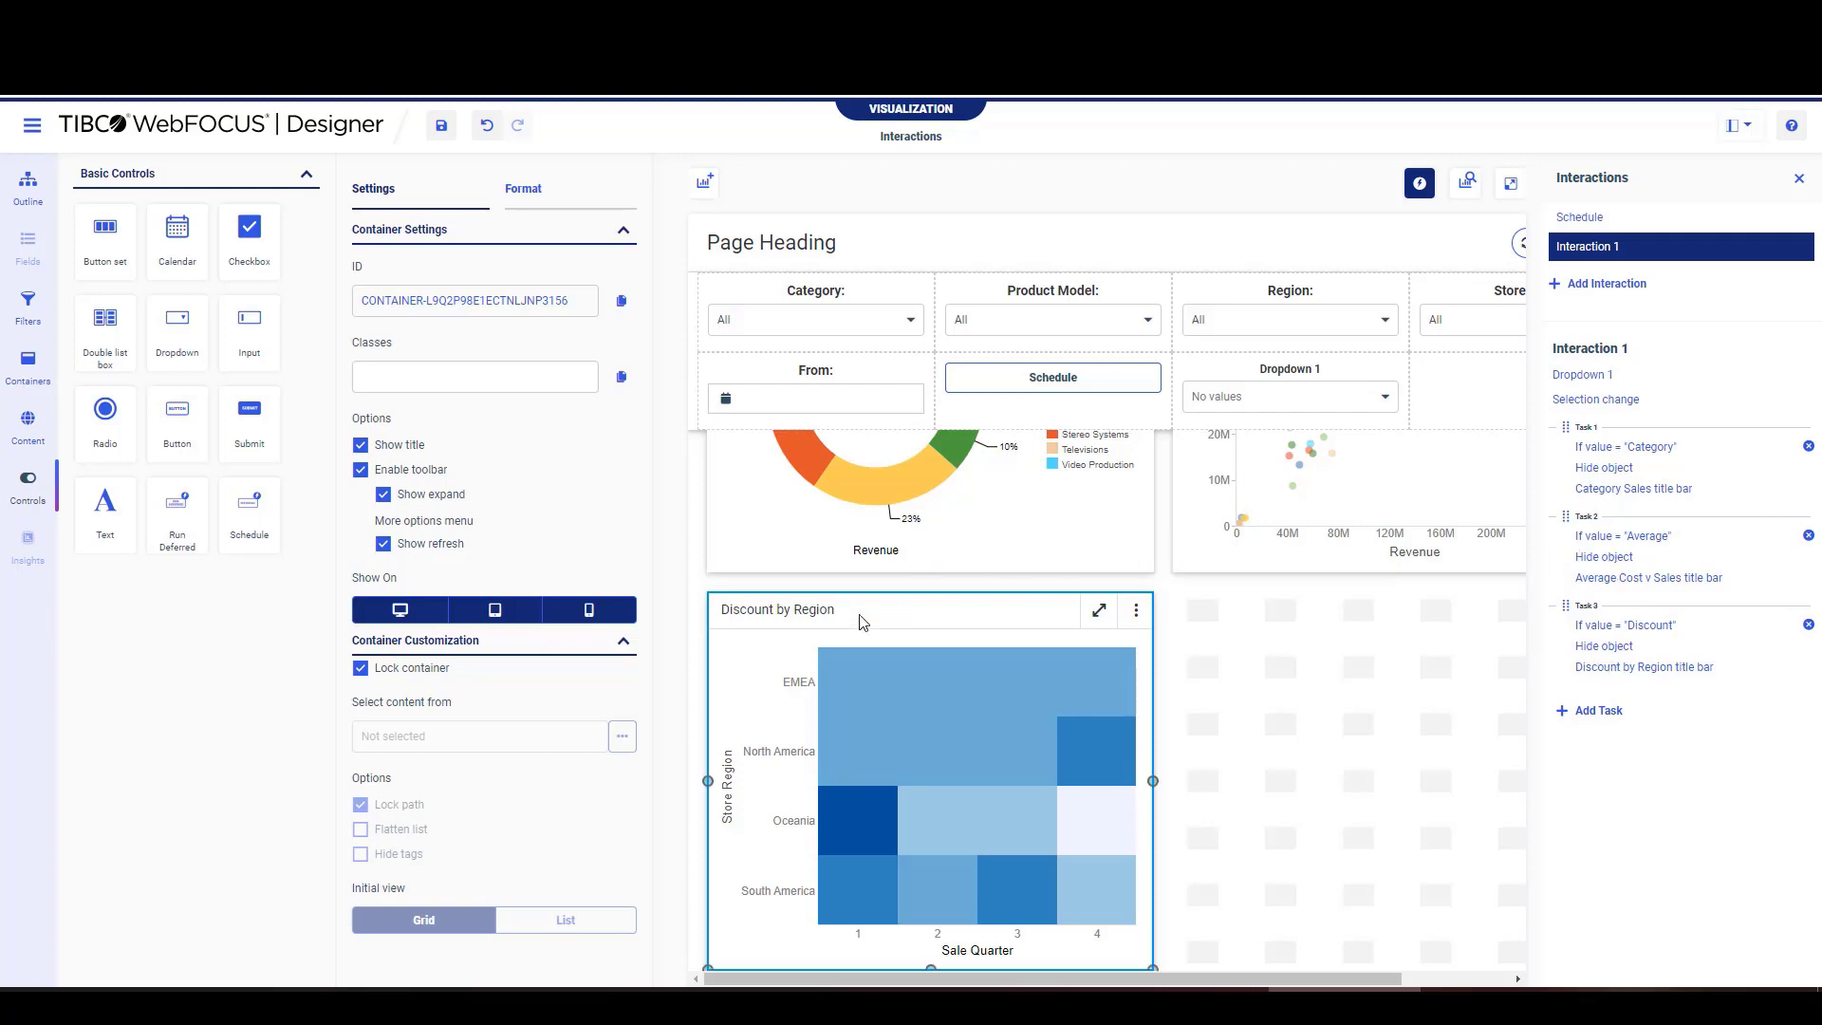
Rename the dropdown's interaction as "Hide Panels".
double_click(1598, 249)
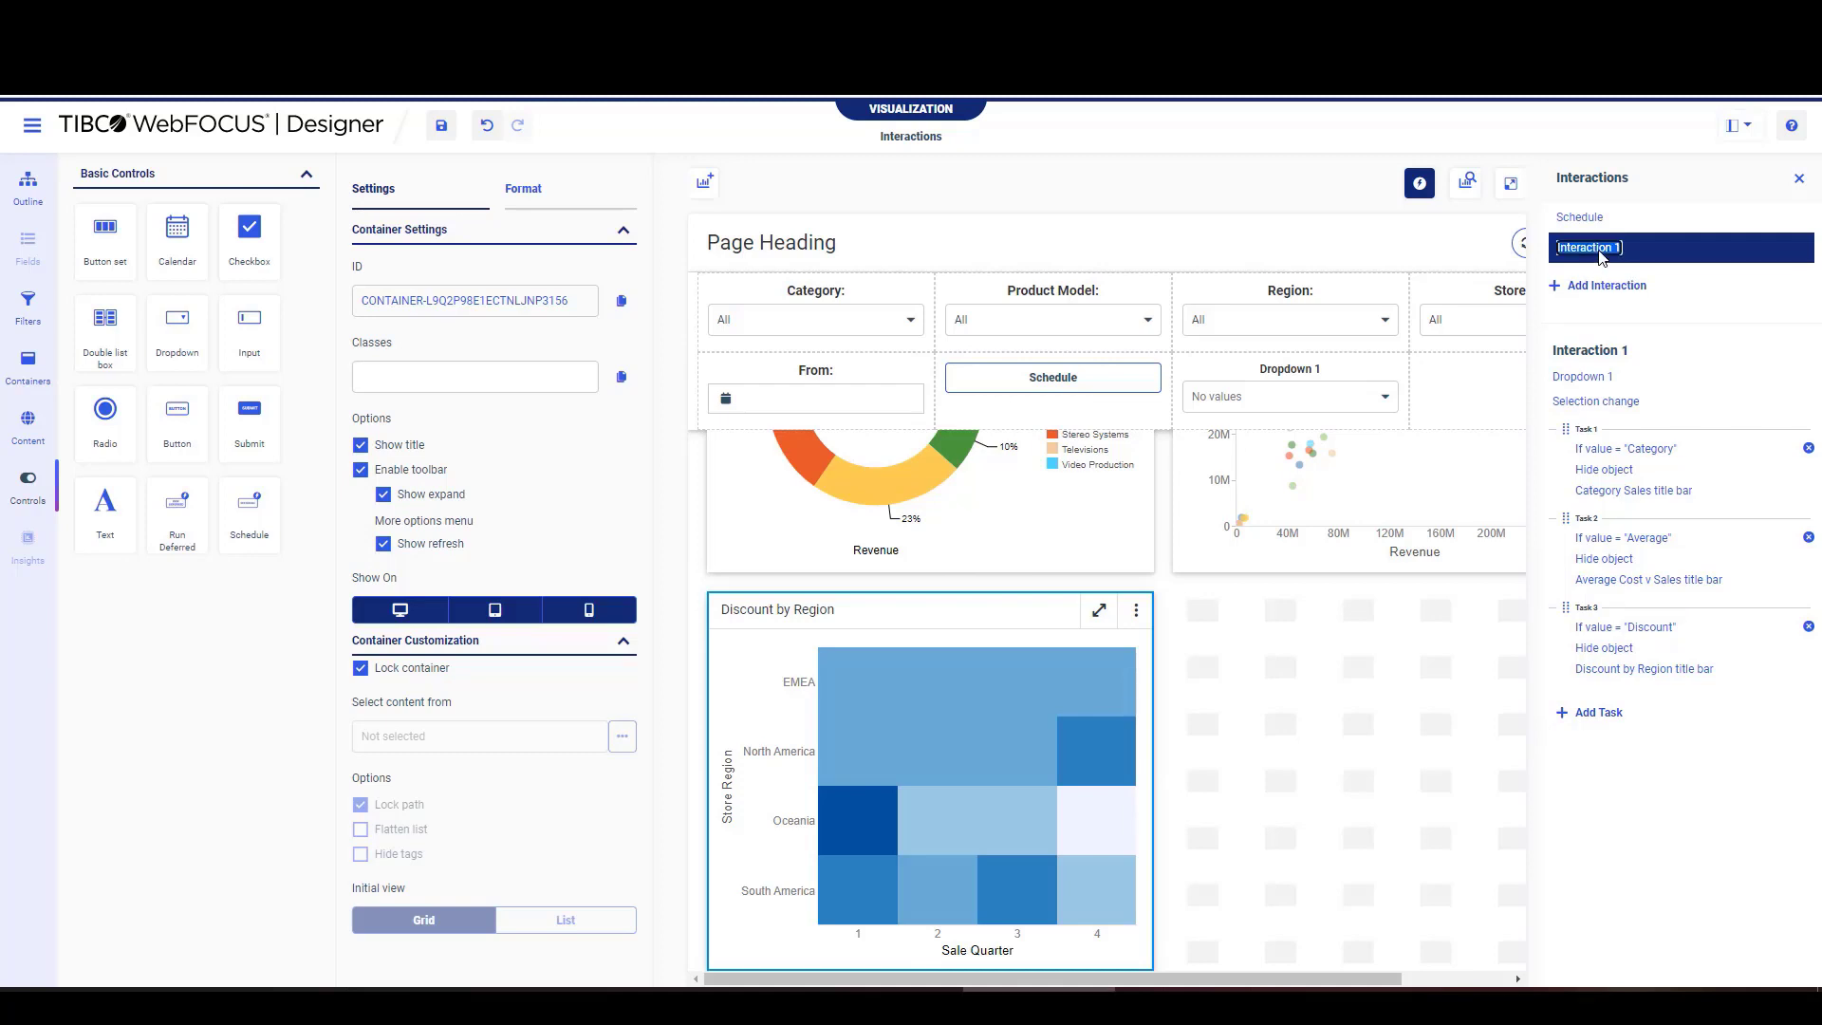
text(Hide Panels)
click(1629, 824)
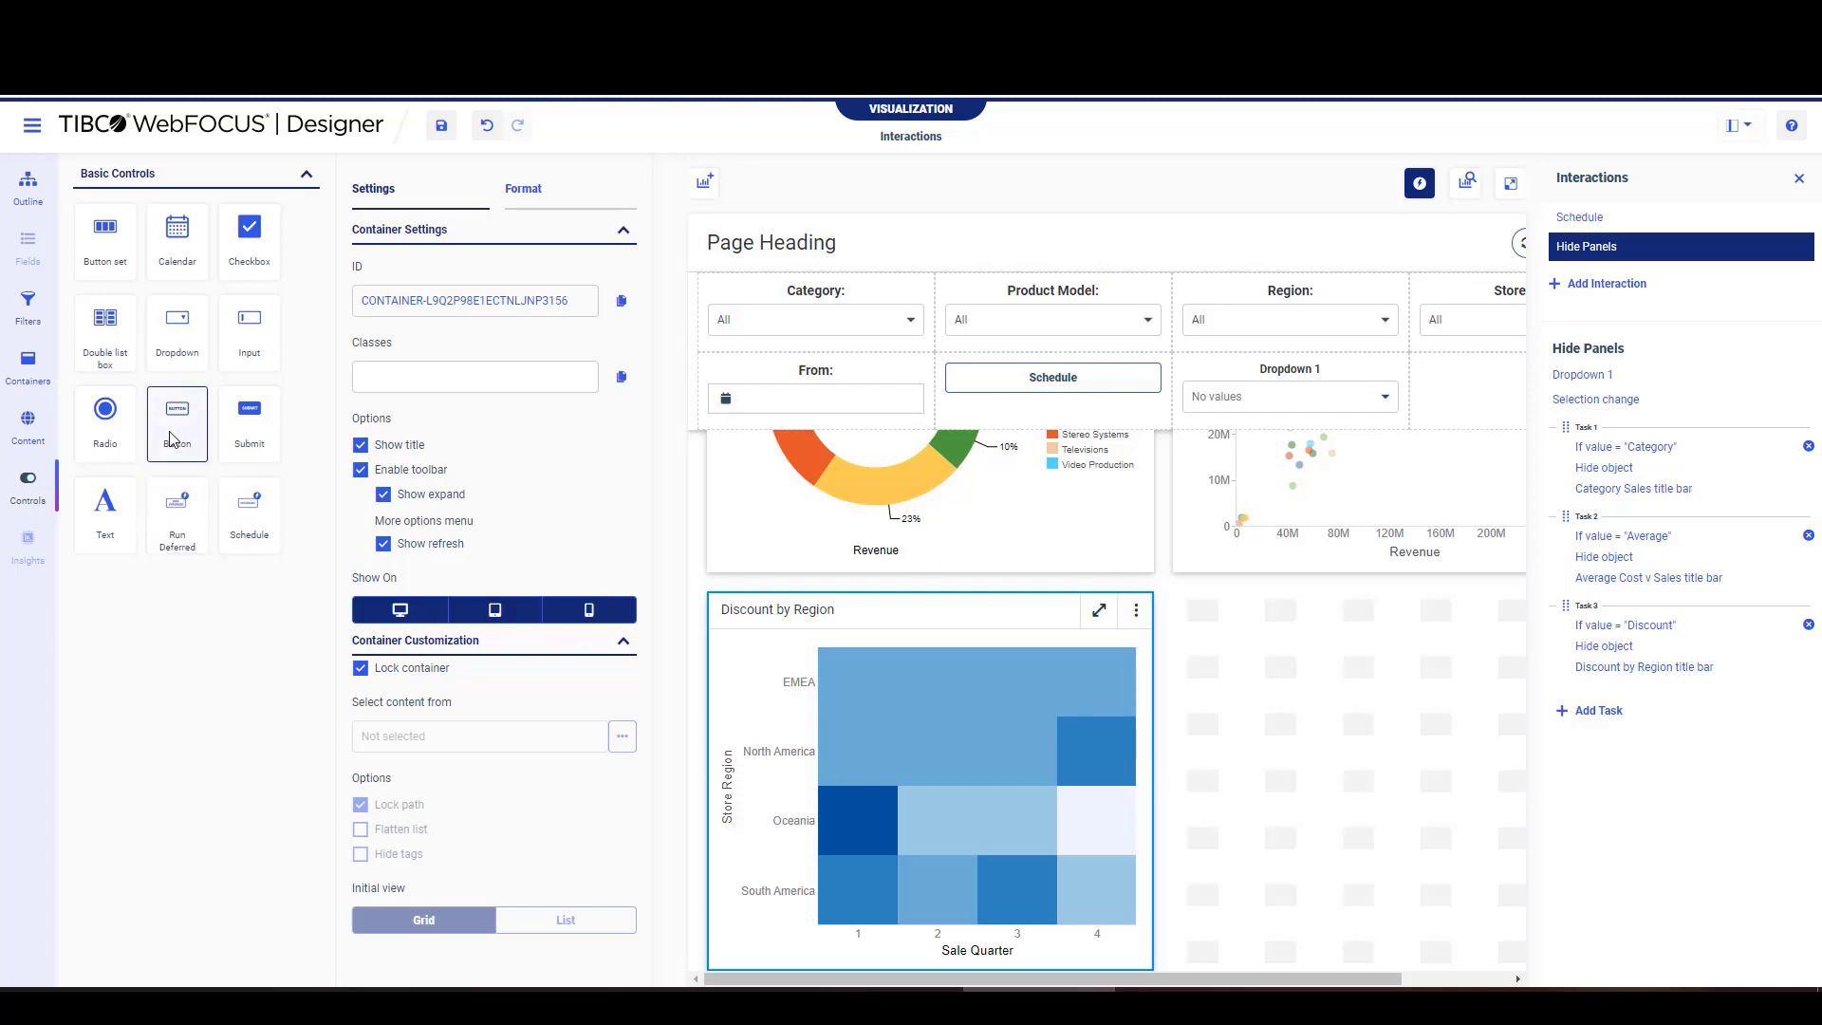
Add an interaction to the Category Sales container's title bar with Click as its event.
scroll(958, 611, up, 3)
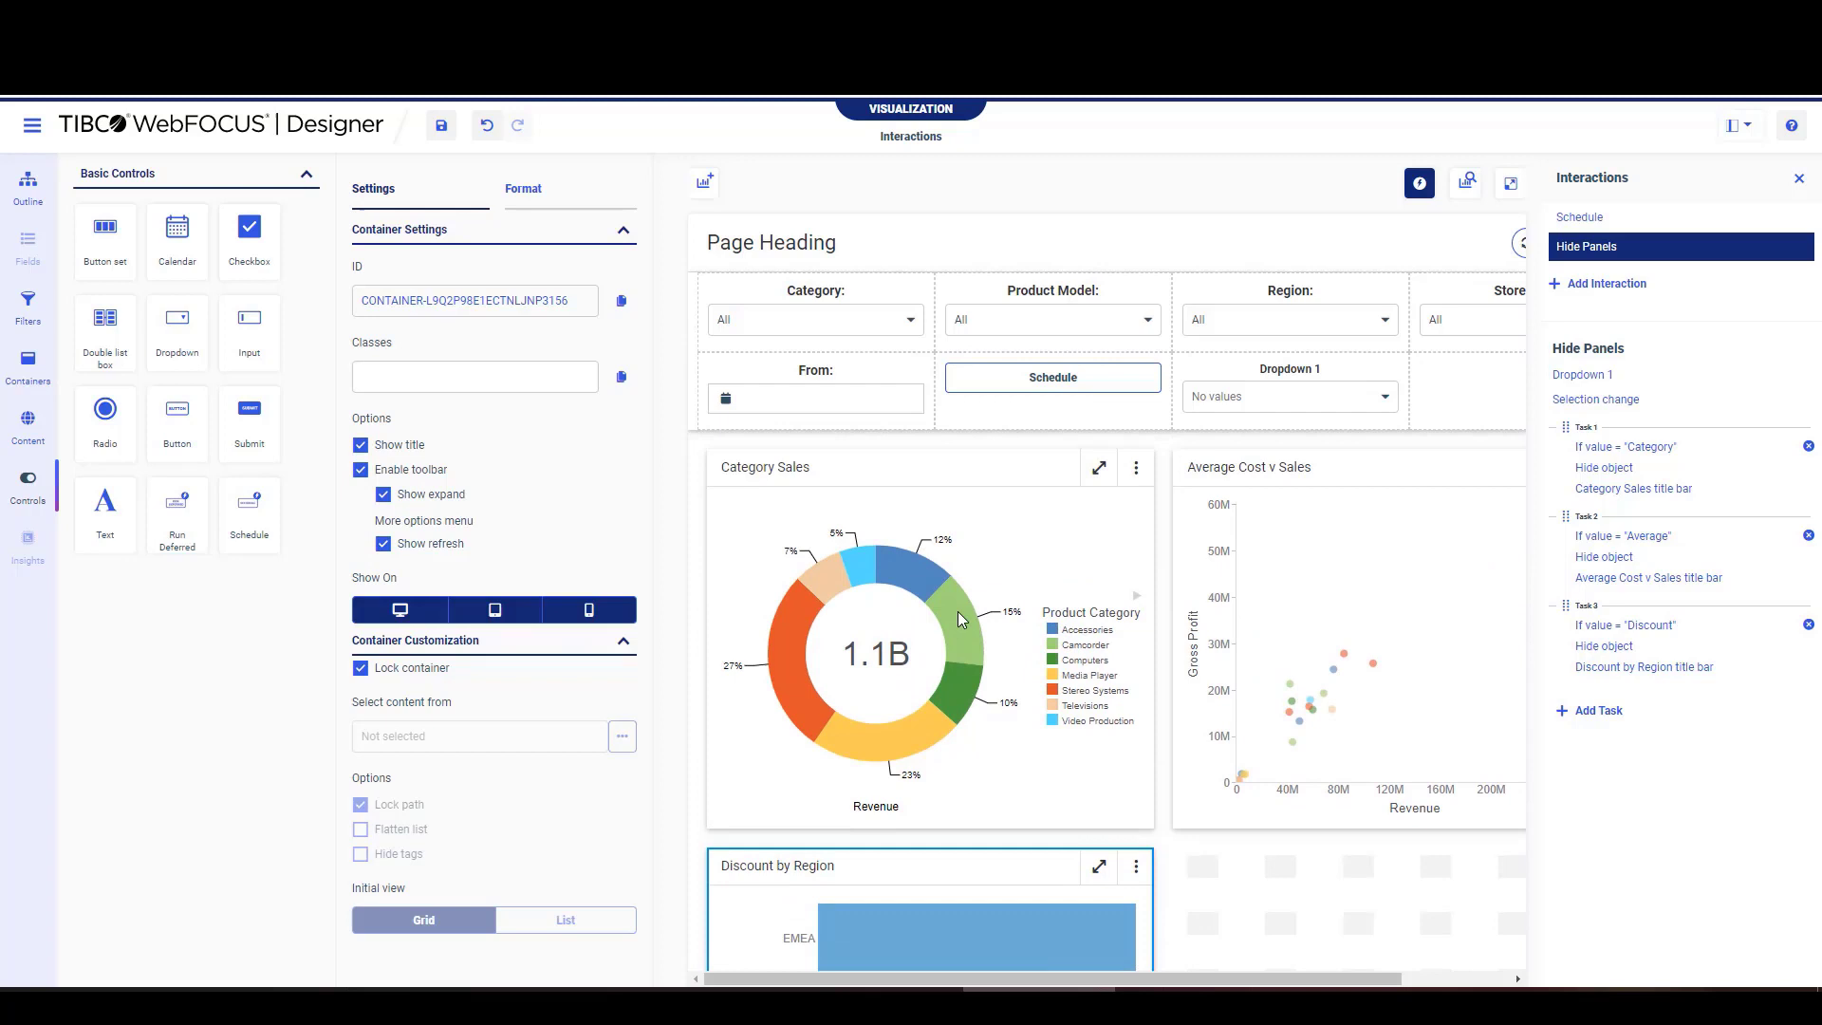
click(854, 482)
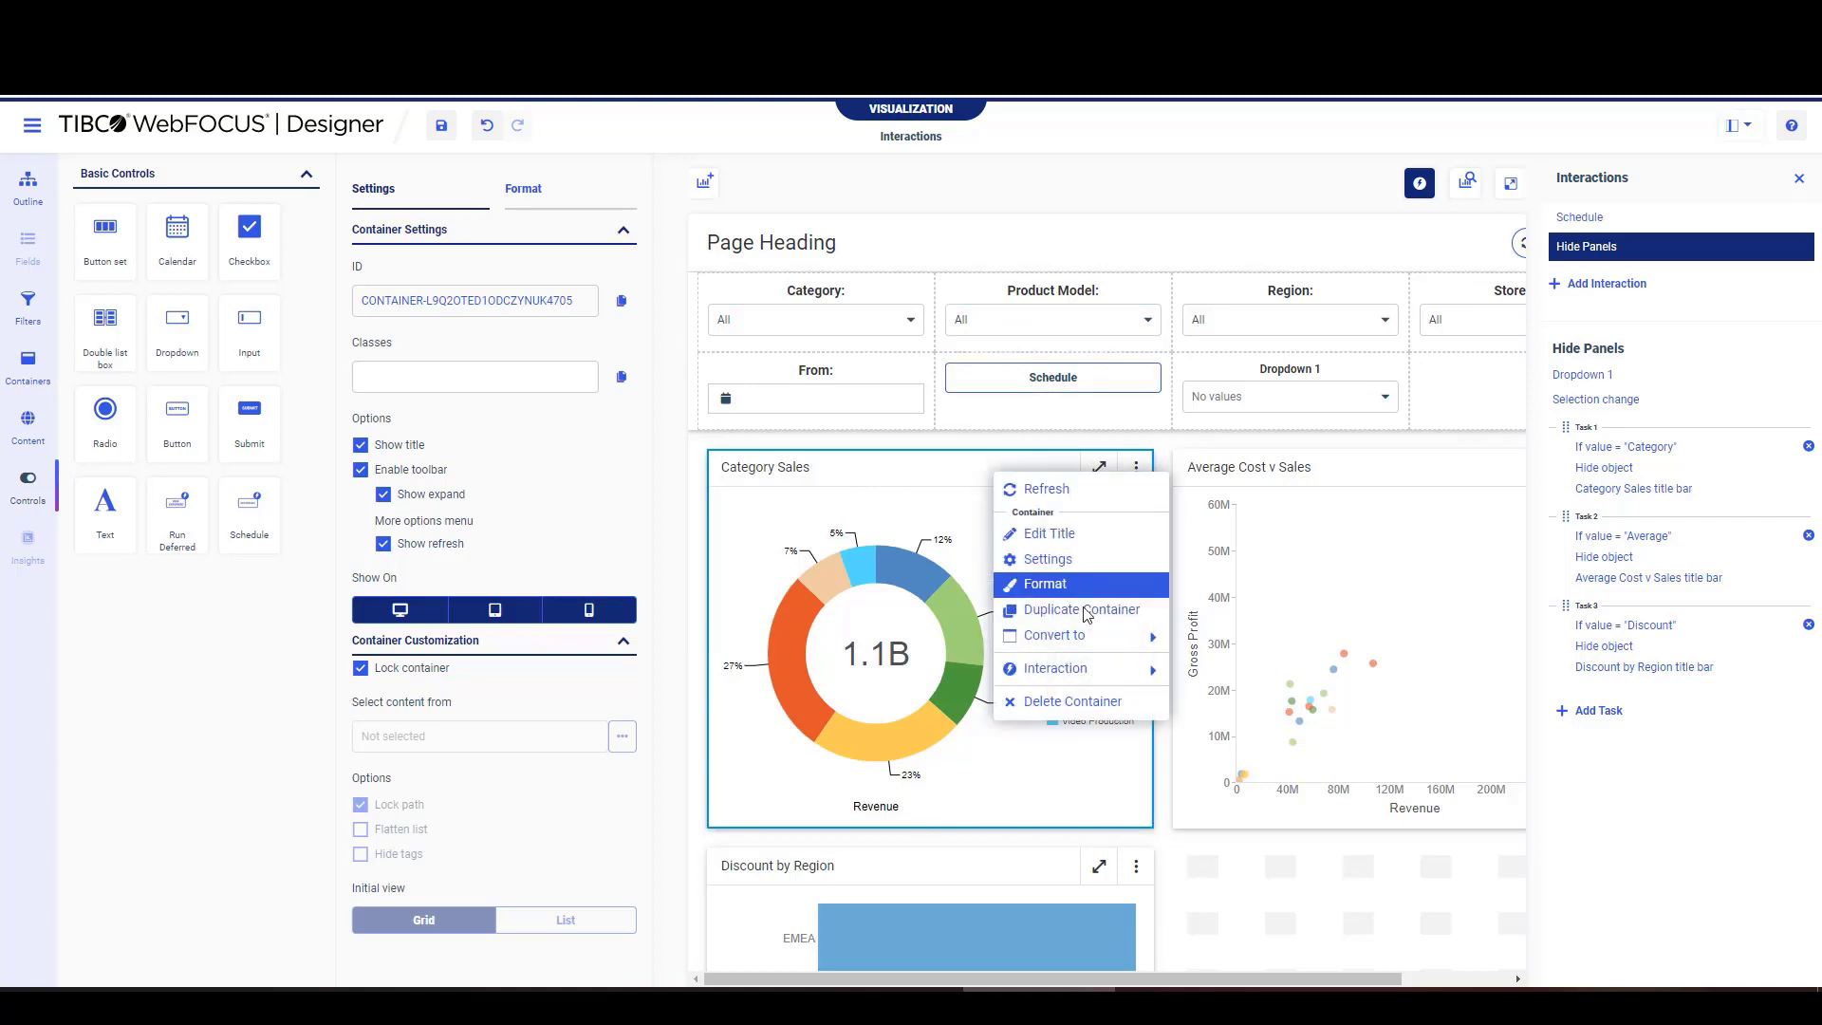
mouse_move(1139, 668)
click(1215, 672)
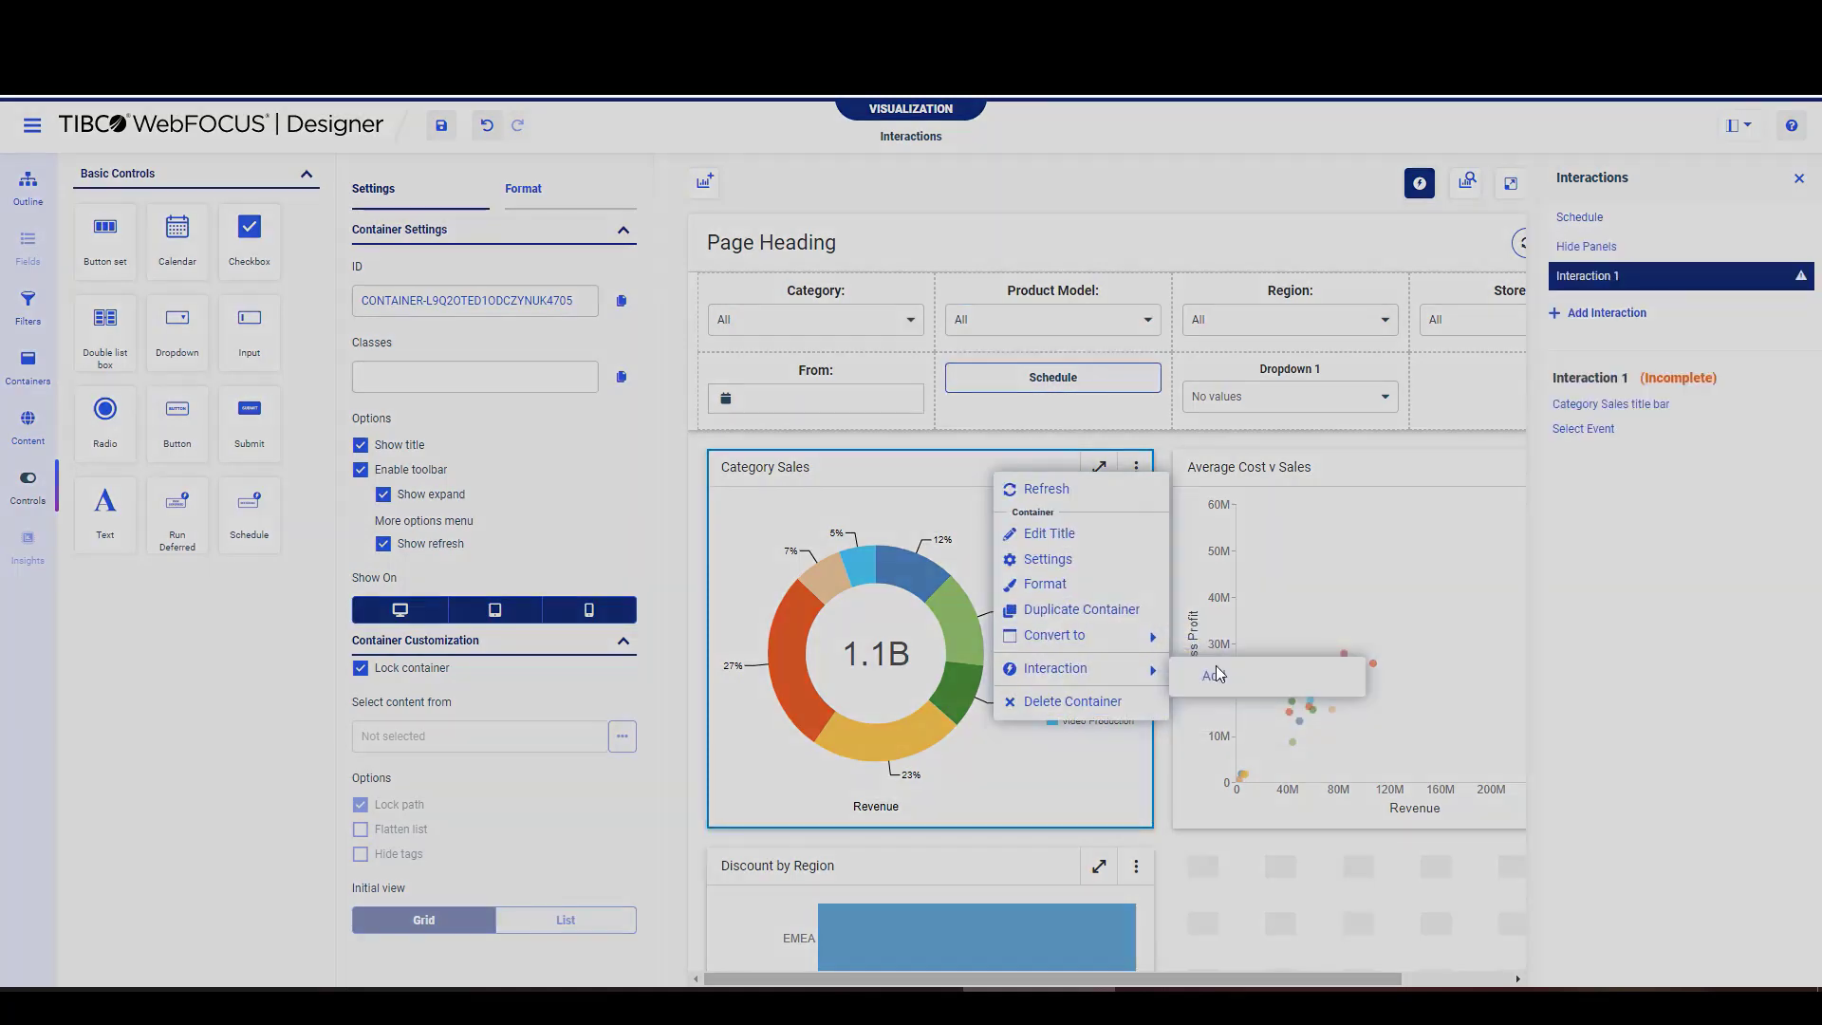
click(1688, 662)
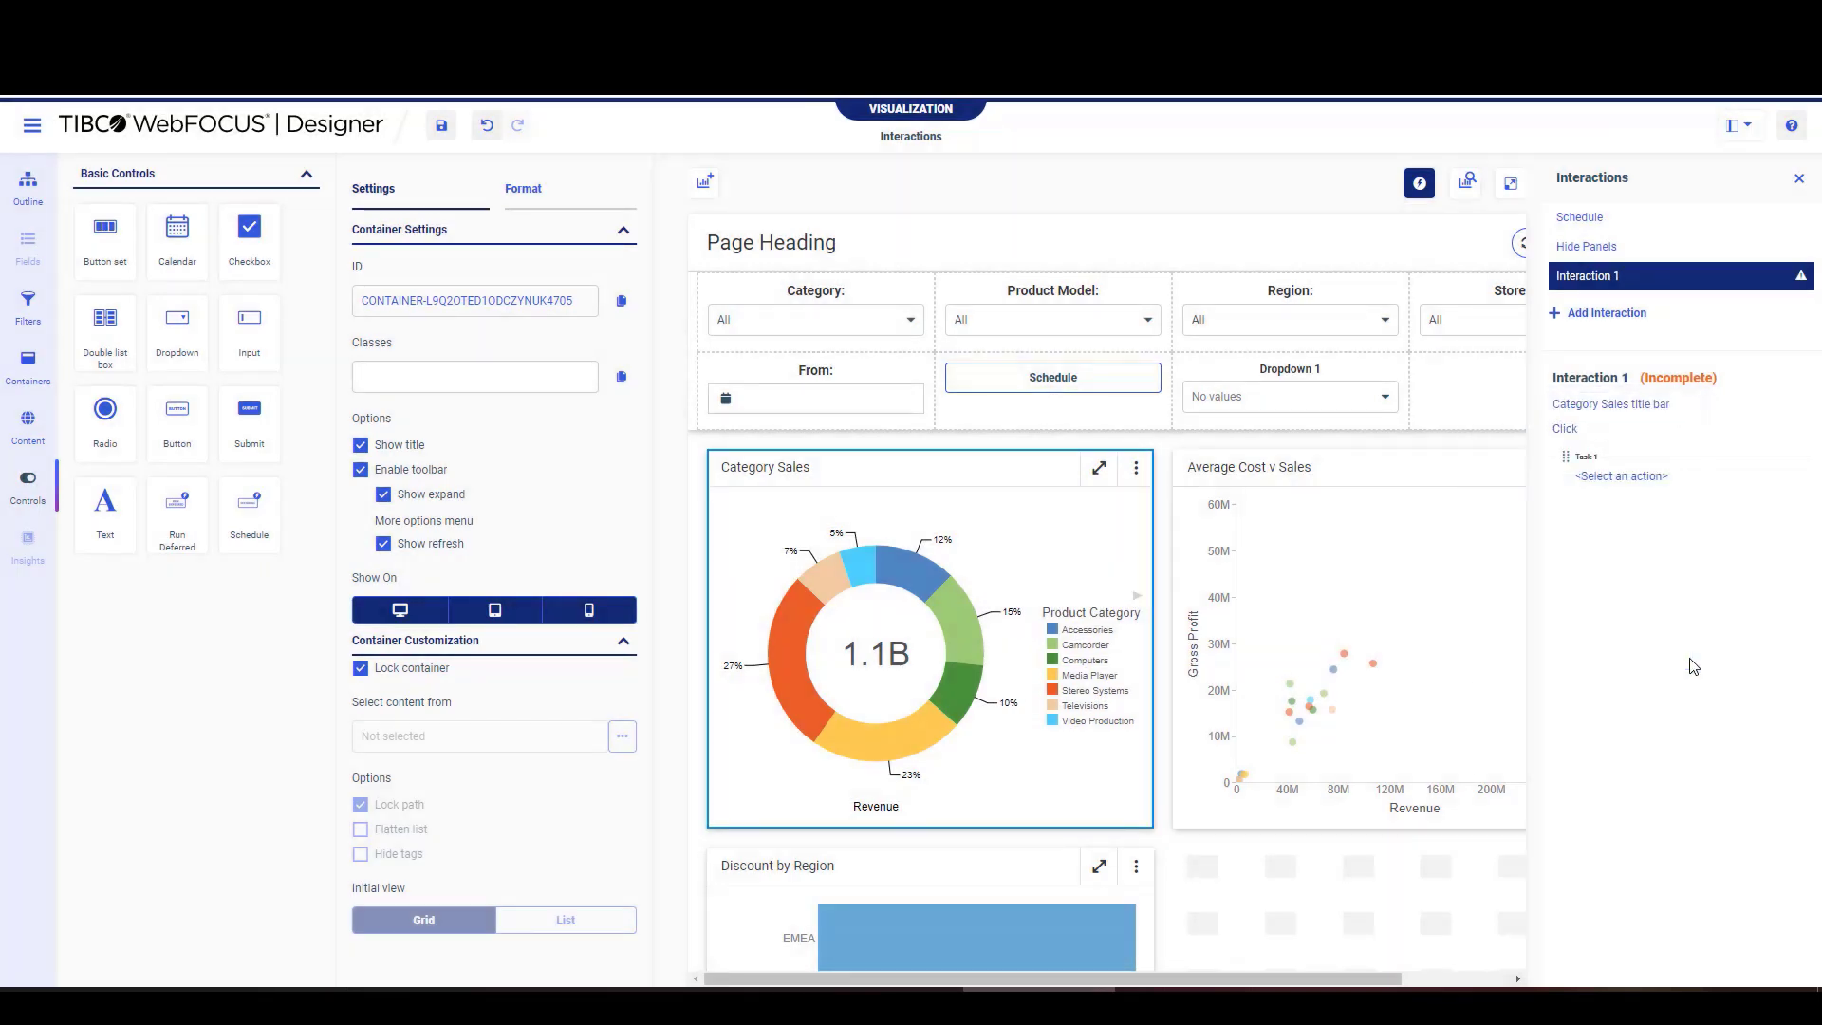
Give the interaction's first task a Run content action using Category Sales from the Small Widgets folder in Retail Samples.
click(1606, 484)
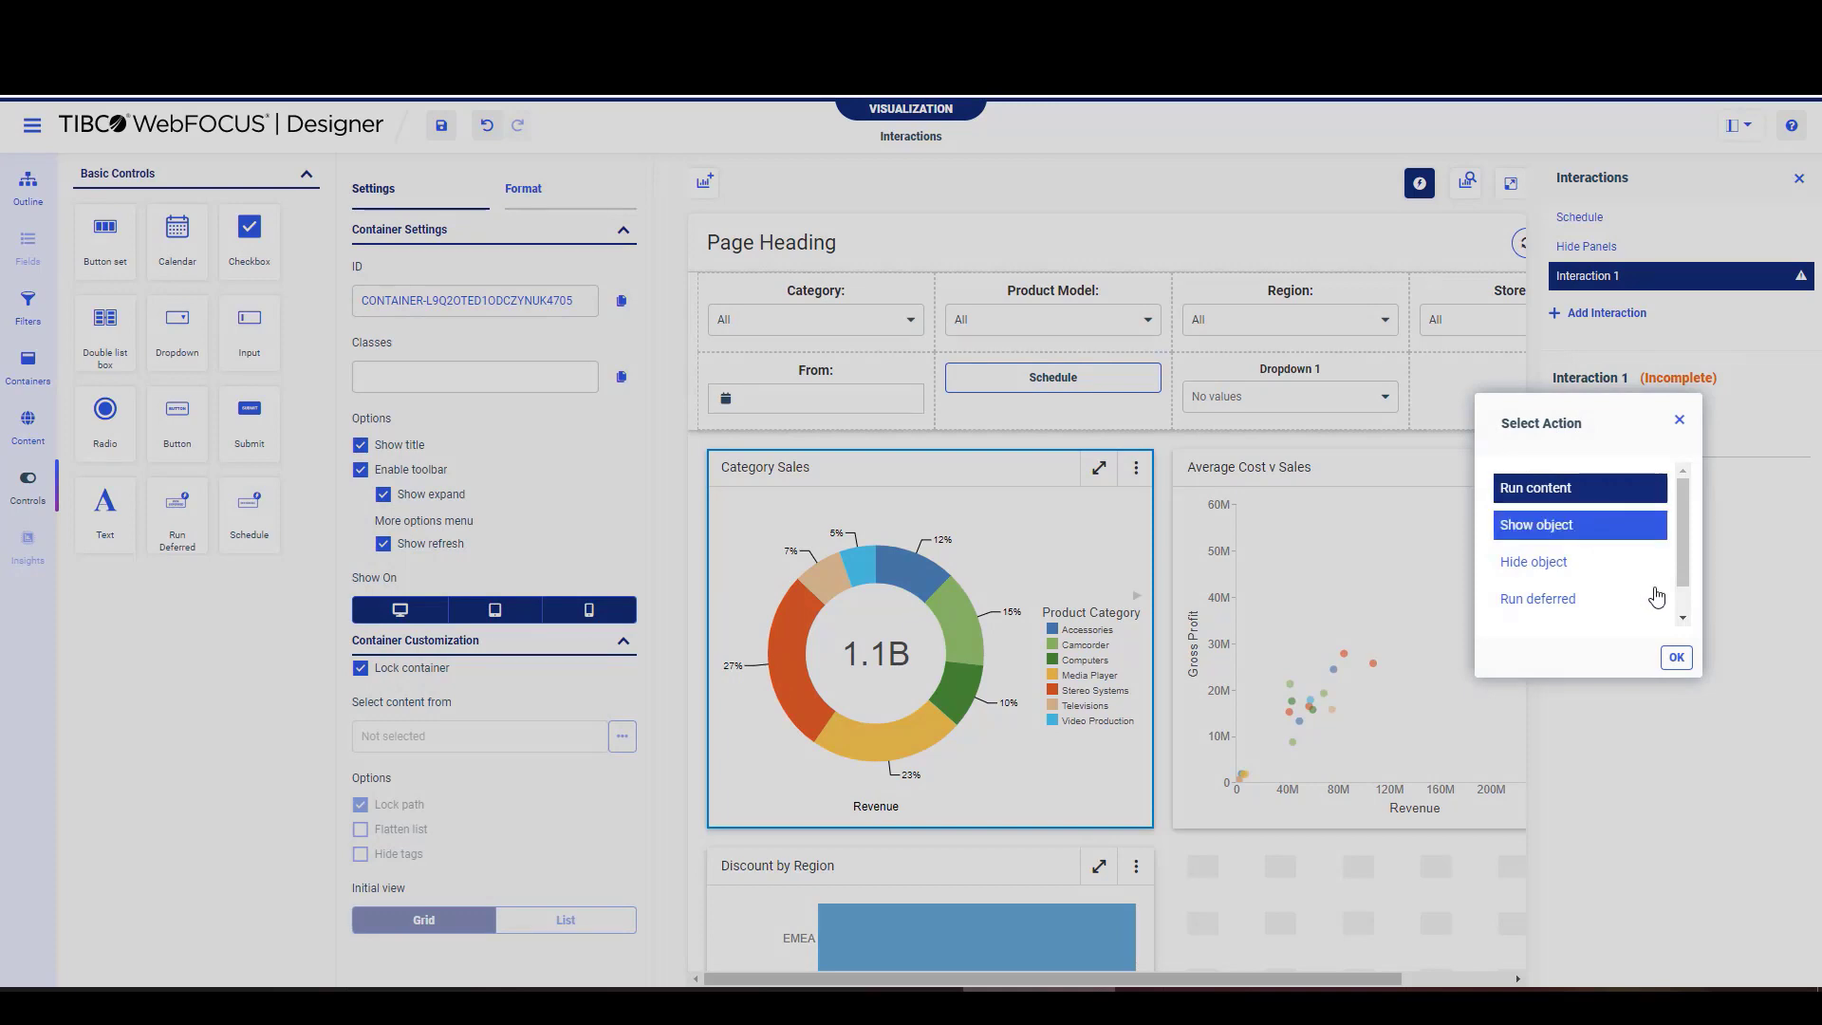
click(1676, 656)
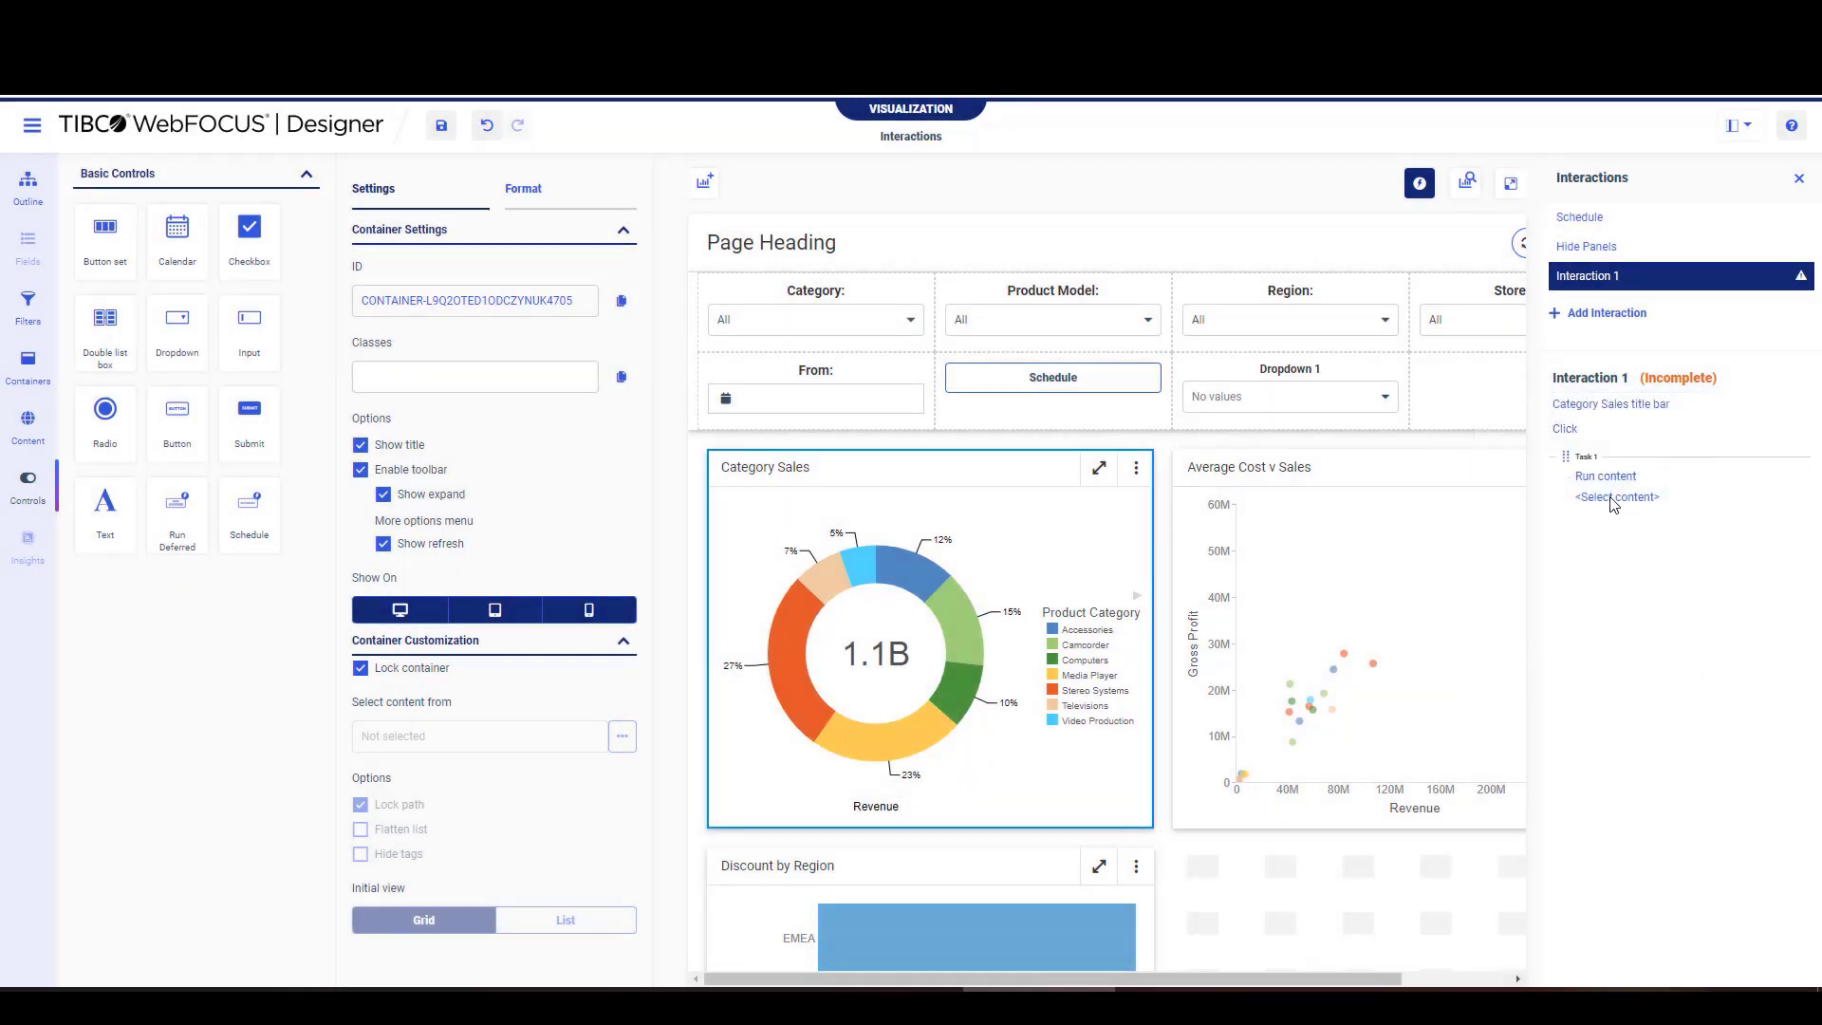
click(1616, 496)
scroll(1597, 612, down, 5)
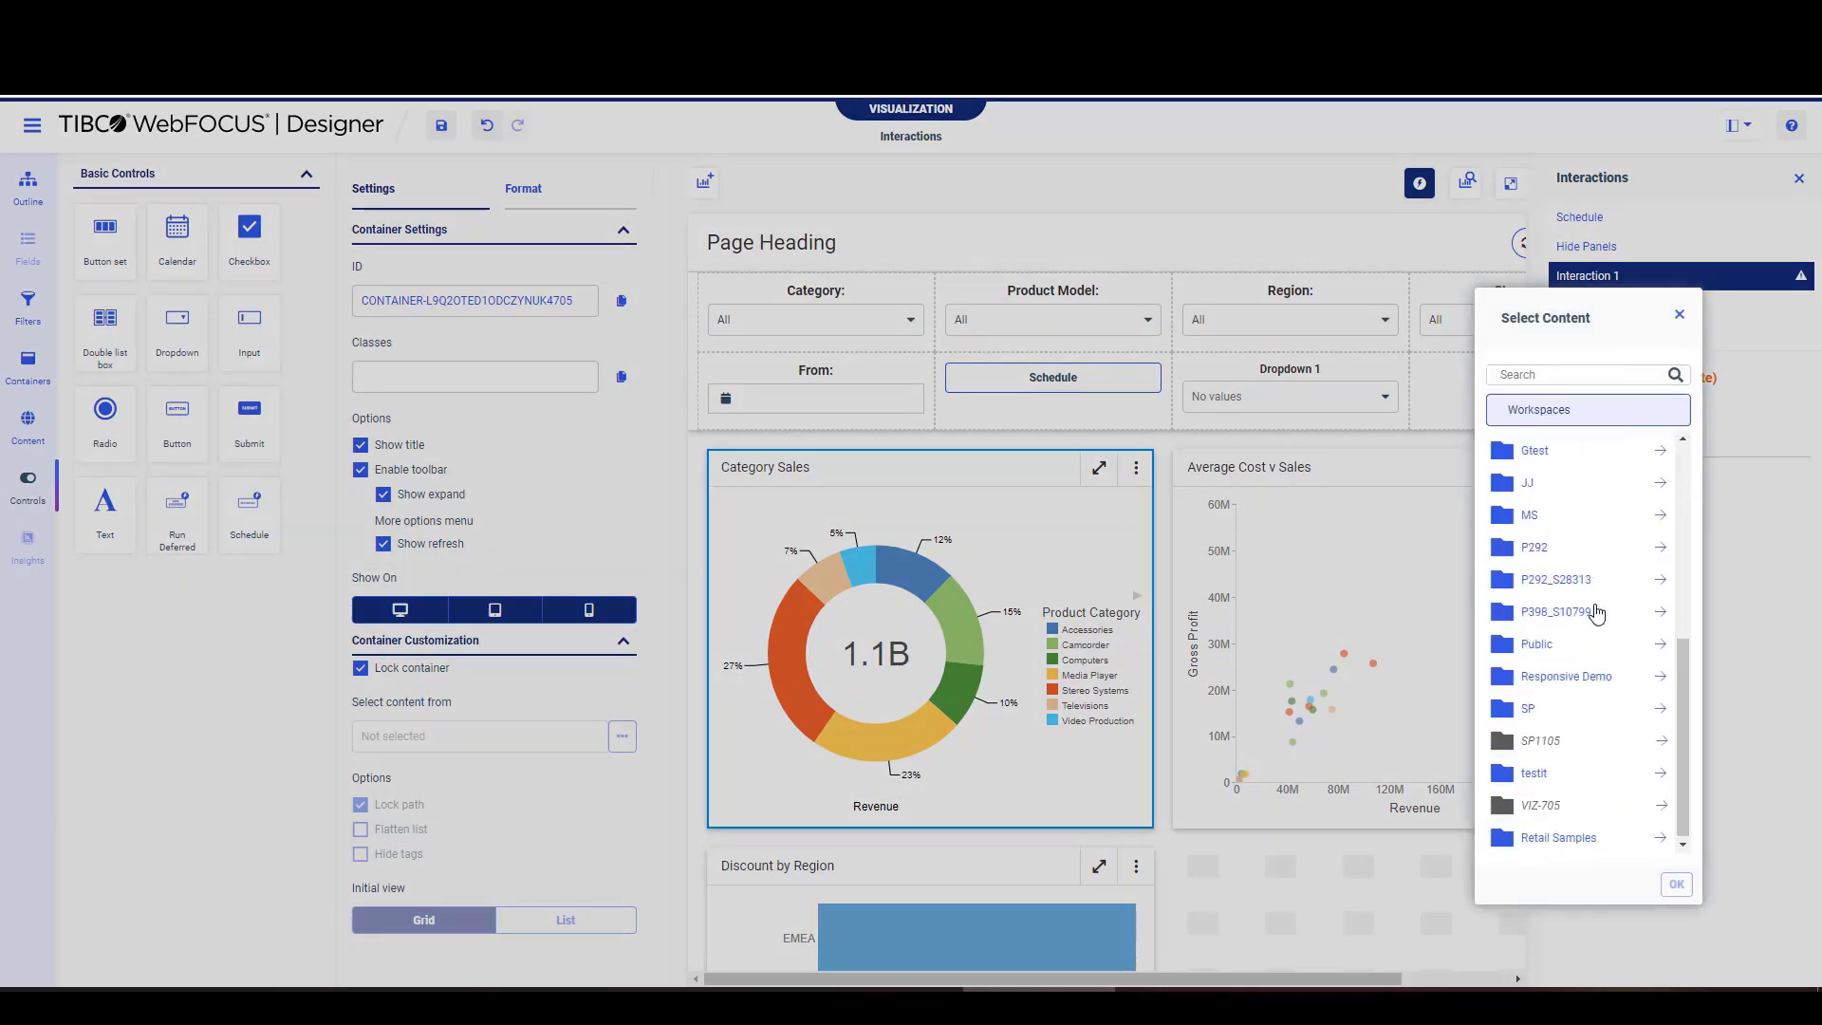
click(1551, 838)
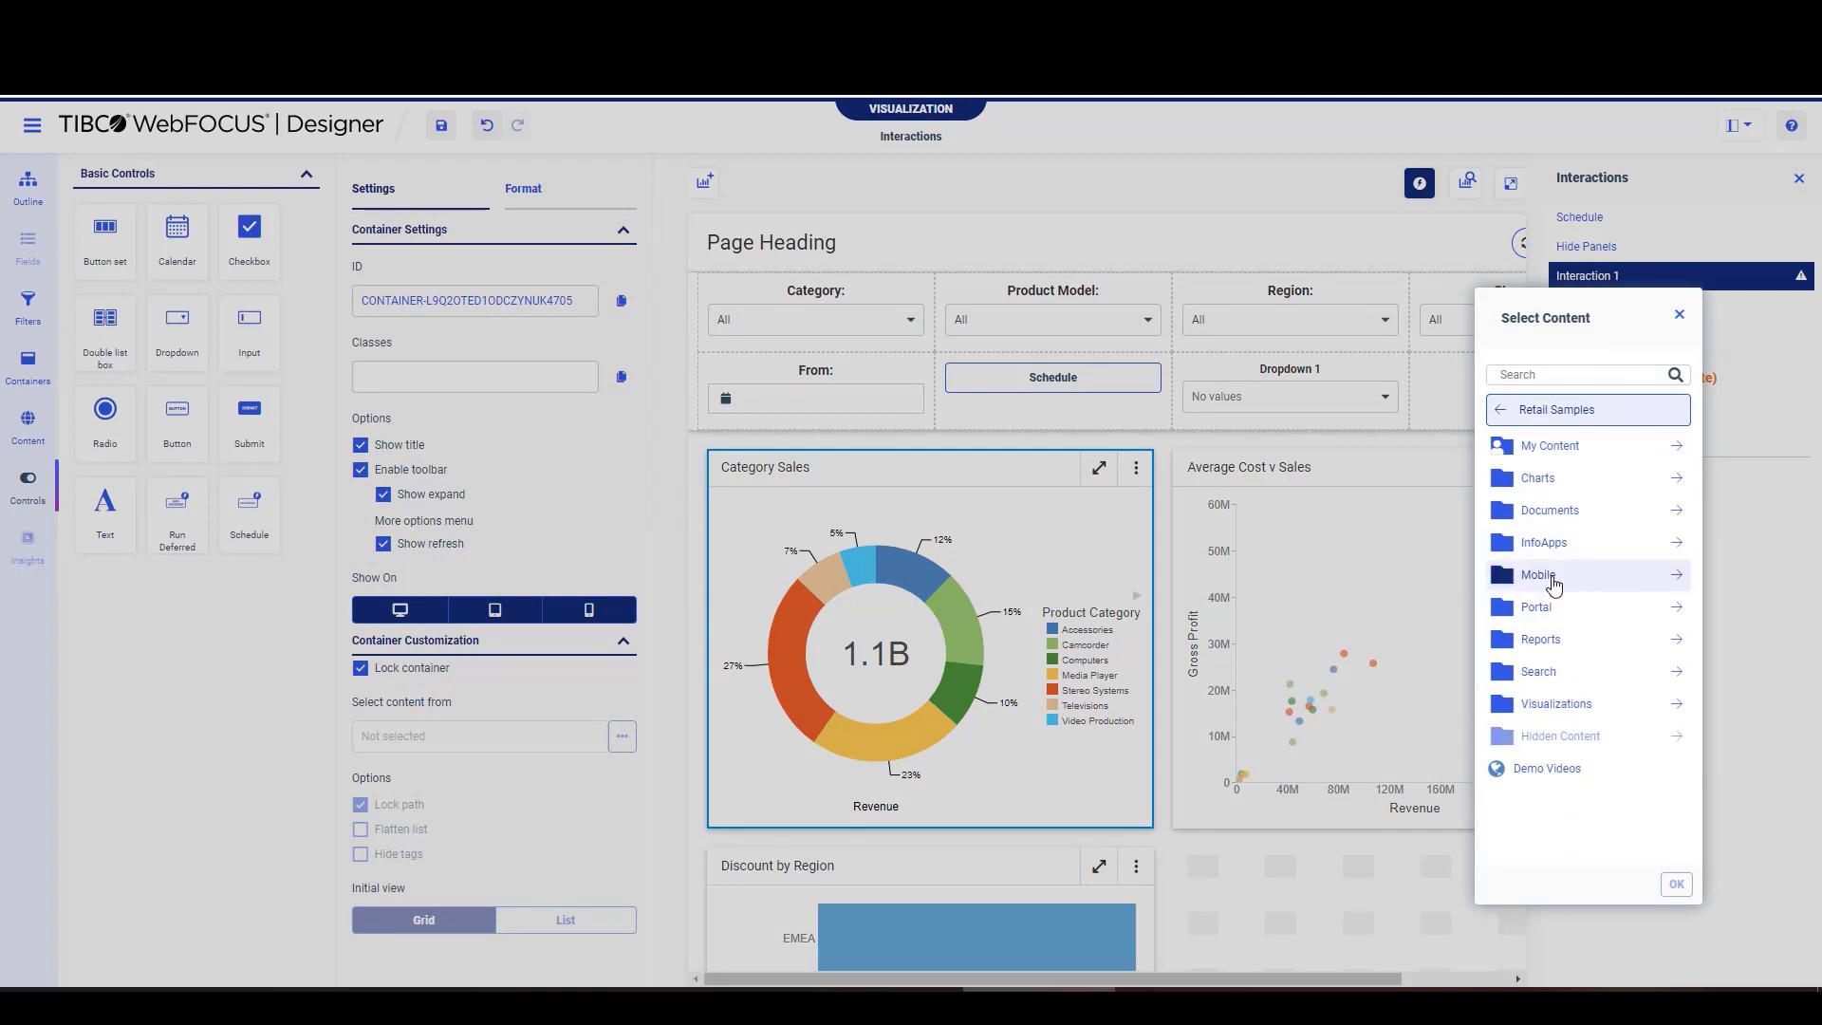
click(1575, 638)
click(1566, 446)
click(1566, 447)
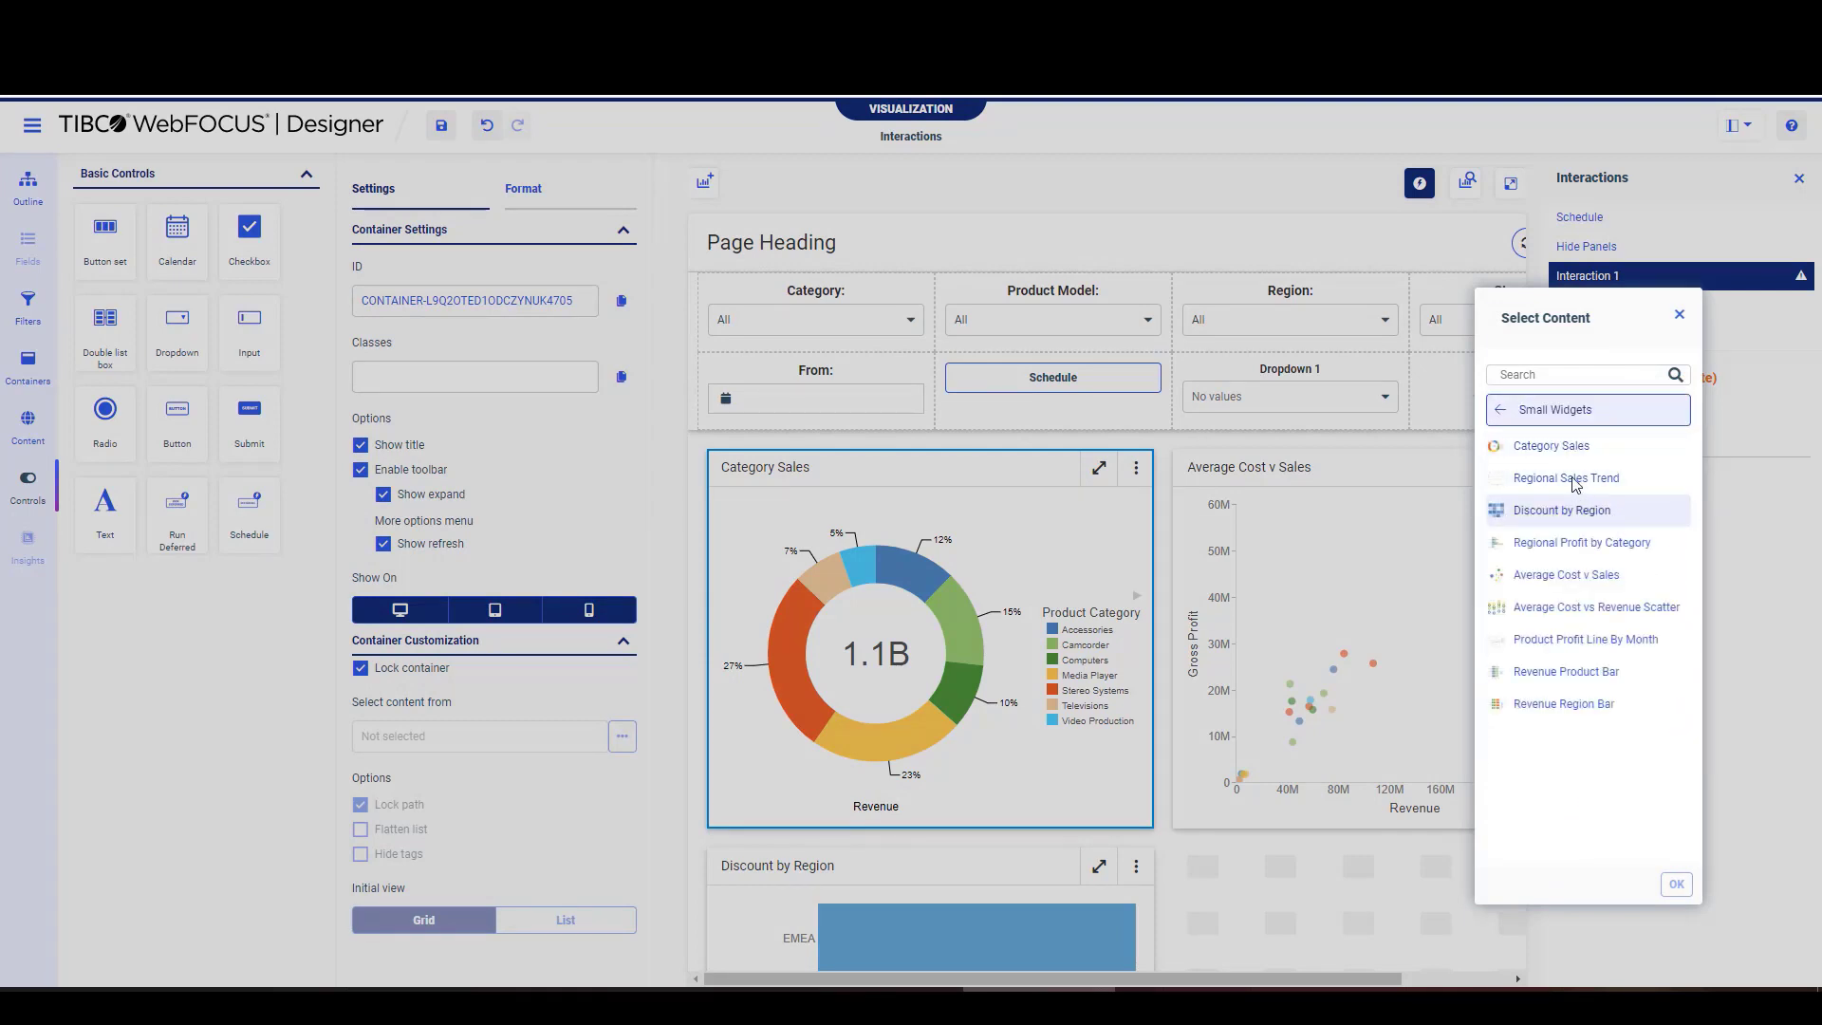
click(1565, 446)
click(1677, 886)
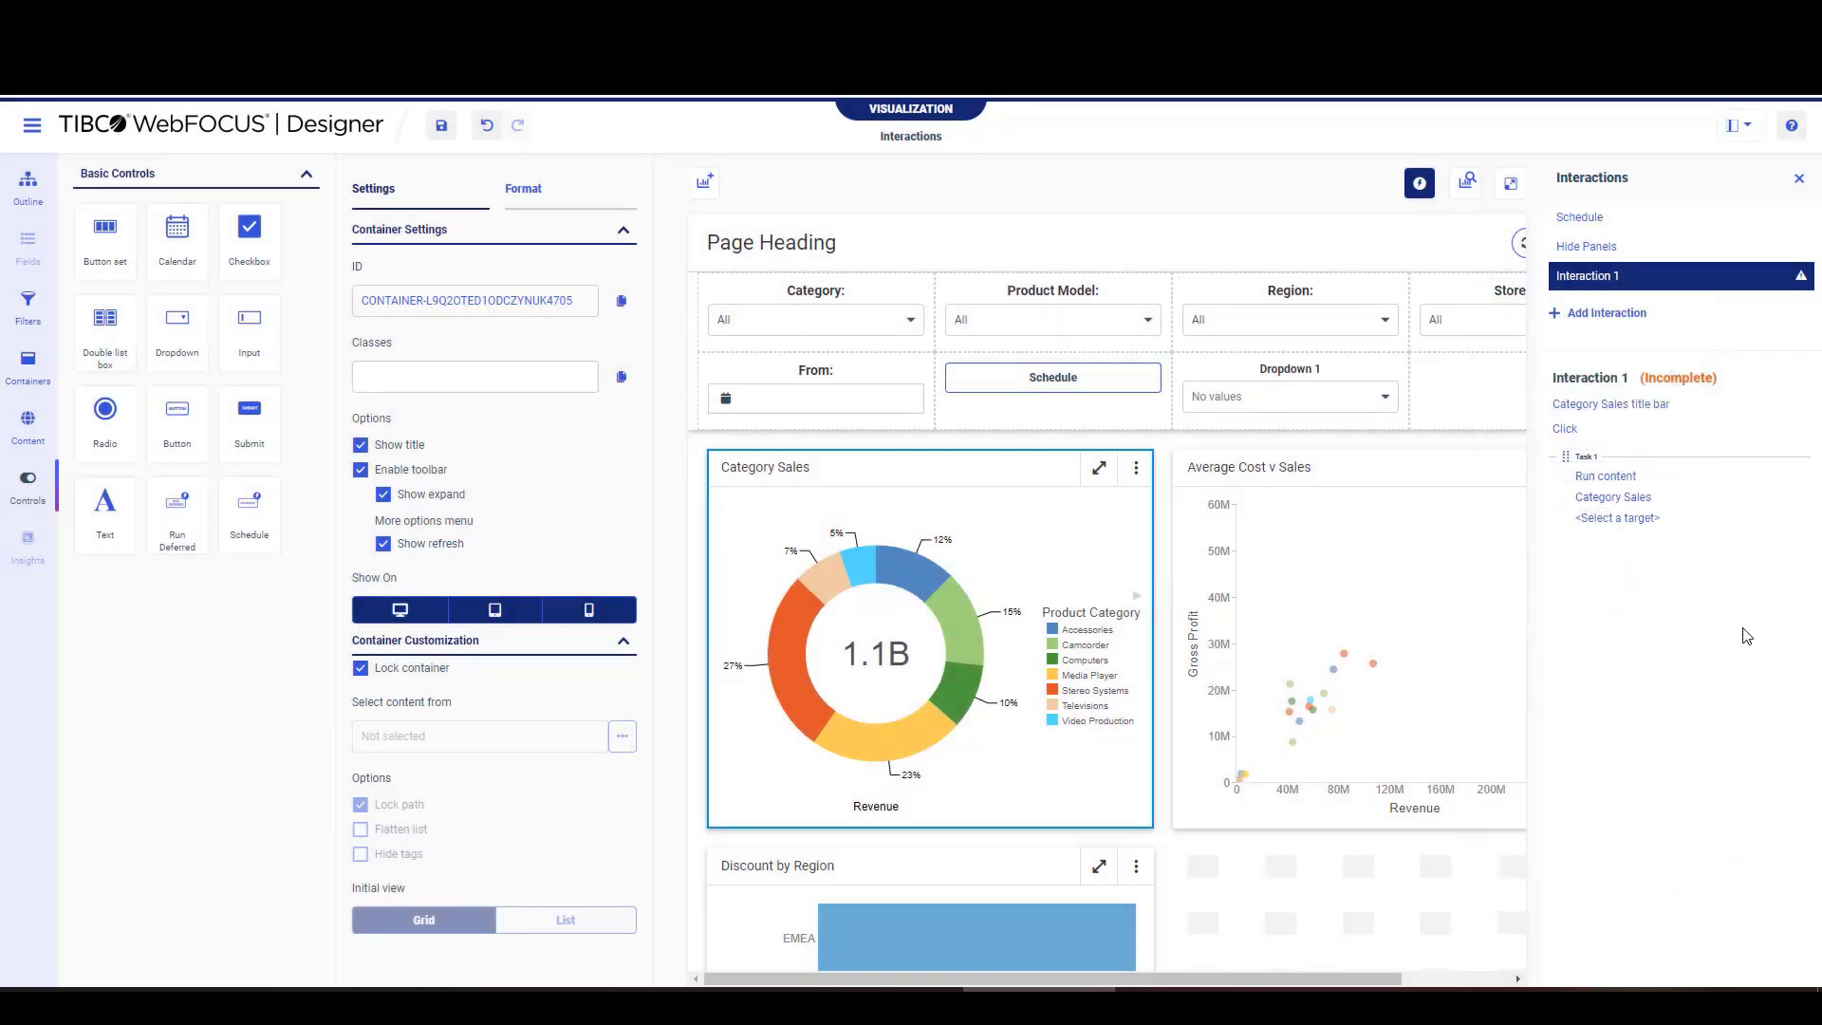
Set the Run content task's target to Page overlay.
click(1629, 521)
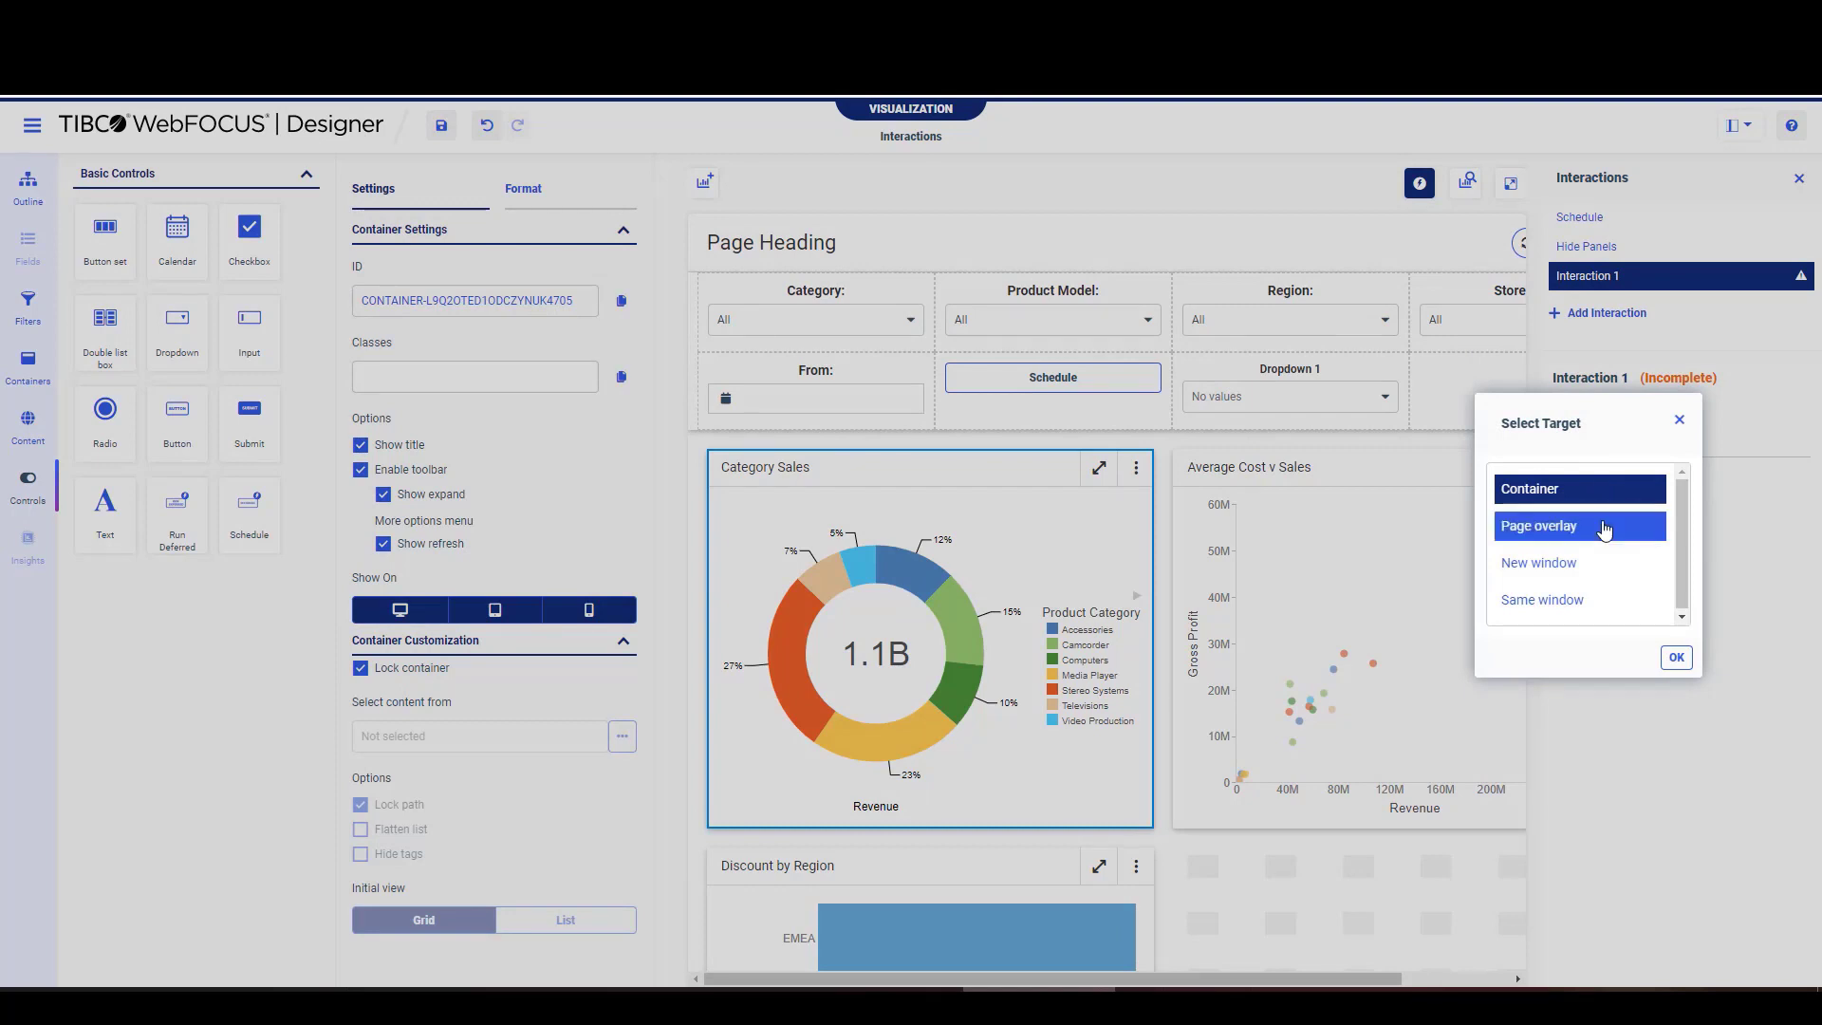
click(1607, 524)
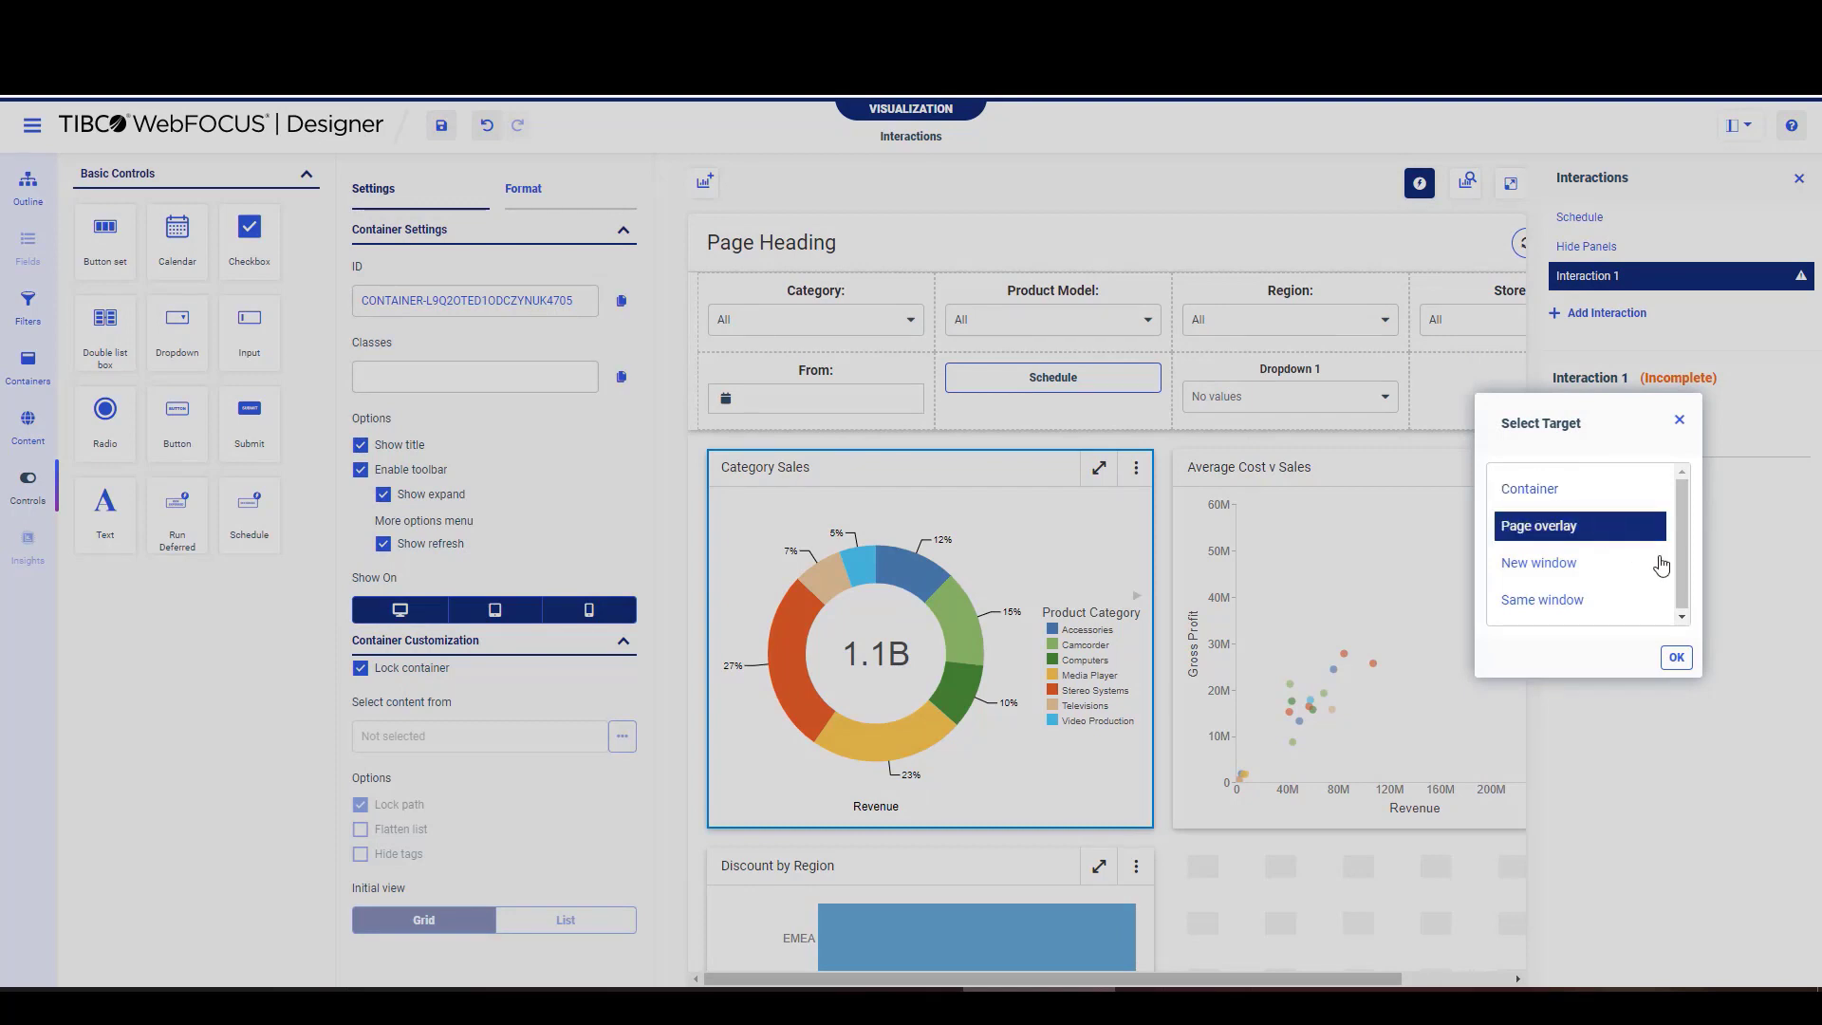
click(1687, 661)
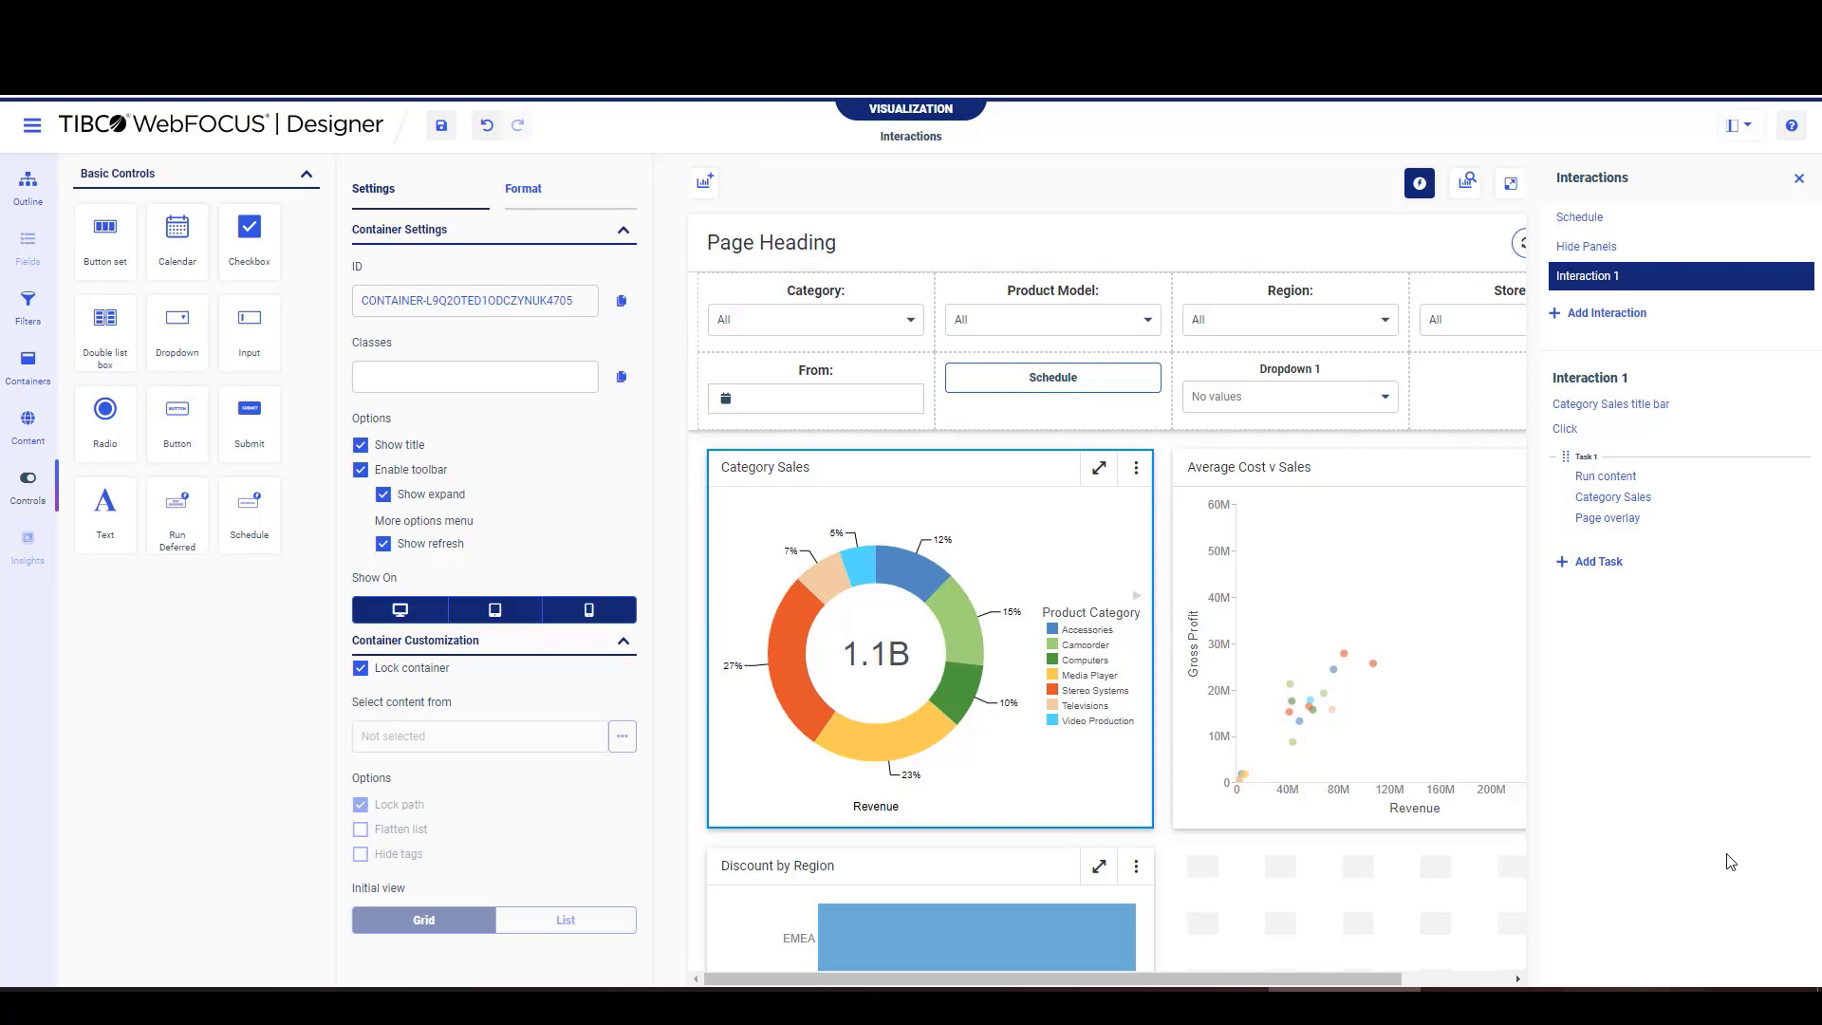
Run the page and test the Schedule button, closing the email scheduling overlay it opens.
click(1509, 206)
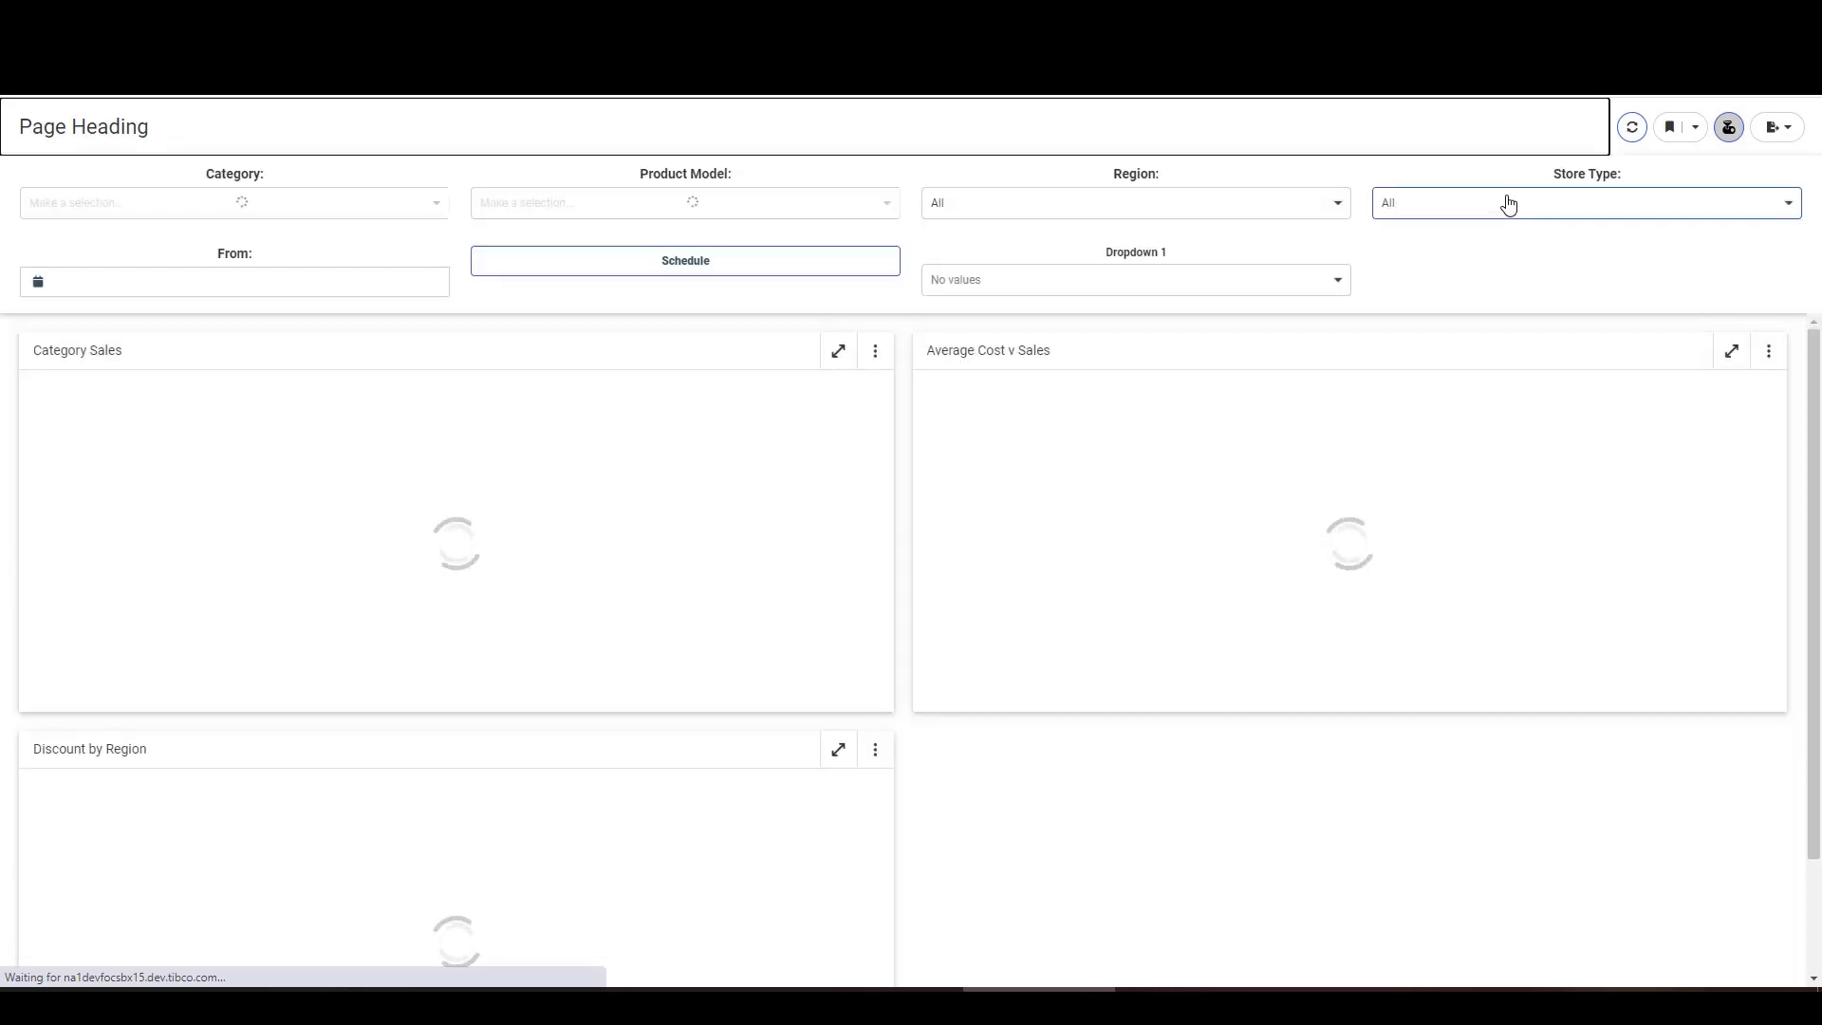
click(720, 261)
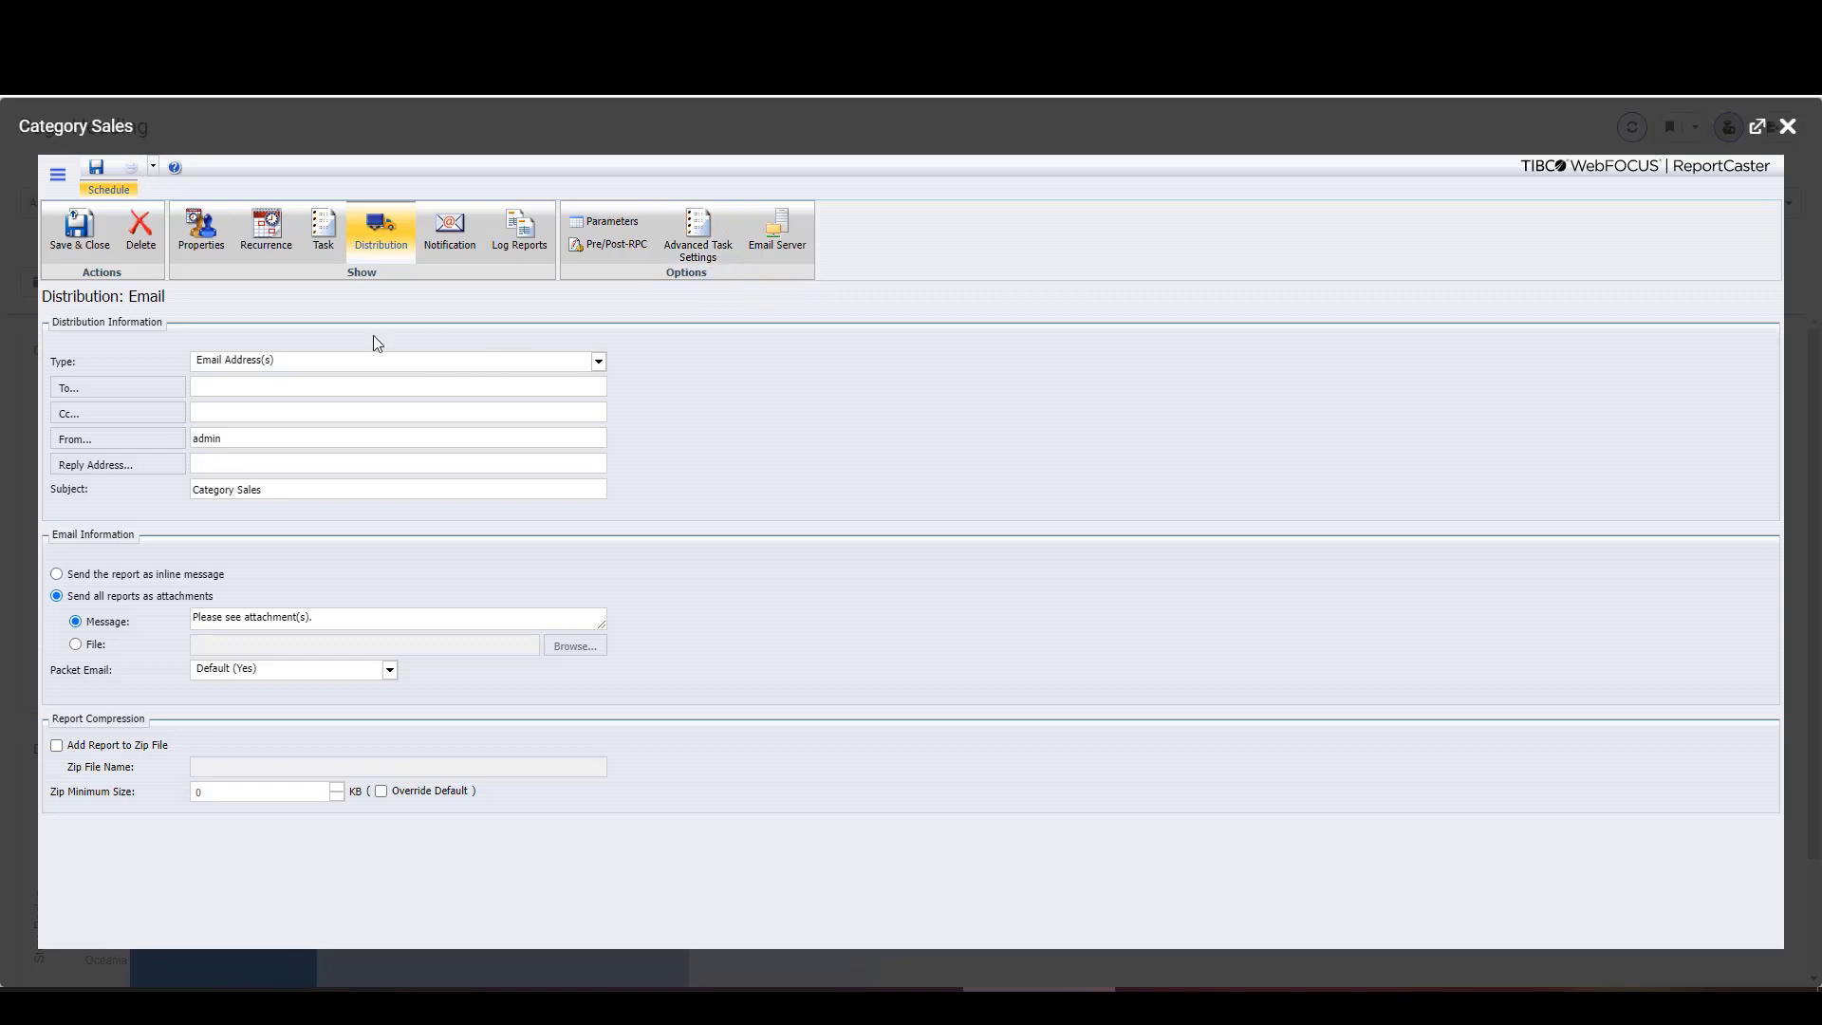
click(1789, 129)
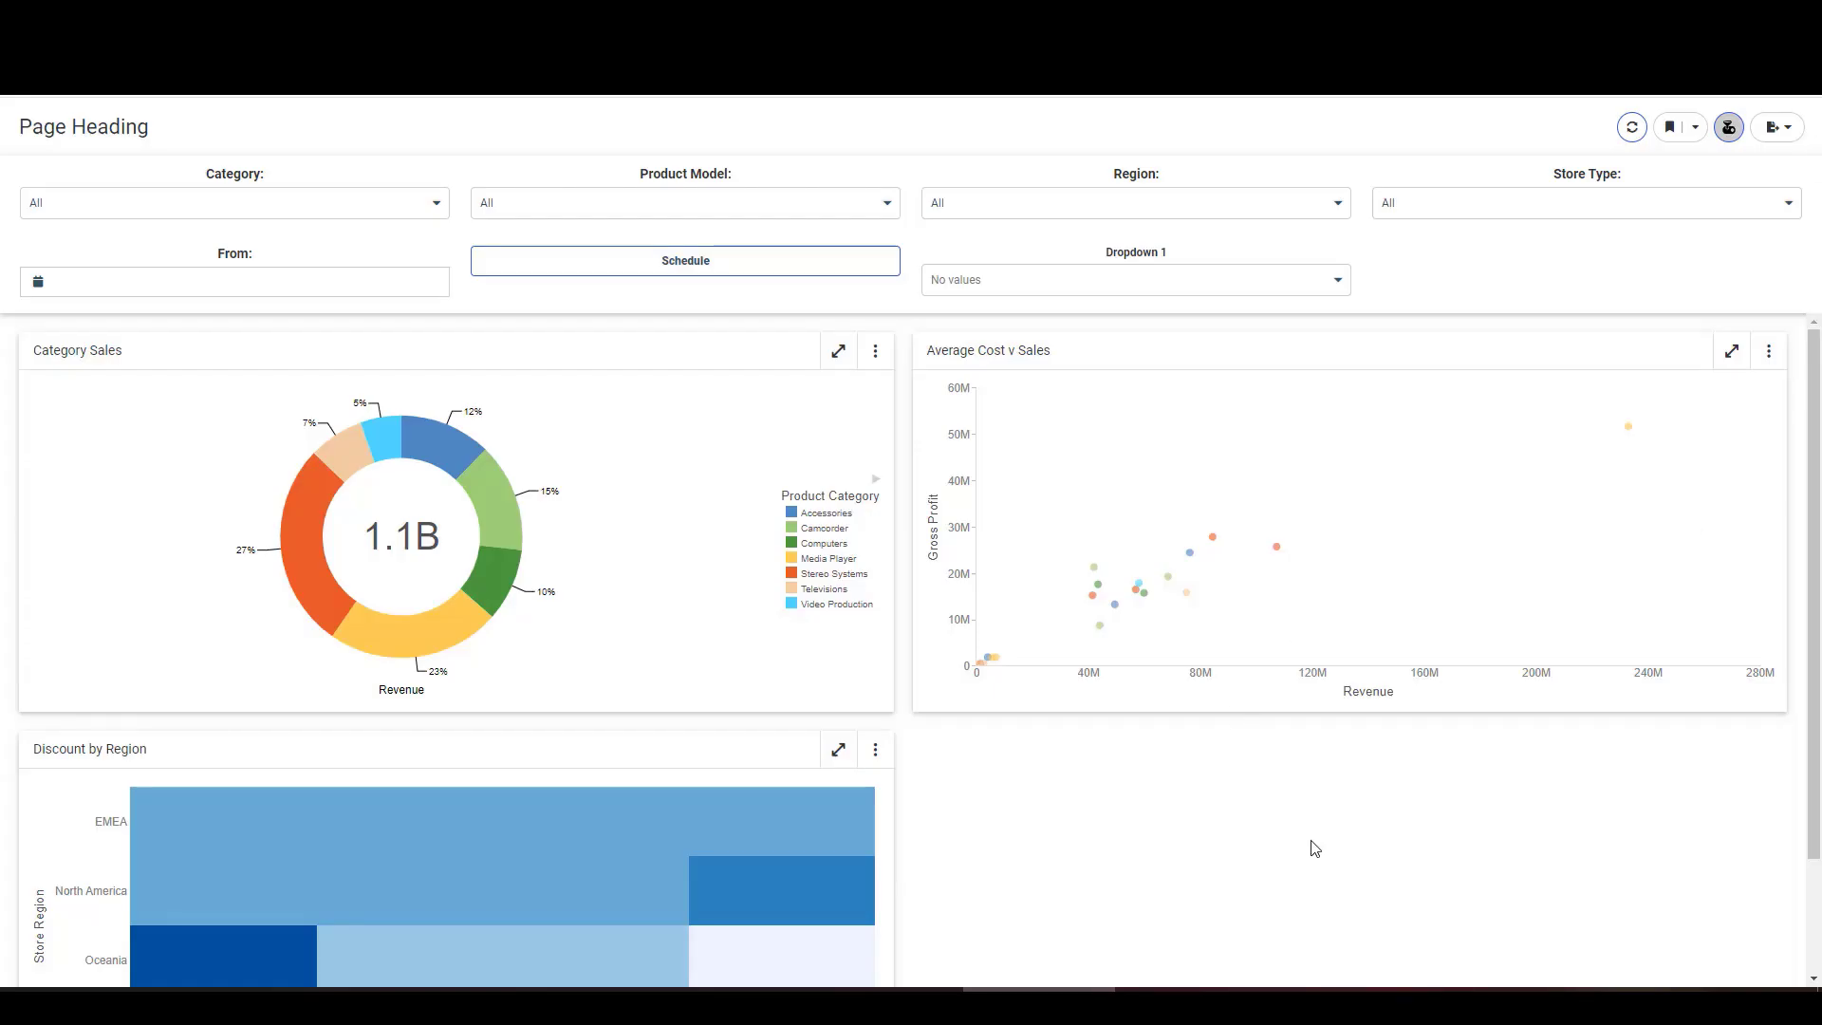
Test the Hide Panels interaction by choosing Category, Average and Discount in turn from Dropdown 1.
click(1339, 282)
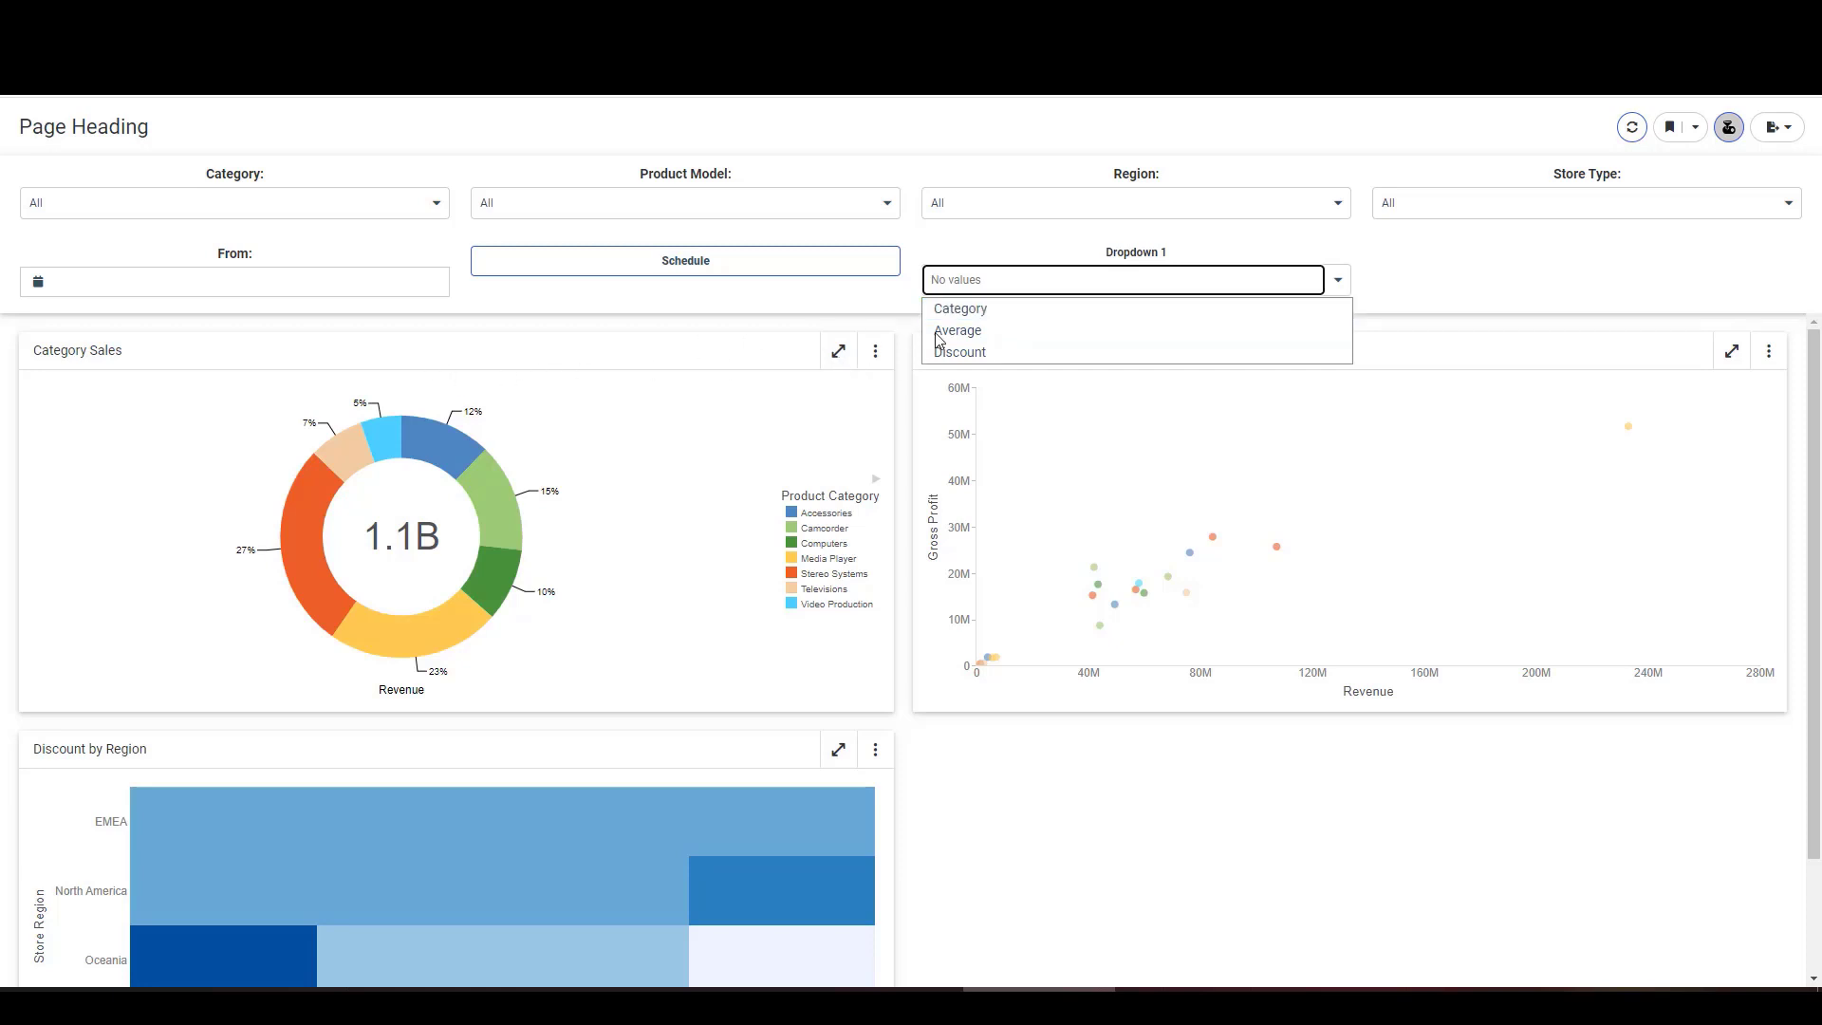
click(947, 308)
click(972, 282)
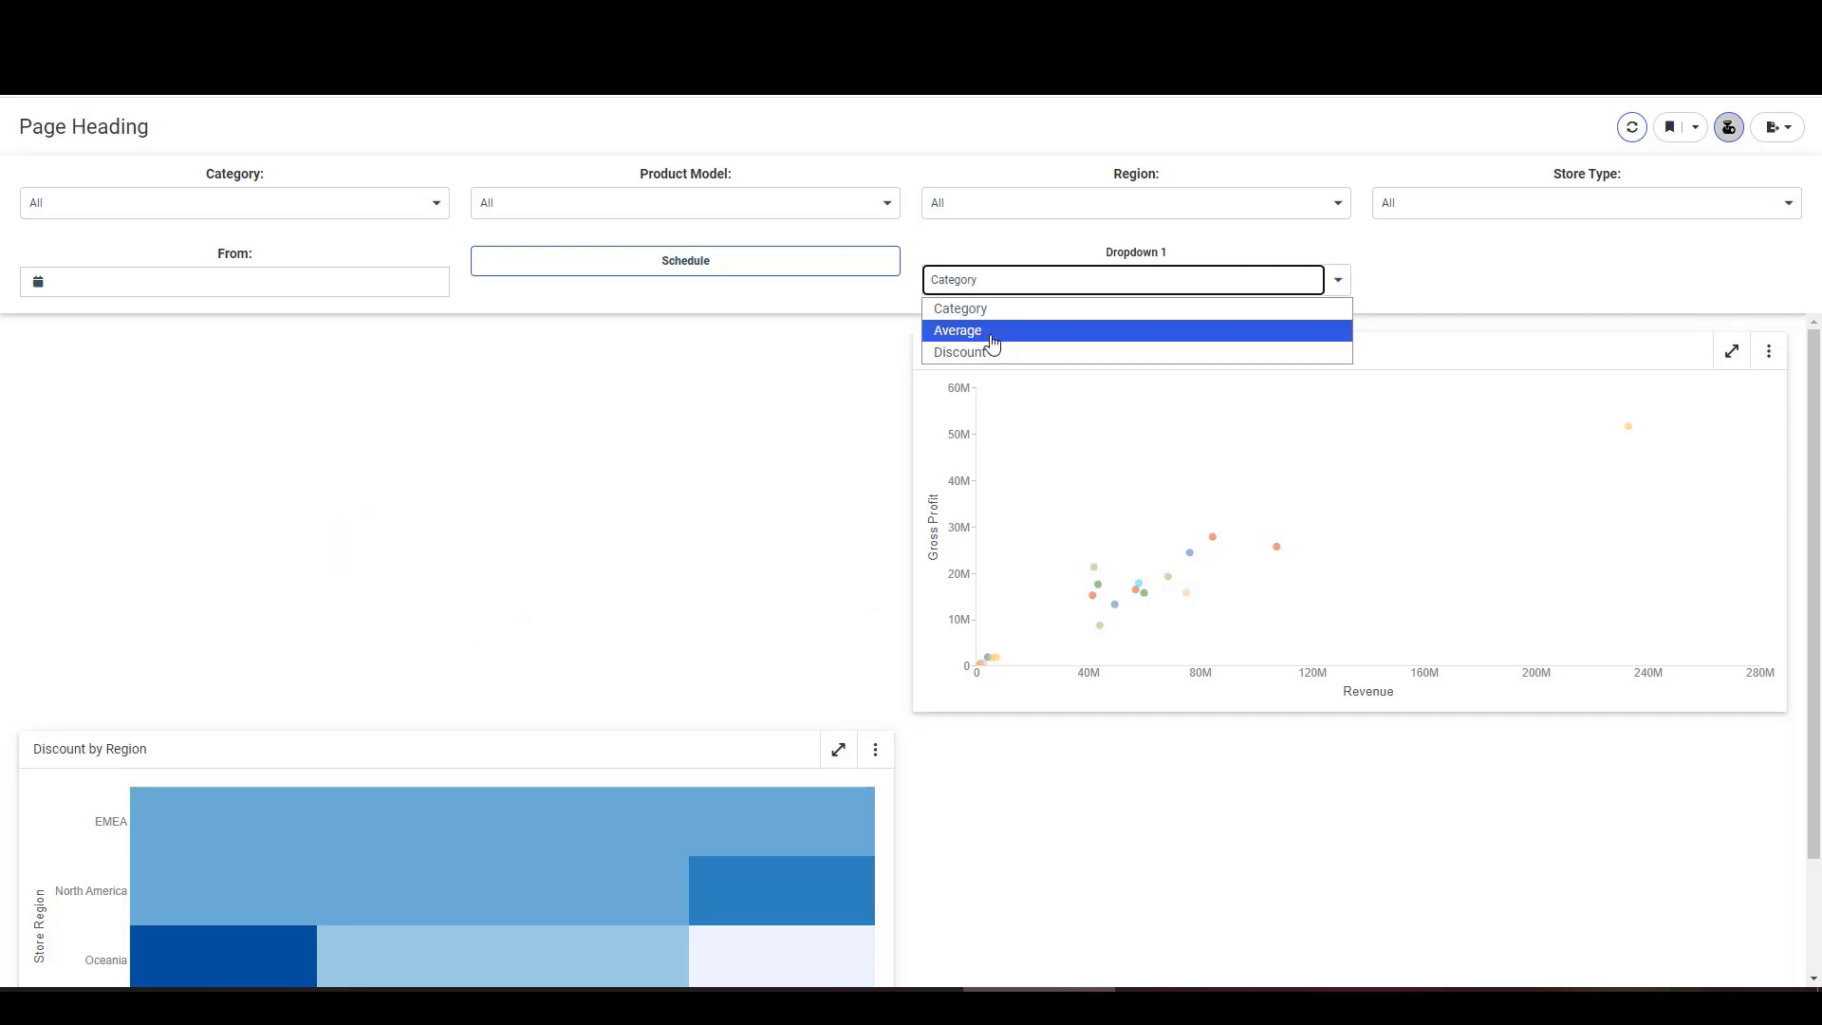
click(992, 332)
click(995, 283)
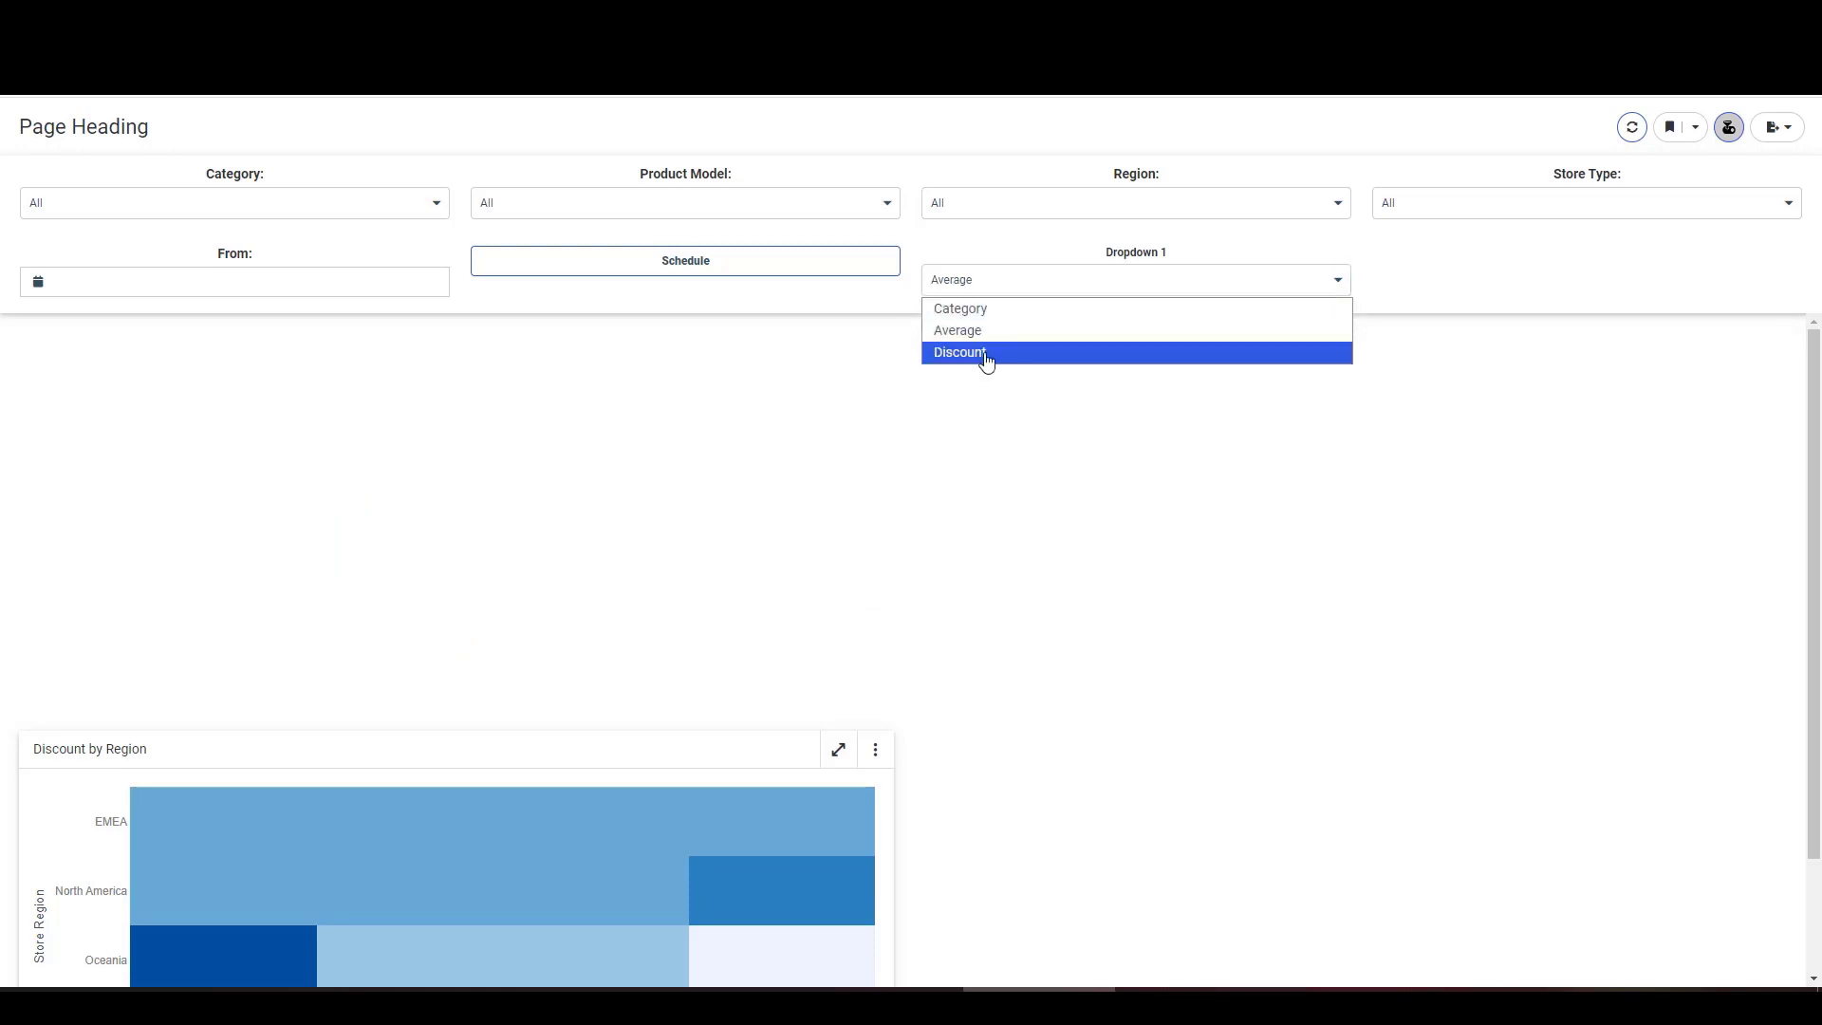
click(986, 353)
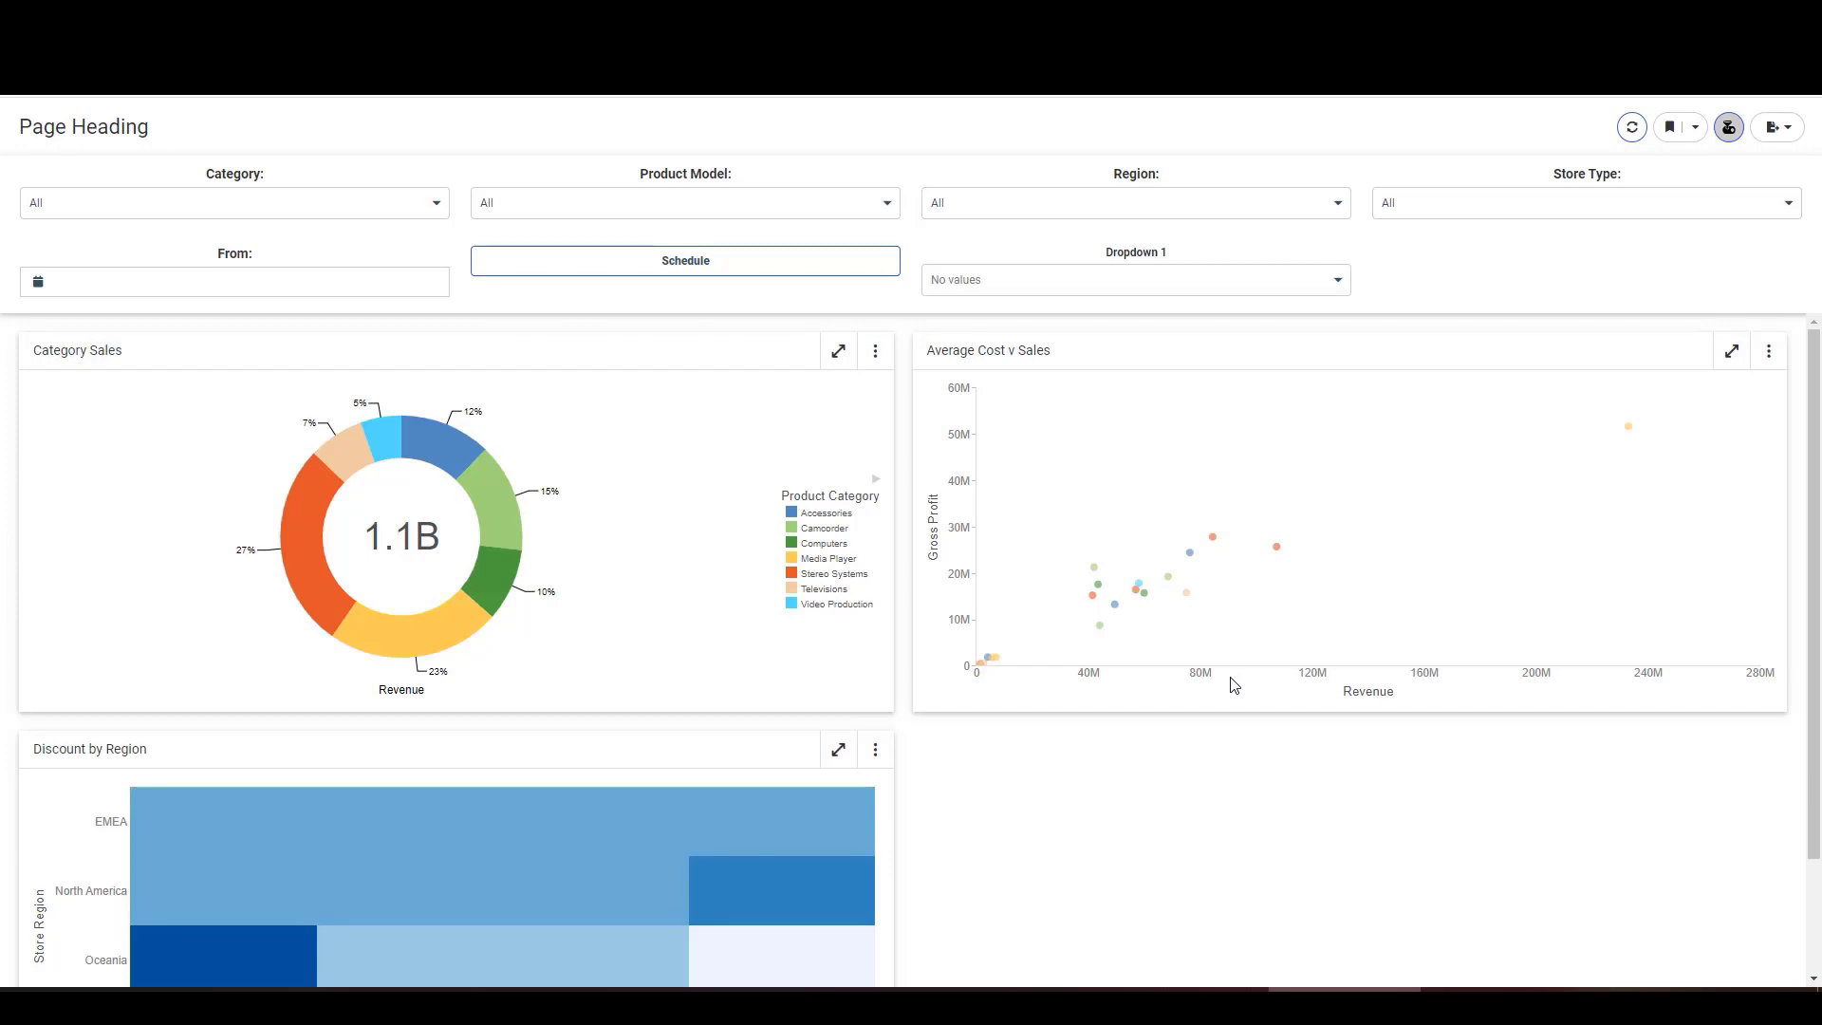
Test the Category Sales title bar interaction by opening its content in the page overlay.
click(133, 358)
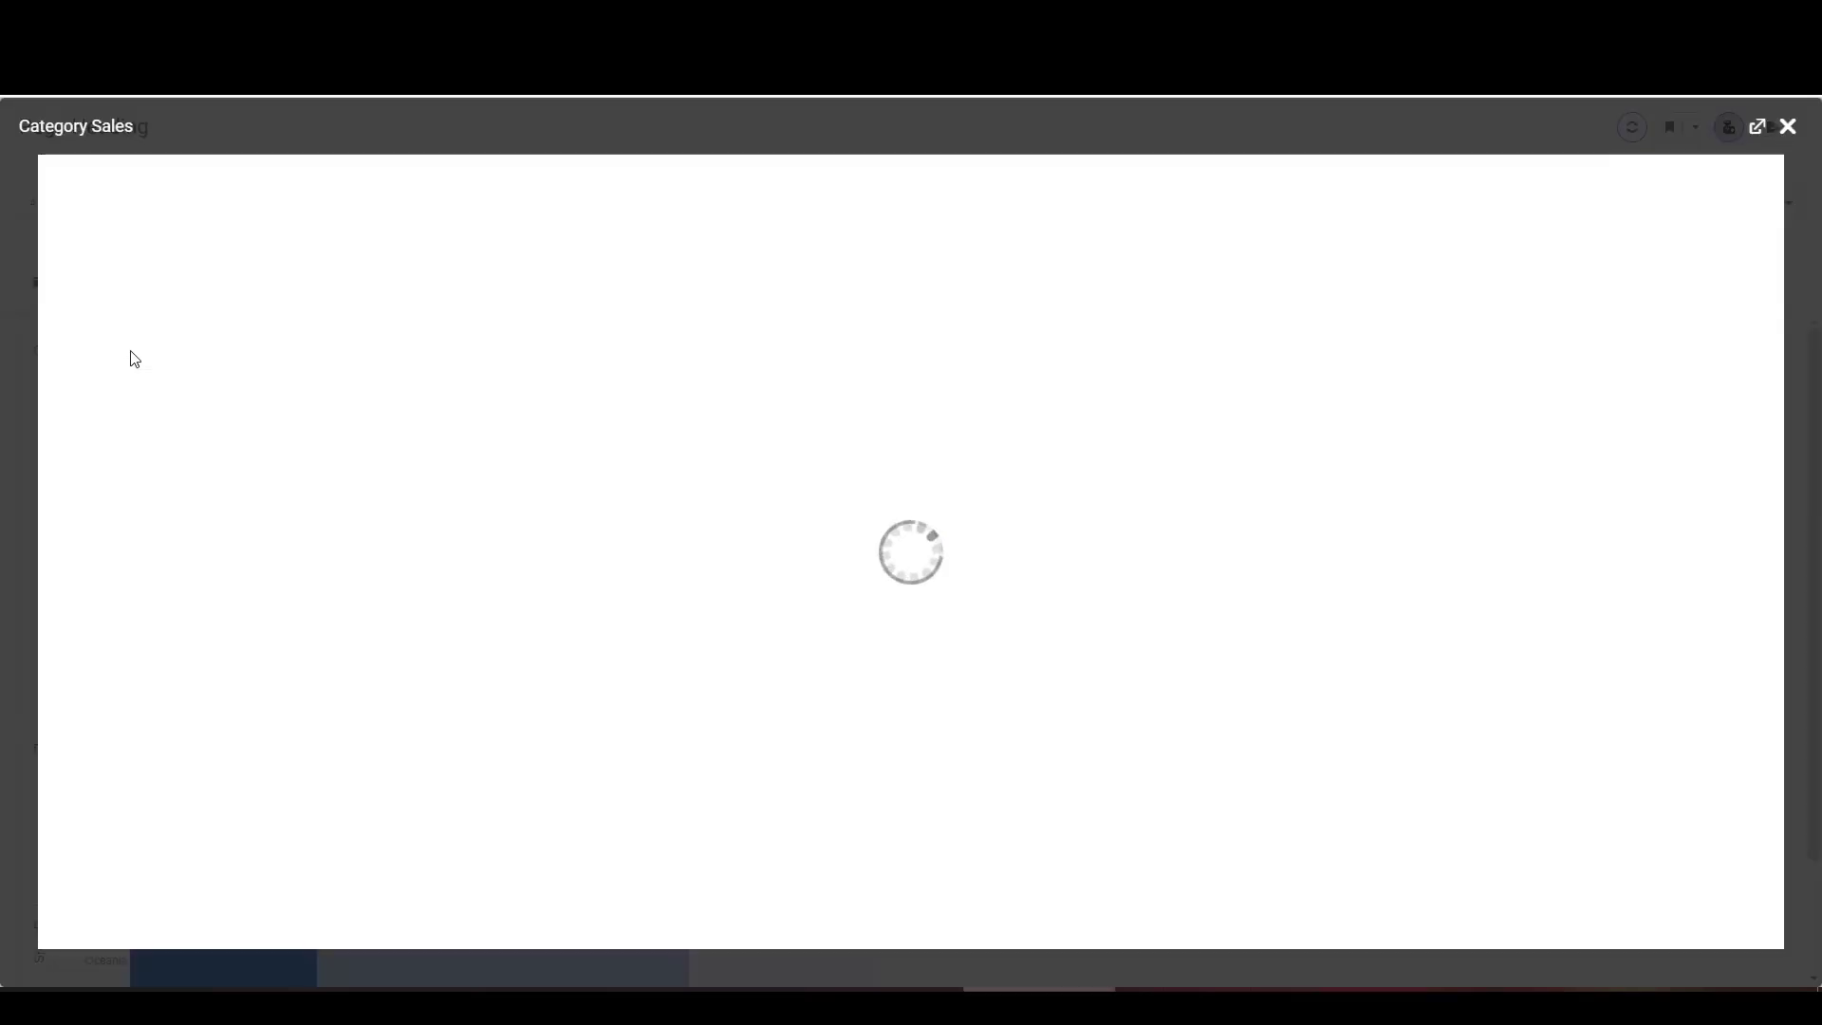